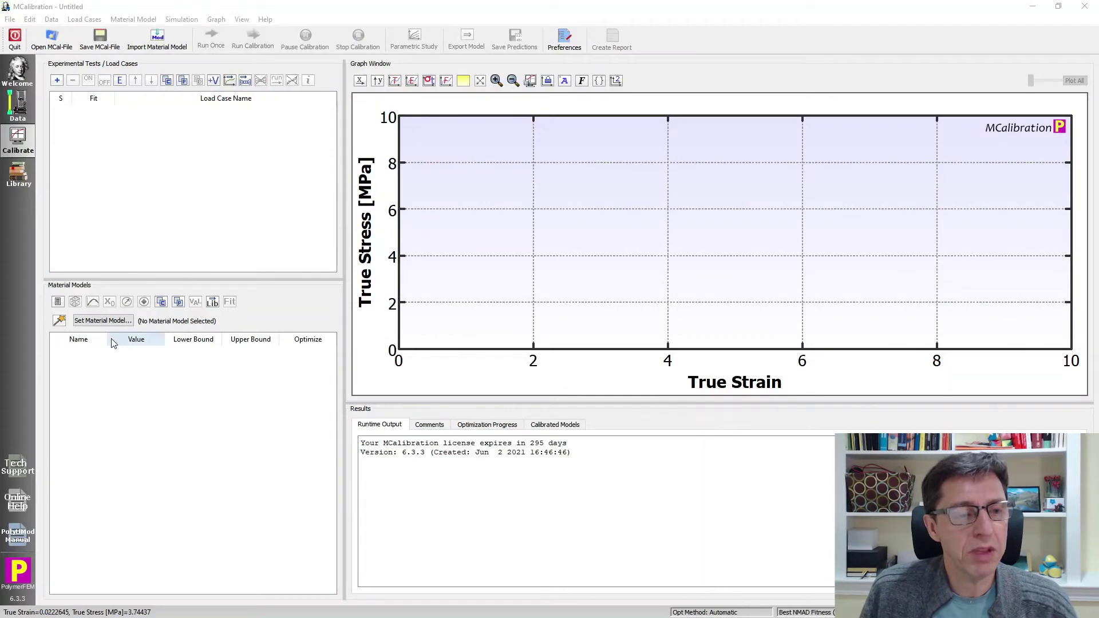
Step: Set the material model to POLYUMOD-Bergstrom-Boyce from the PolyUMod models
{"action": "left_click", "coordinate": [103, 321]}
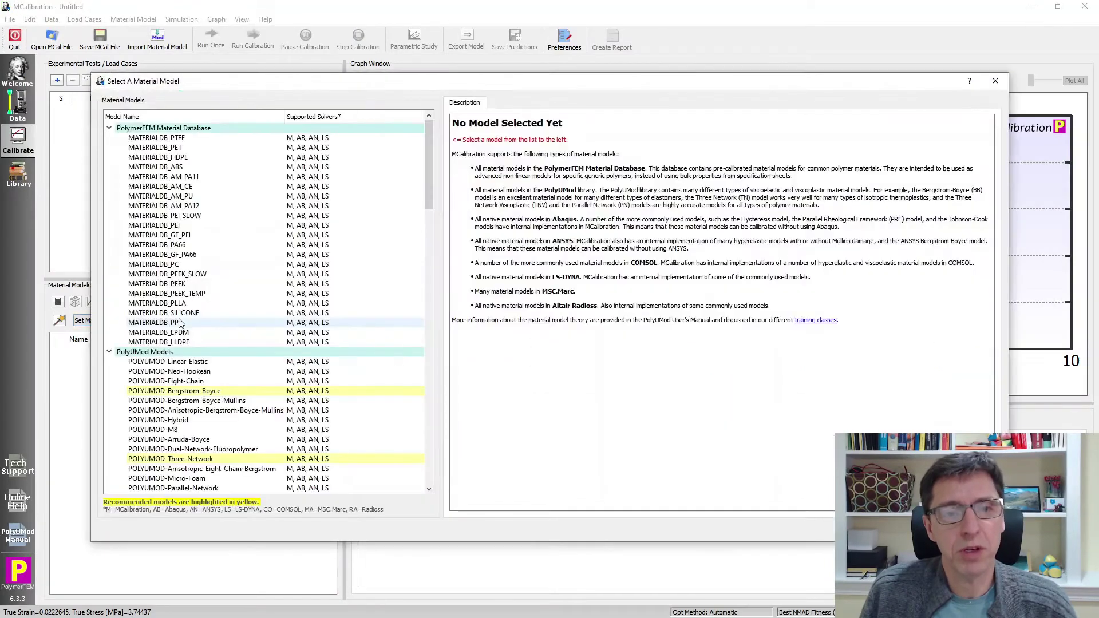
{"action": "scroll", "coordinate": [202, 264], "scroll_direction": "down", "scroll_amount": 8}
{"action": "scroll", "coordinate": [202, 264], "scroll_direction": "up", "scroll_amount": 3}
{"action": "left_click", "coordinate": [192, 217]}
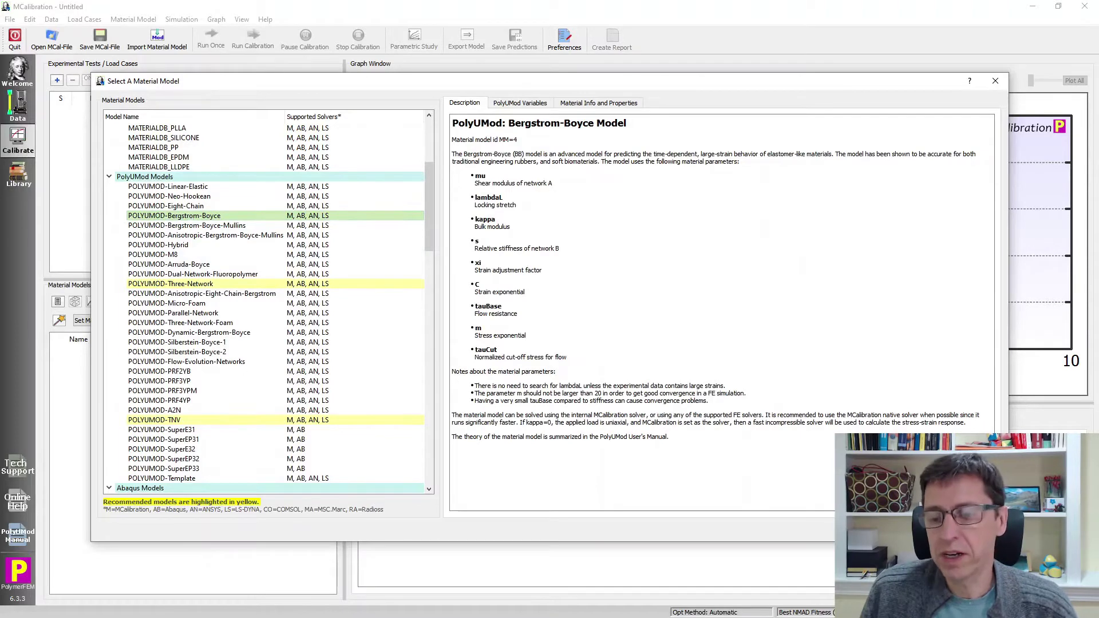
{"action": "double_click", "coordinate": [192, 217]}
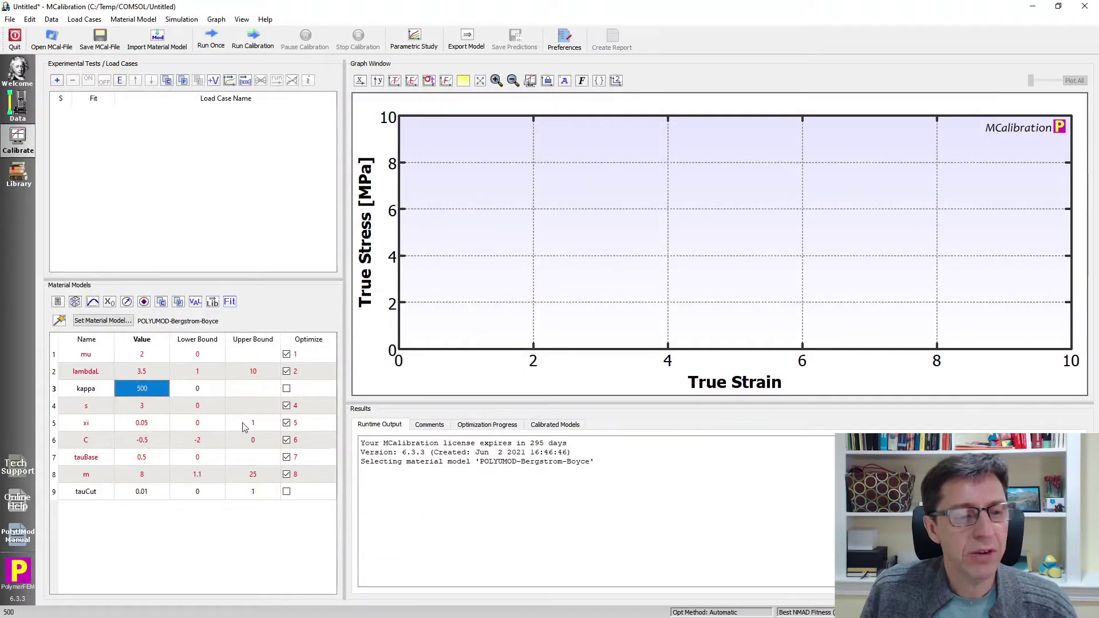
Step: Set the value of the kappa material parameter to 100
{"action": "type", "text": "10"}
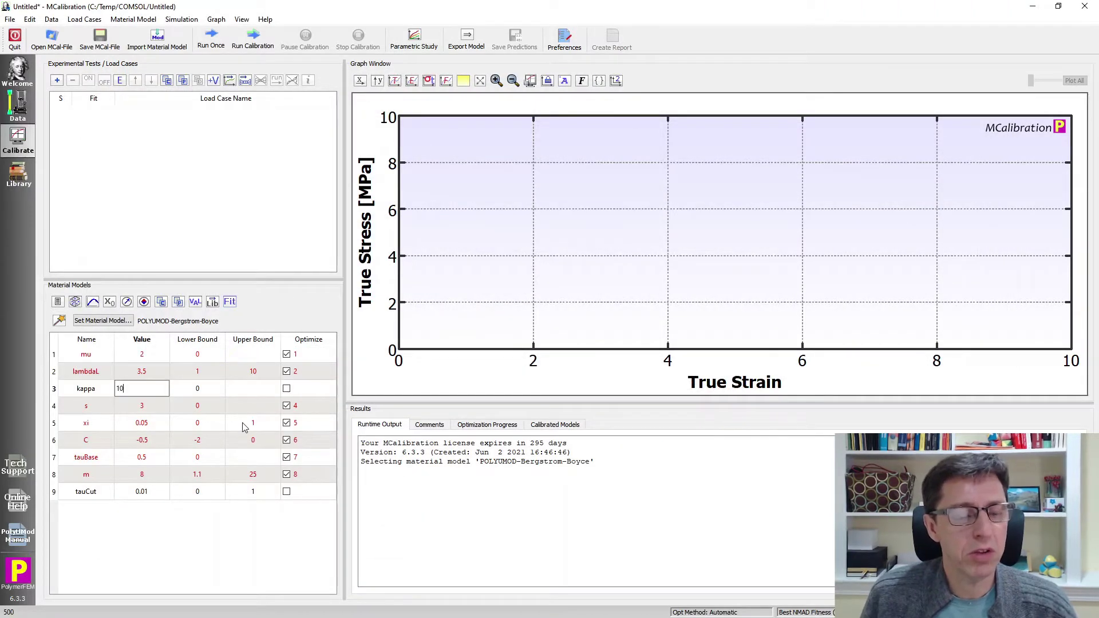
{"action": "type", "text": "0"}
{"action": "key", "text": "Return"}
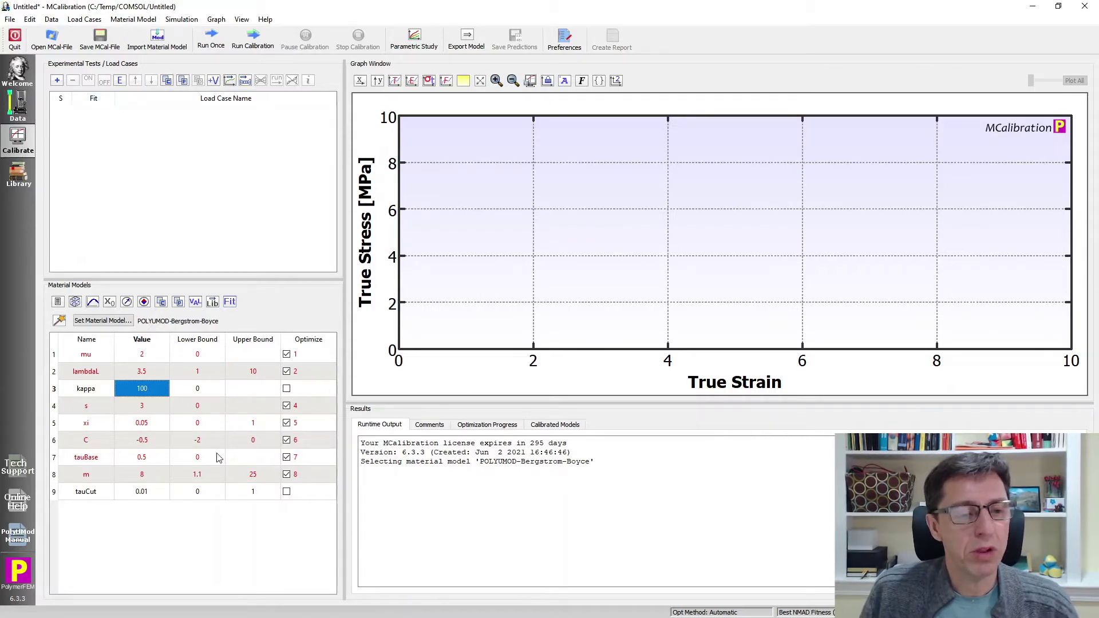
Step: Add the predefined virtual test set "Uniaxial tension, 6 strain rates" and run the simulation once
{"action": "left_click", "coordinate": [214, 81]}
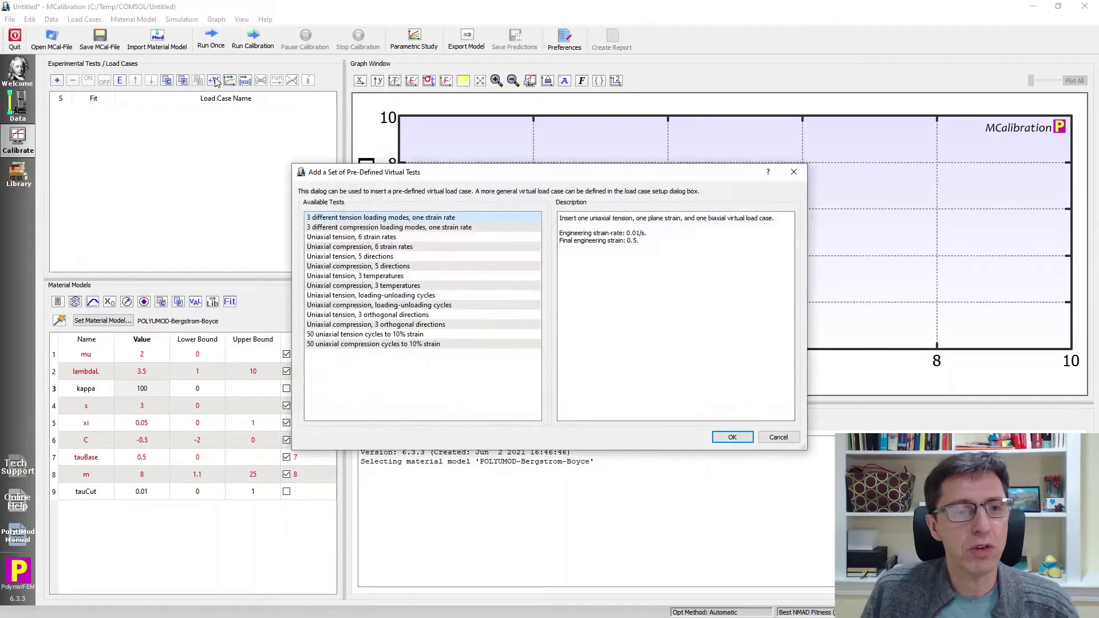
{"action": "left_click", "coordinate": [378, 238]}
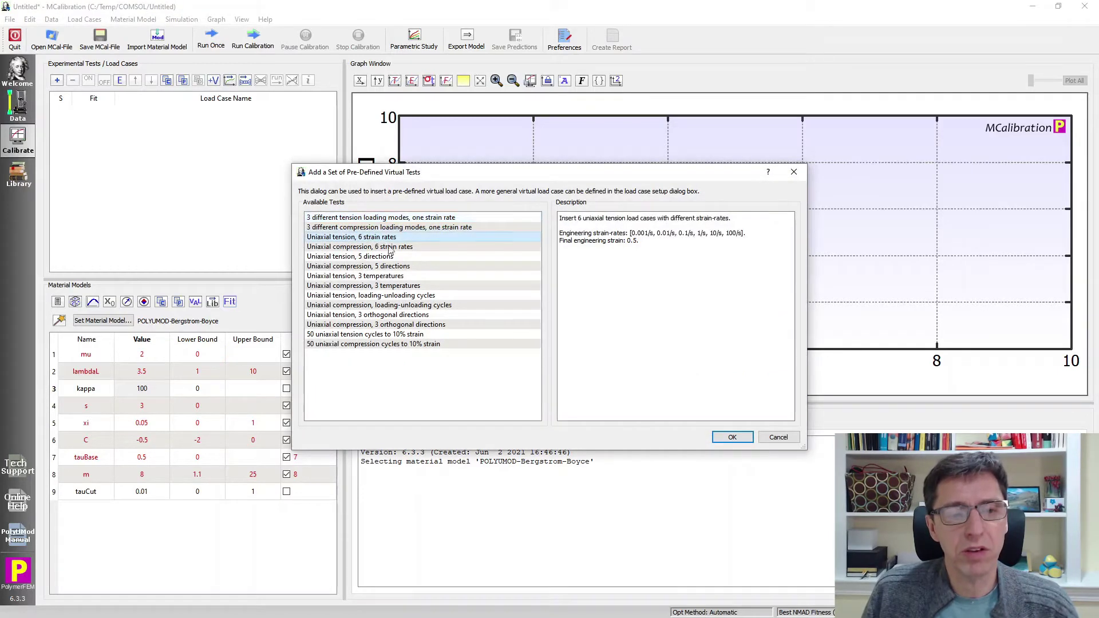
{"action": "left_click", "coordinate": [732, 438]}
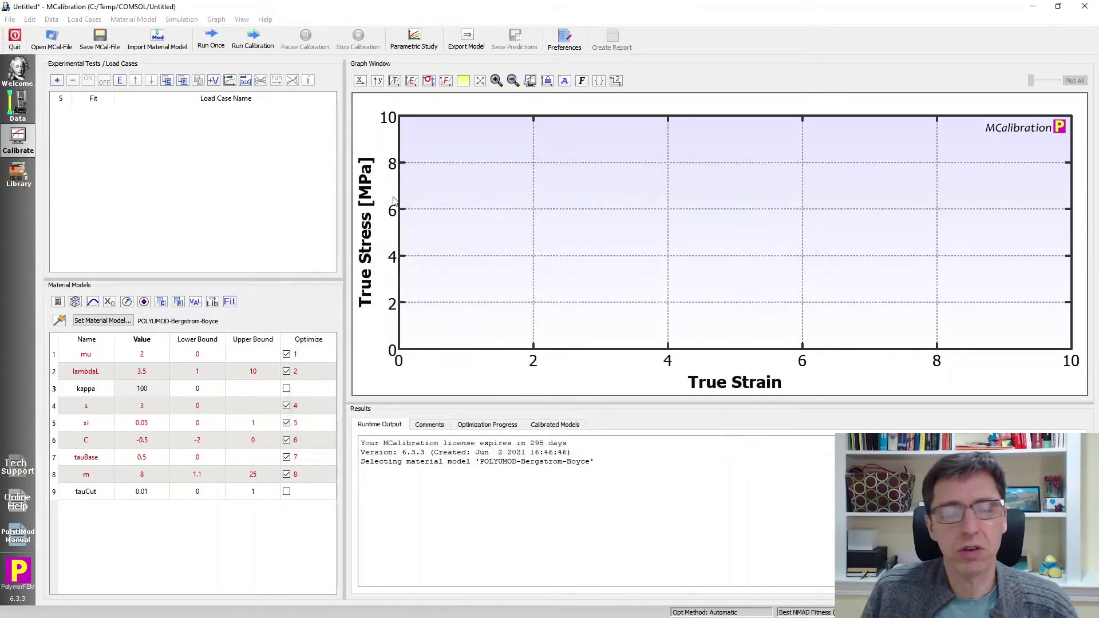
{"action": "left_click", "coordinate": [210, 40]}
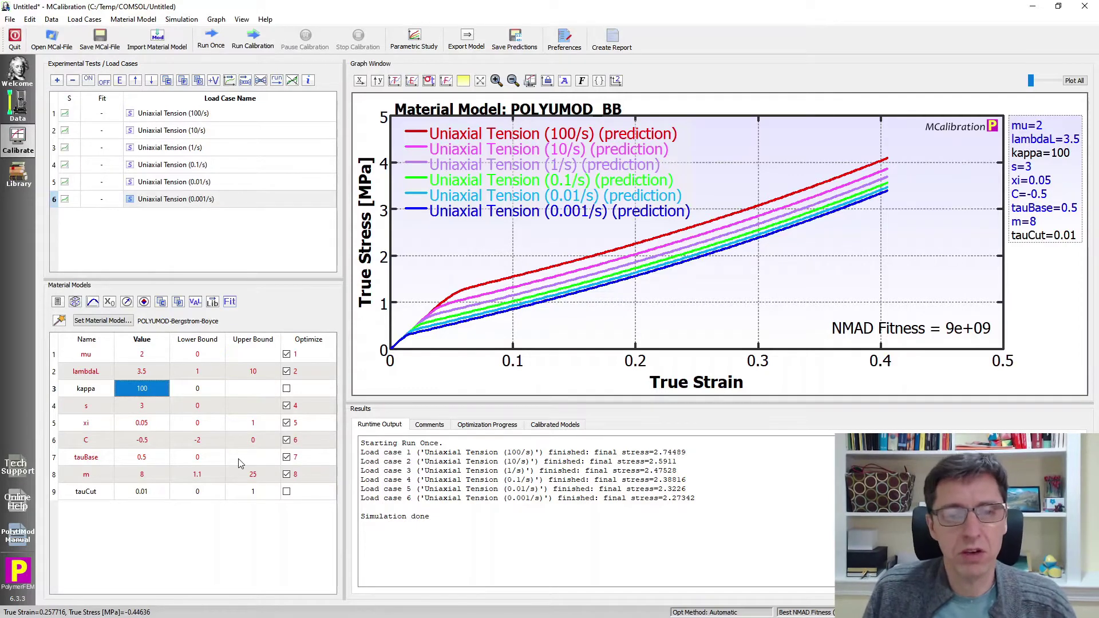
Step: Export the material parameters in COMSOL (csv-file) format, overwriting material_BB_COMSOL.txt in the COMSOL folder
{"action": "left_click", "coordinate": [465, 45]}
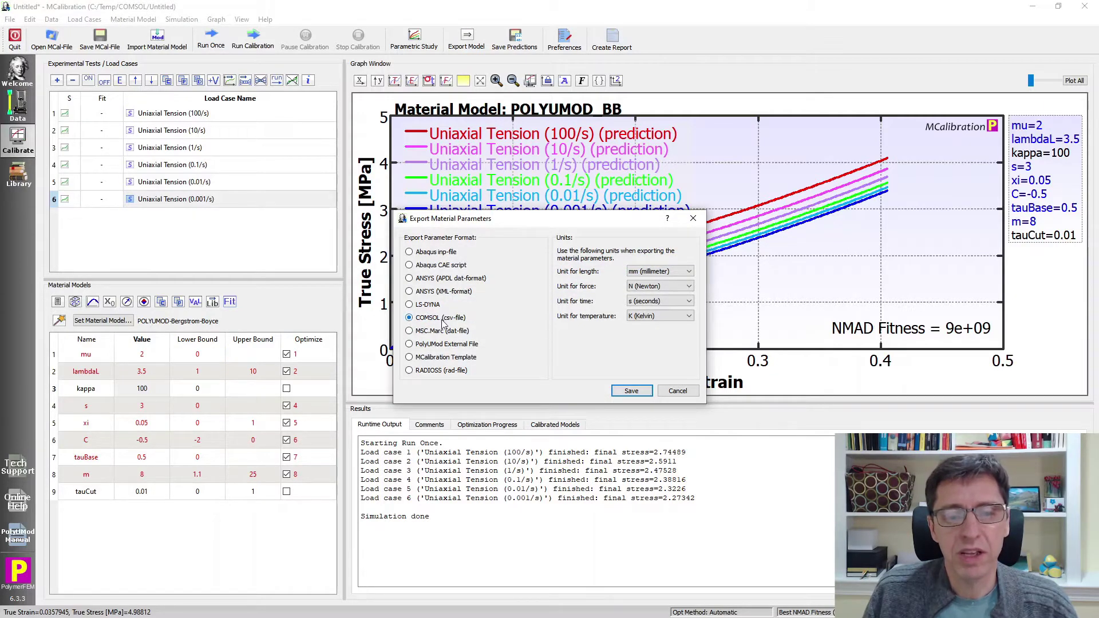
{"action": "left_click", "coordinate": [631, 390]}
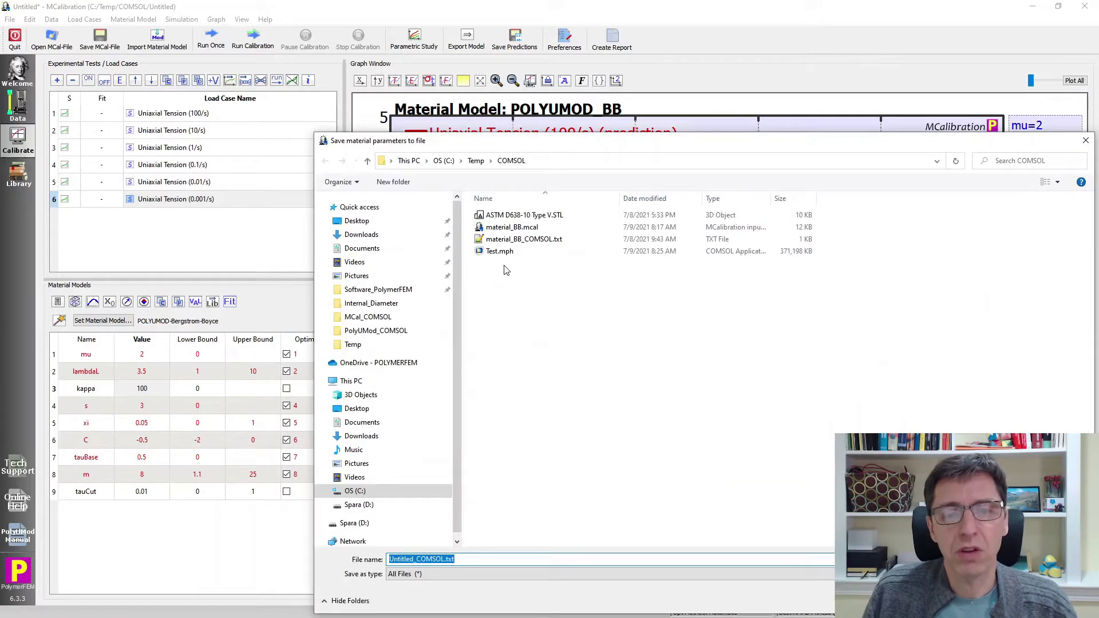
{"action": "left_click", "coordinate": [533, 244]}
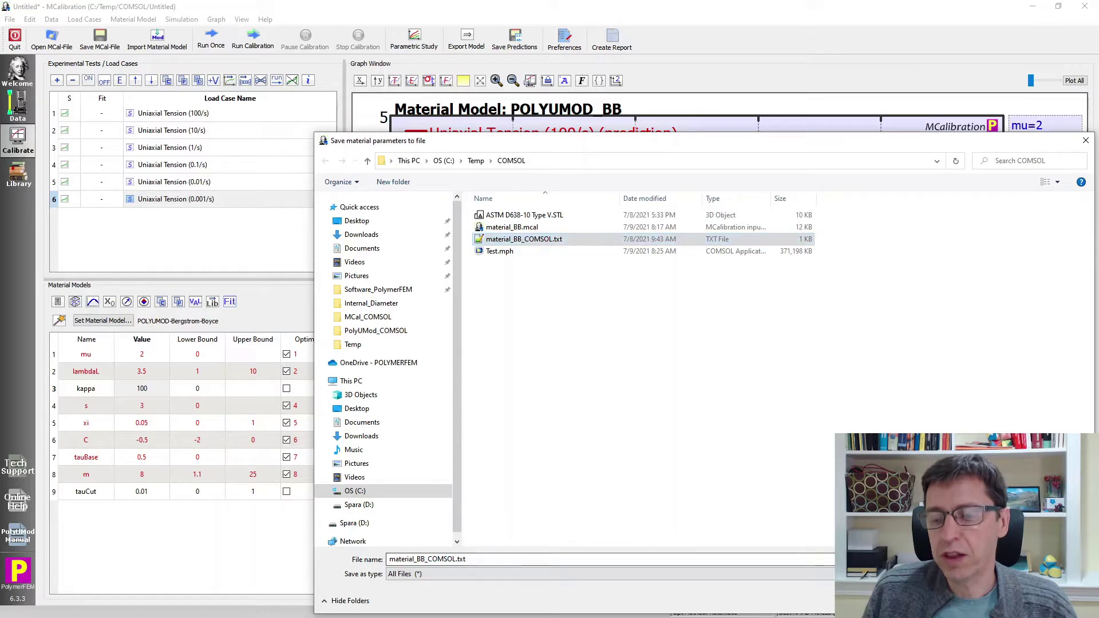
{"action": "key", "text": "Return"}
{"action": "left_click", "coordinate": [571, 314]}
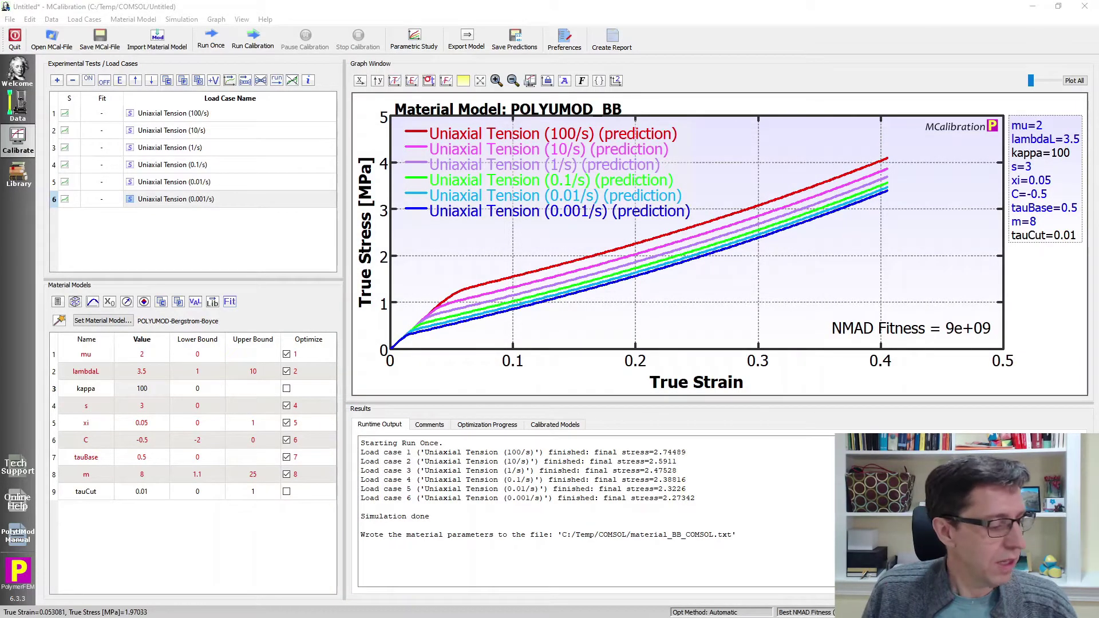
Step: Switch to the COMSOL folder in File Explorer and open material_BB_COMSOL.txt in Notepad++
{"action": "key", "text": "alt+Tab"}
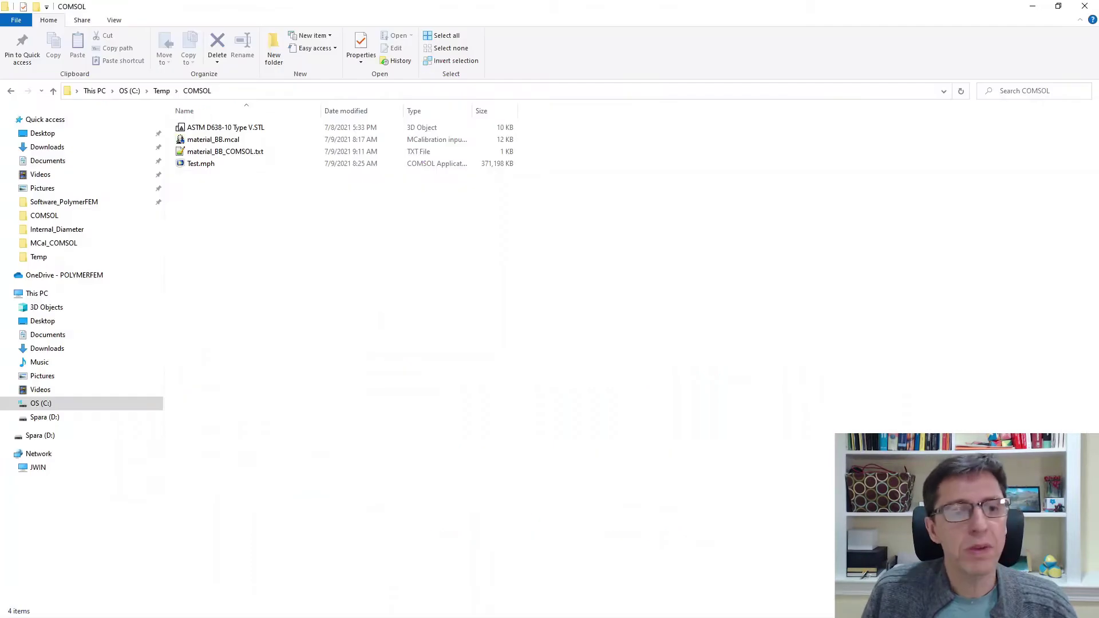
{"action": "left_click", "coordinate": [263, 158]}
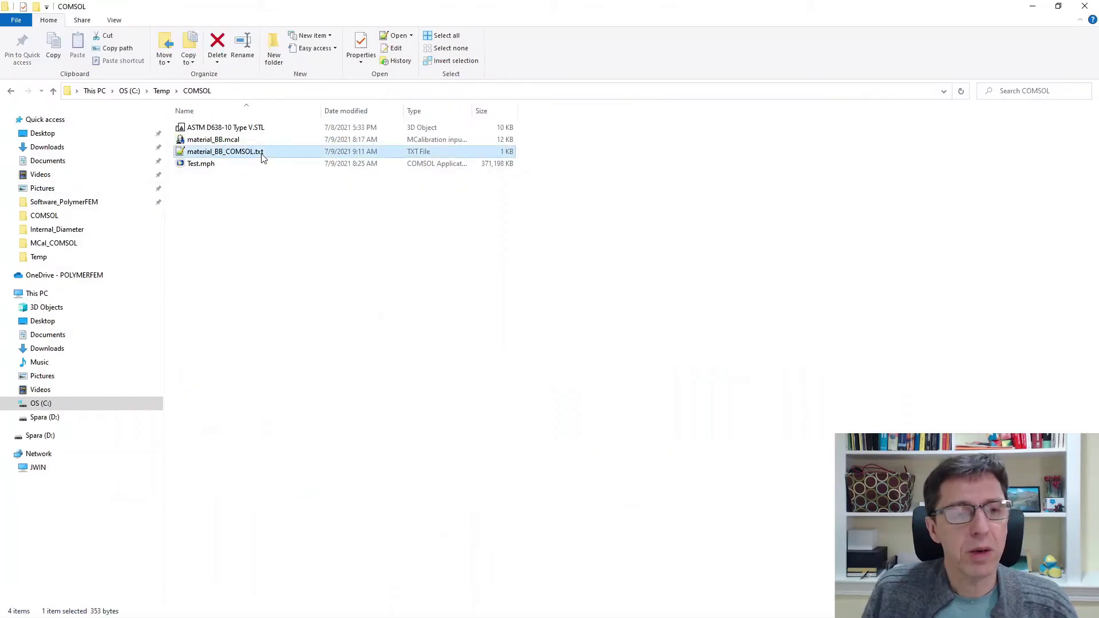
{"action": "right_click", "coordinate": [263, 158]}
{"action": "left_click", "coordinate": [302, 239]}
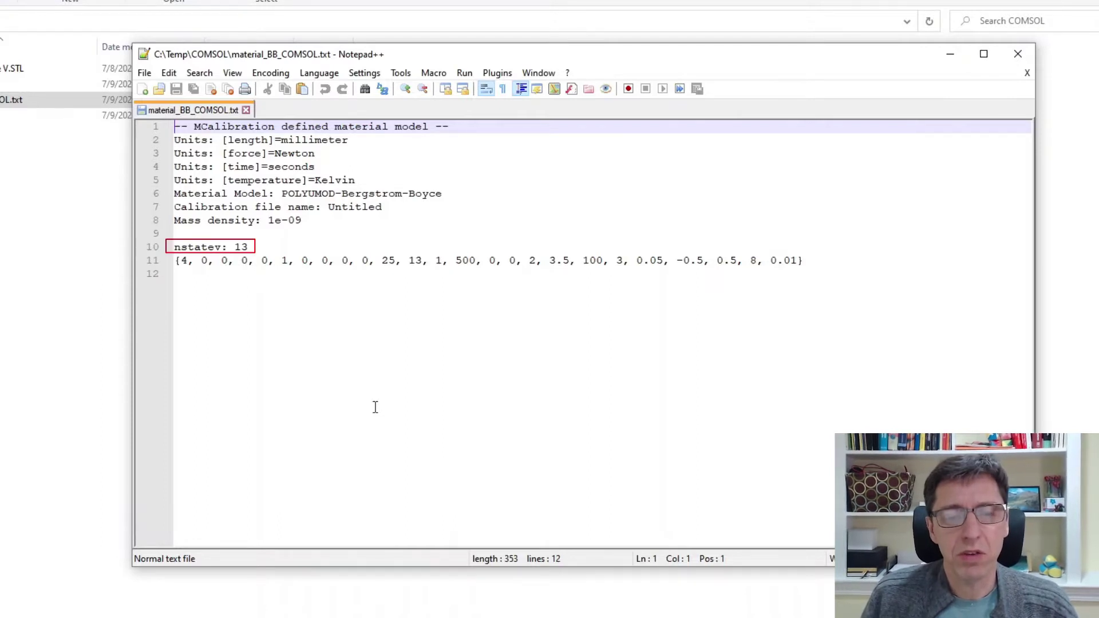
Step: Examine the exported file's nstatev entry and highlight the full parameter list in curly braces on line 11
{"action": "key", "text": "Down"}
{"action": "key", "text": "Down"}
{"action": "key", "text": "Down"}
{"action": "key", "text": "Down"}
{"action": "key", "text": "Down"}
{"action": "key", "text": "Down"}
{"action": "key", "text": "Down"}
{"action": "key", "text": "Down"}
{"action": "key", "text": "Down"}
{"action": "key", "text": "Down"}
{"action": "key", "text": "Down"}
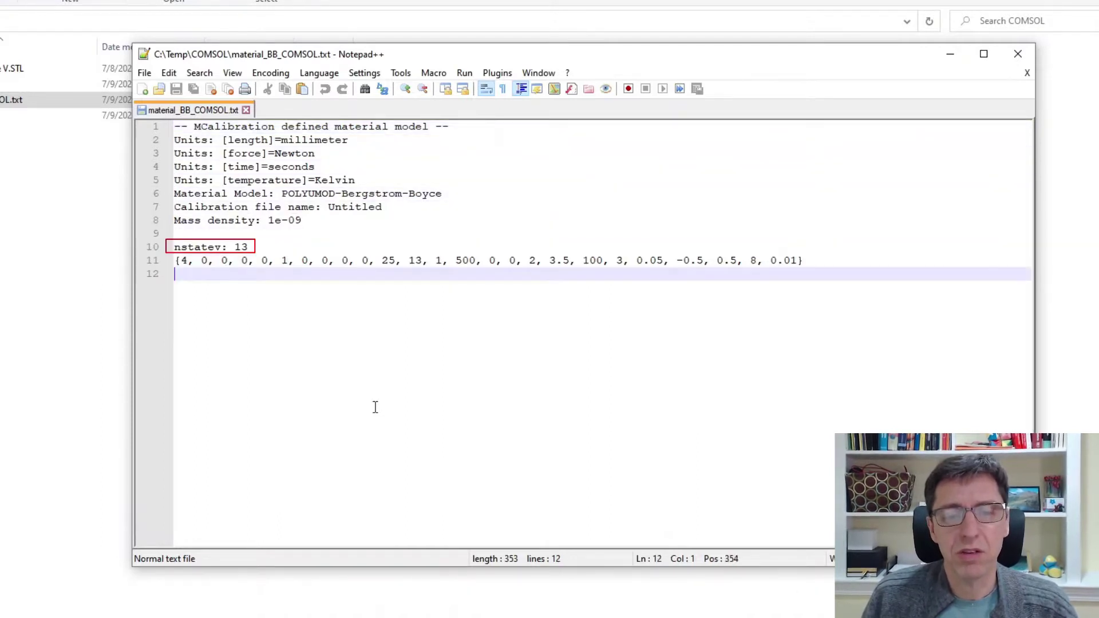
{"action": "key", "text": "Up"}
{"action": "key", "text": "shift+End"}
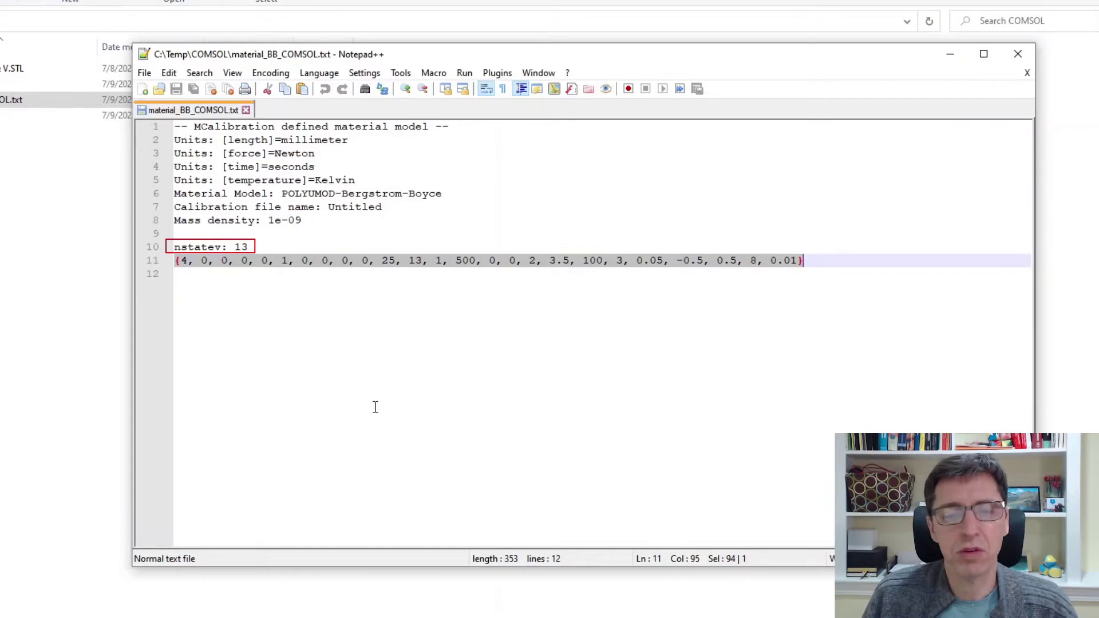
{"action": "key", "text": "End"}
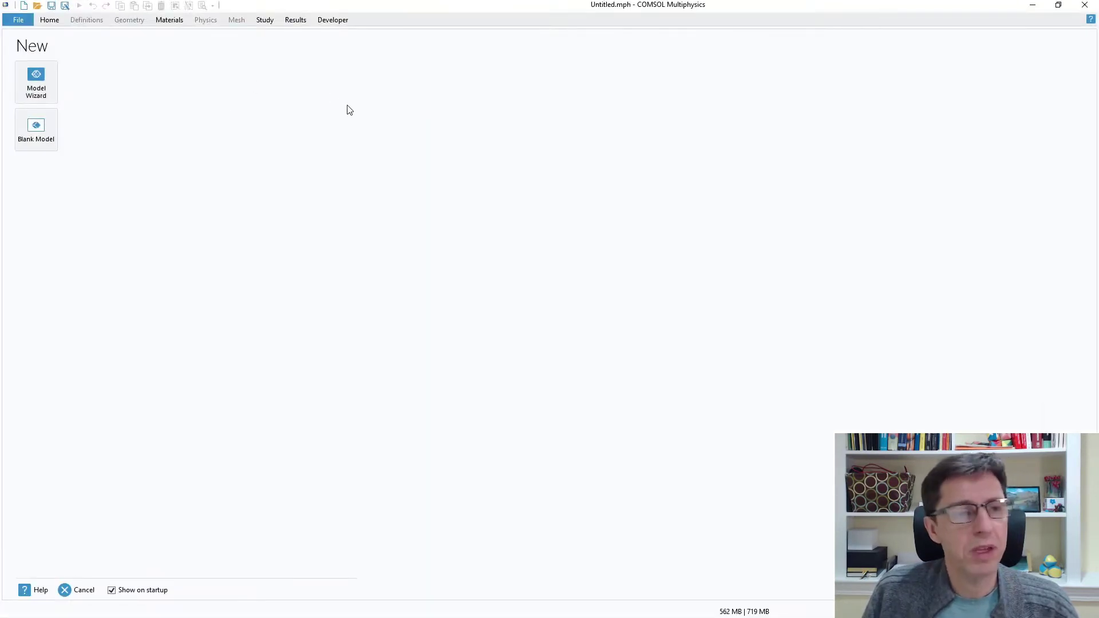
Step: In COMSOL Multiphysics, start a 3D model with the Model Wizard and add the Solid Mechanics (solid) physics interface
{"action": "left_click", "coordinate": [37, 85]}
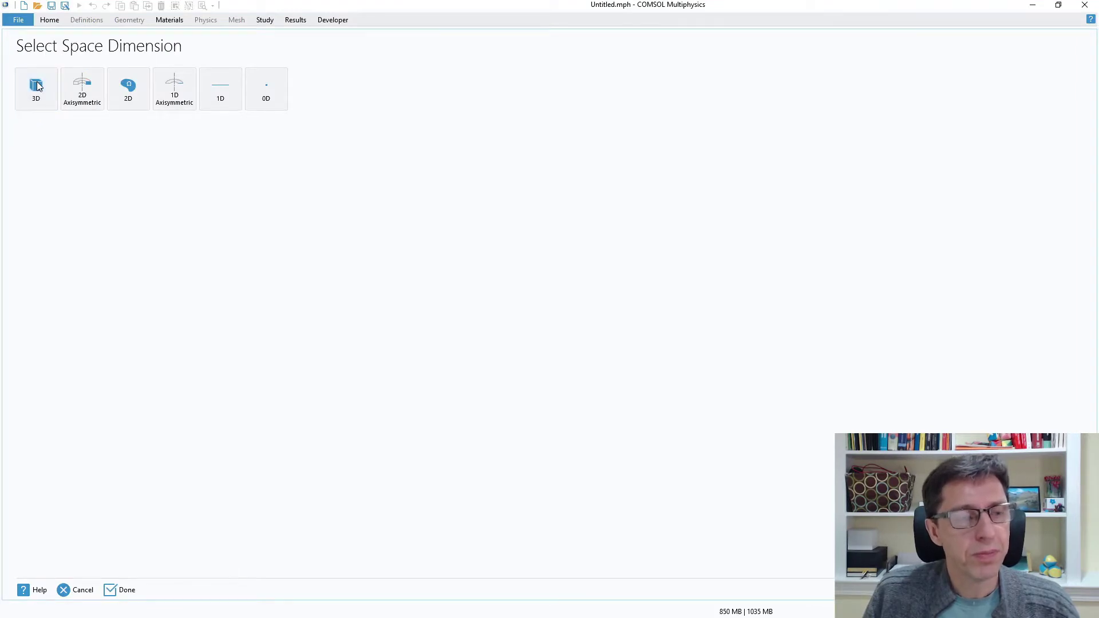
{"action": "left_click", "coordinate": [37, 86]}
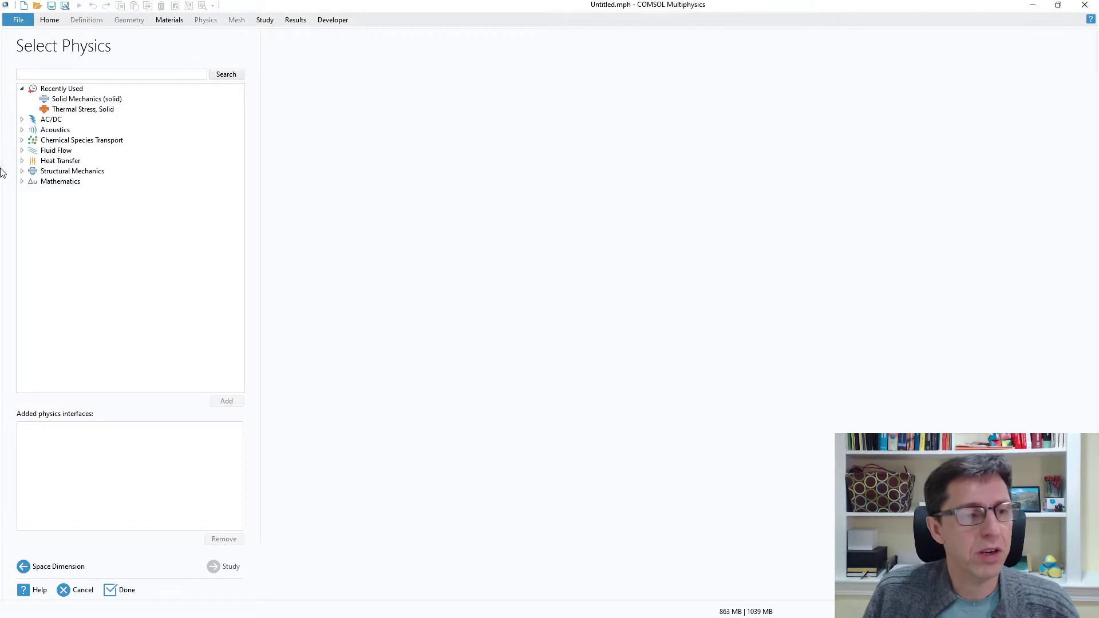
{"action": "left_click", "coordinate": [22, 170]}
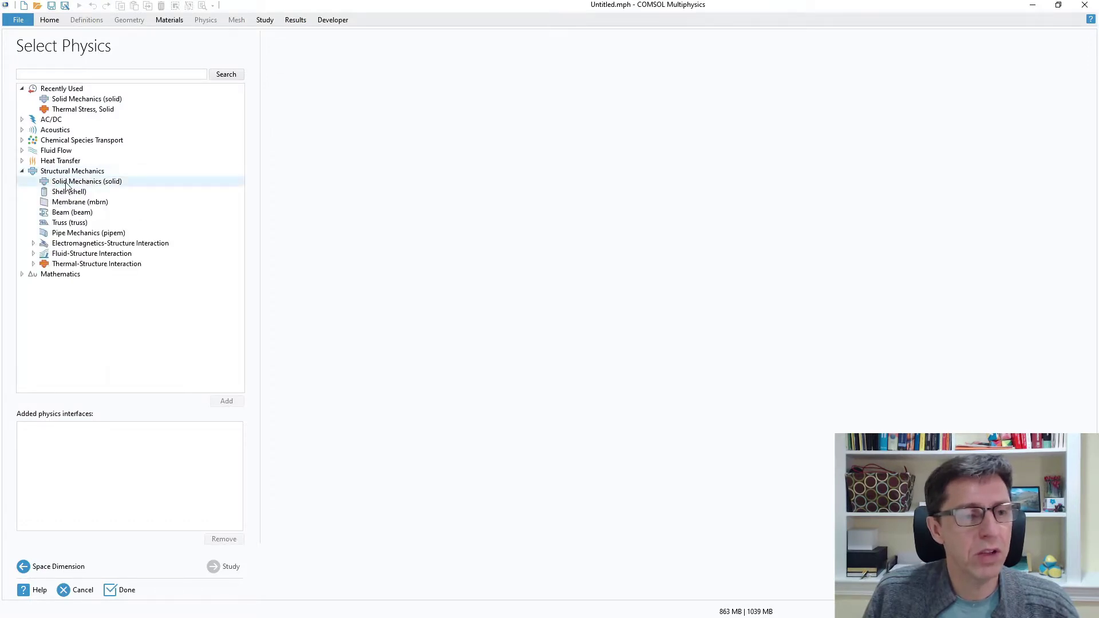
{"action": "left_click", "coordinate": [67, 182]}
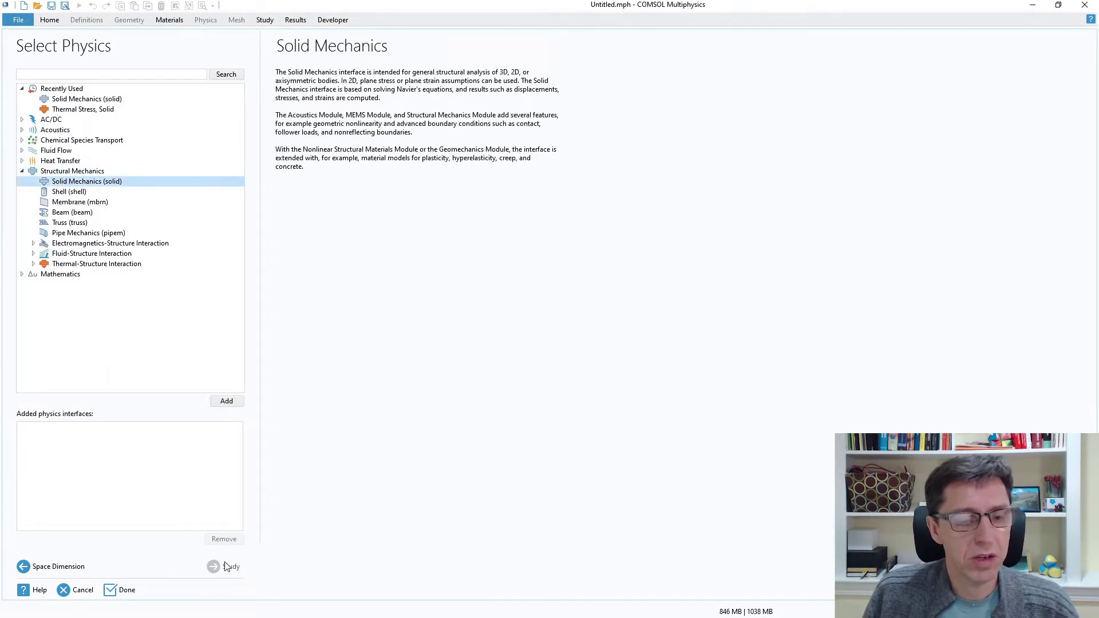
{"action": "left_click", "coordinate": [227, 404]}
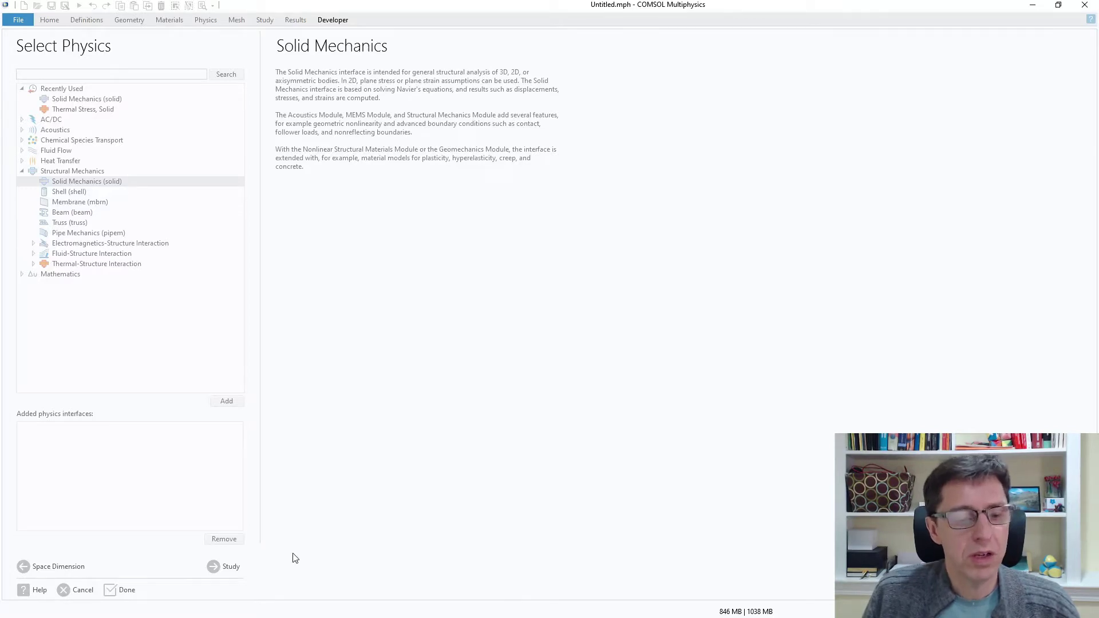
Step: Choose a Time Dependent study for the model and finish the wizard
{"action": "left_click", "coordinate": [229, 566]}
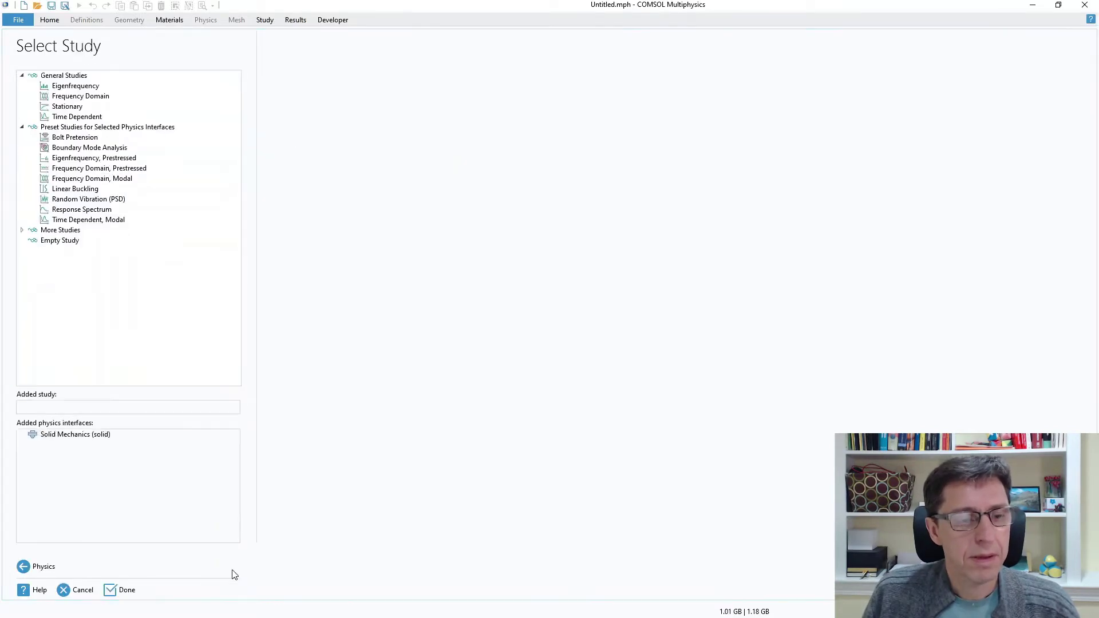
{"action": "left_click", "coordinate": [74, 118]}
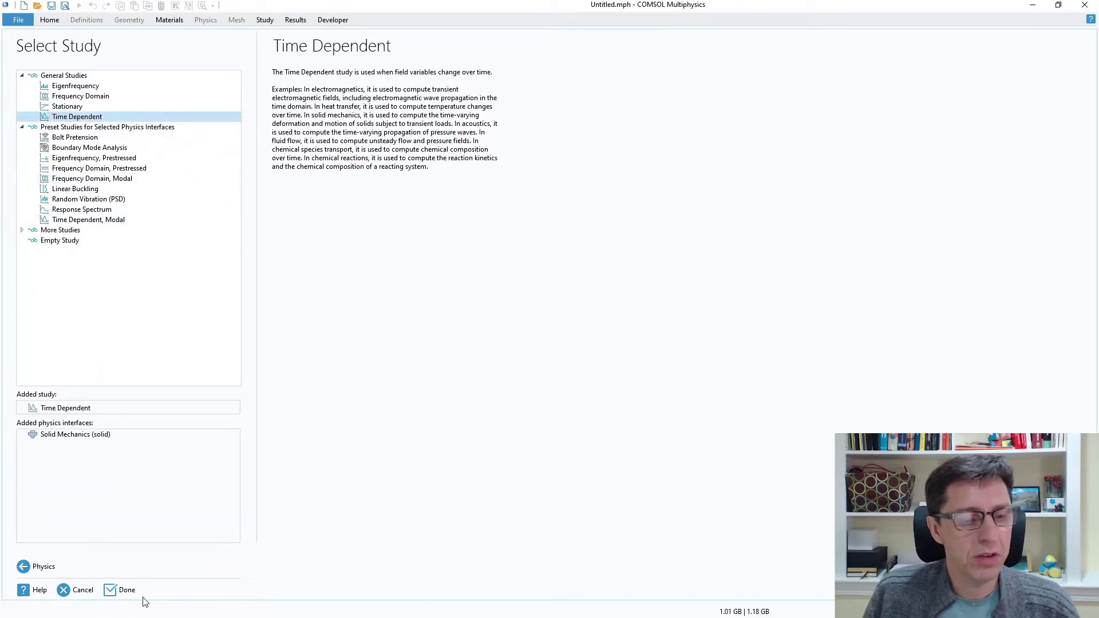
{"action": "left_click", "coordinate": [128, 591]}
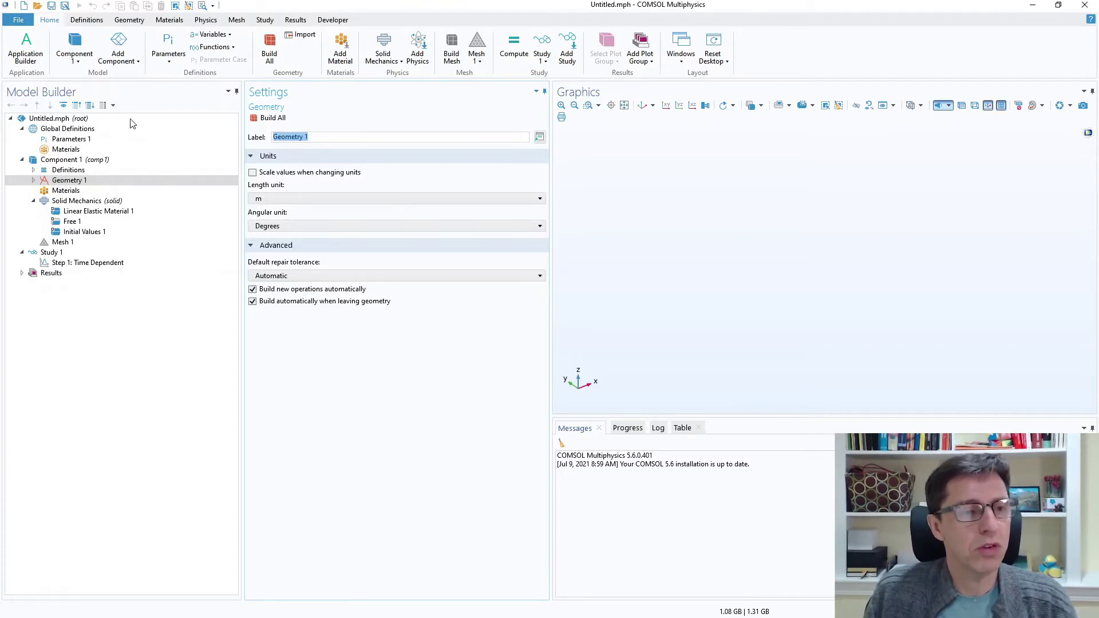
Step: Set the unit system of the model's root node to MPa
{"action": "left_click", "coordinate": [84, 150]}
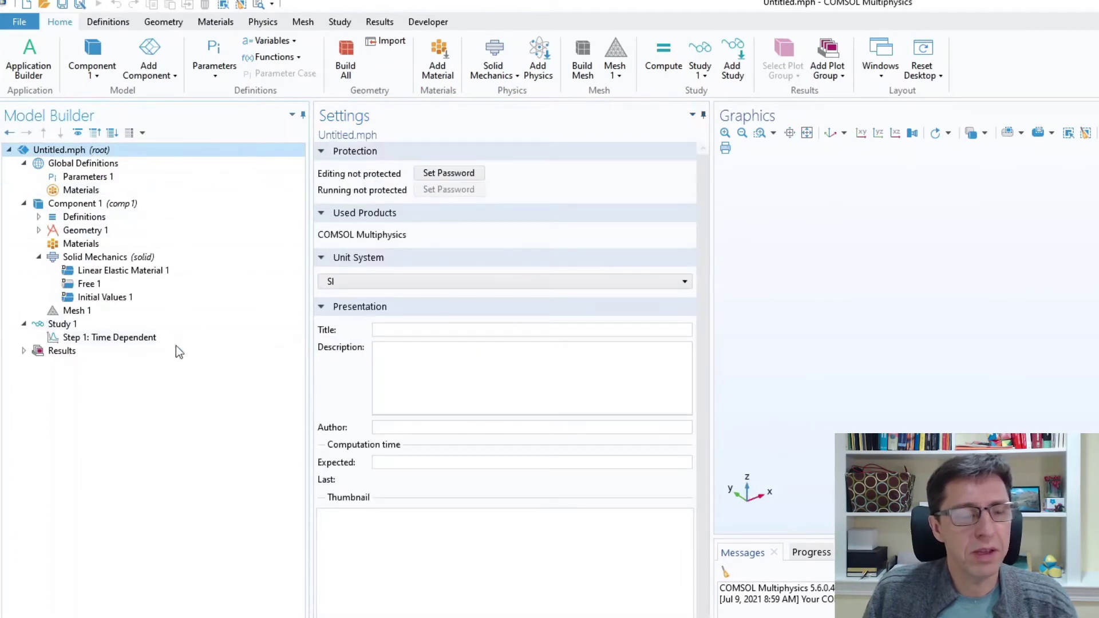
{"action": "left_click", "coordinate": [345, 282]}
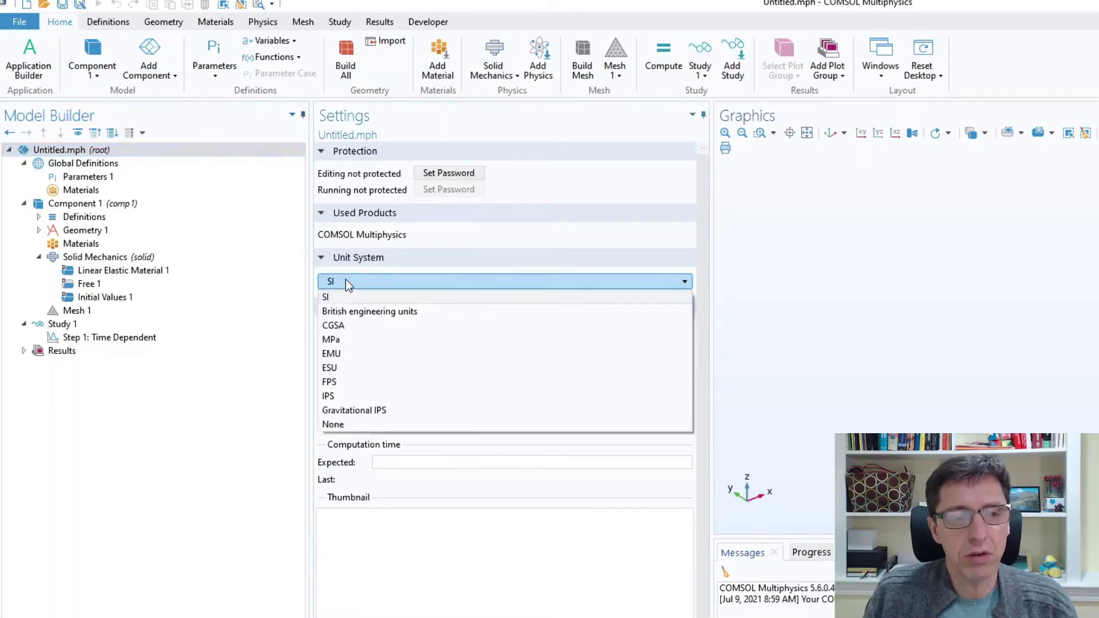
{"action": "left_click", "coordinate": [334, 341]}
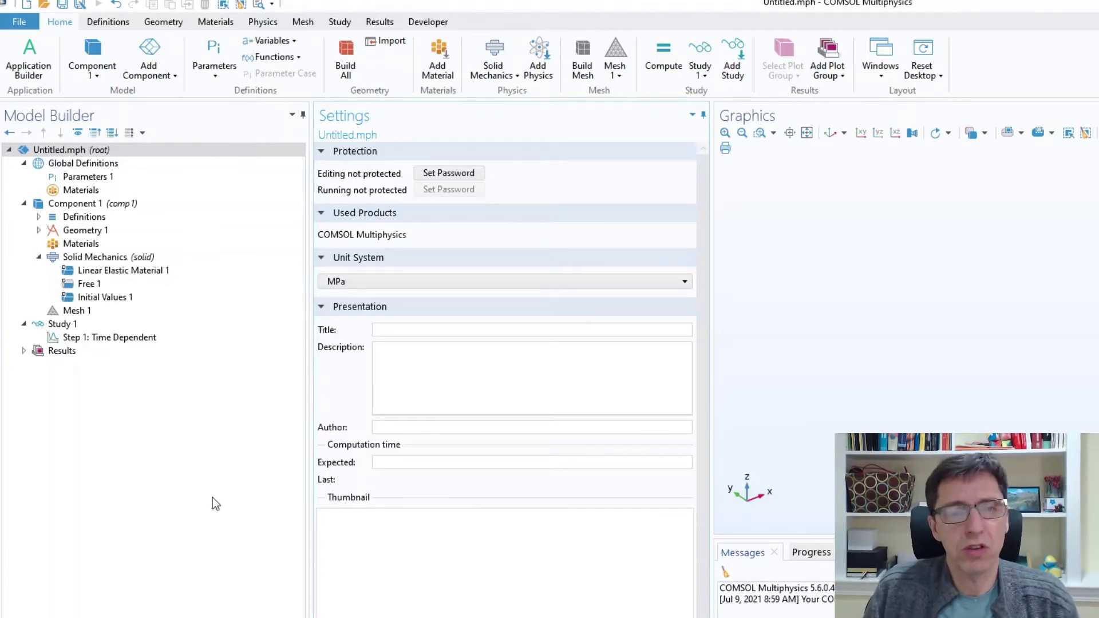
Step: Add an Interpolation function under Global Definitions and label it "cycles"
{"action": "left_click", "coordinate": [86, 167]}
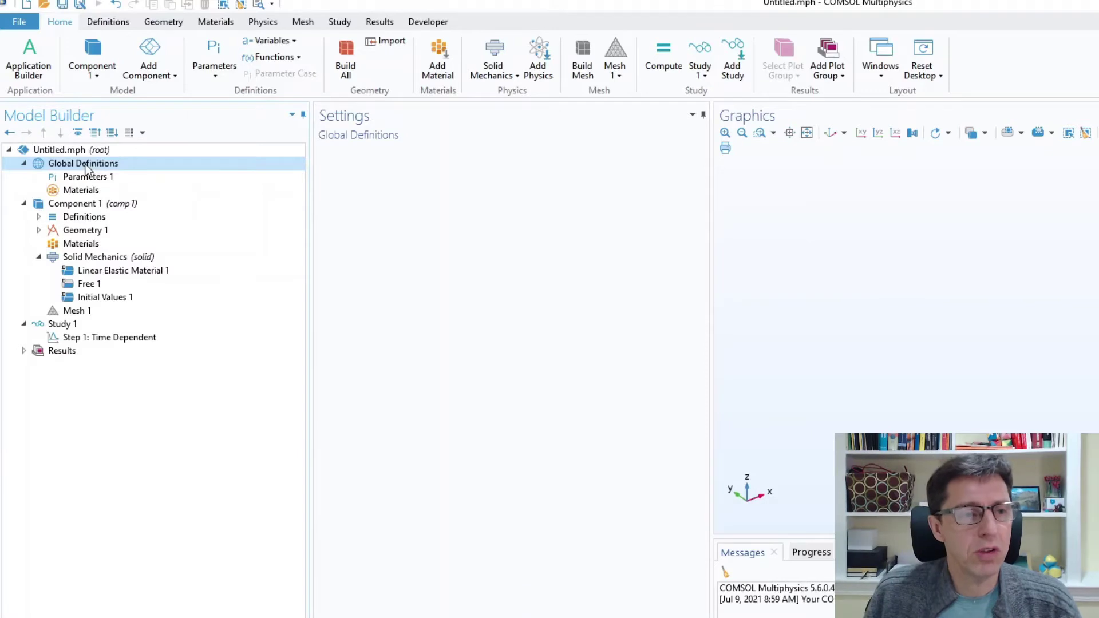
{"action": "right_click", "coordinate": [86, 168]}
{"action": "mouse_move", "coordinate": [266, 217]}
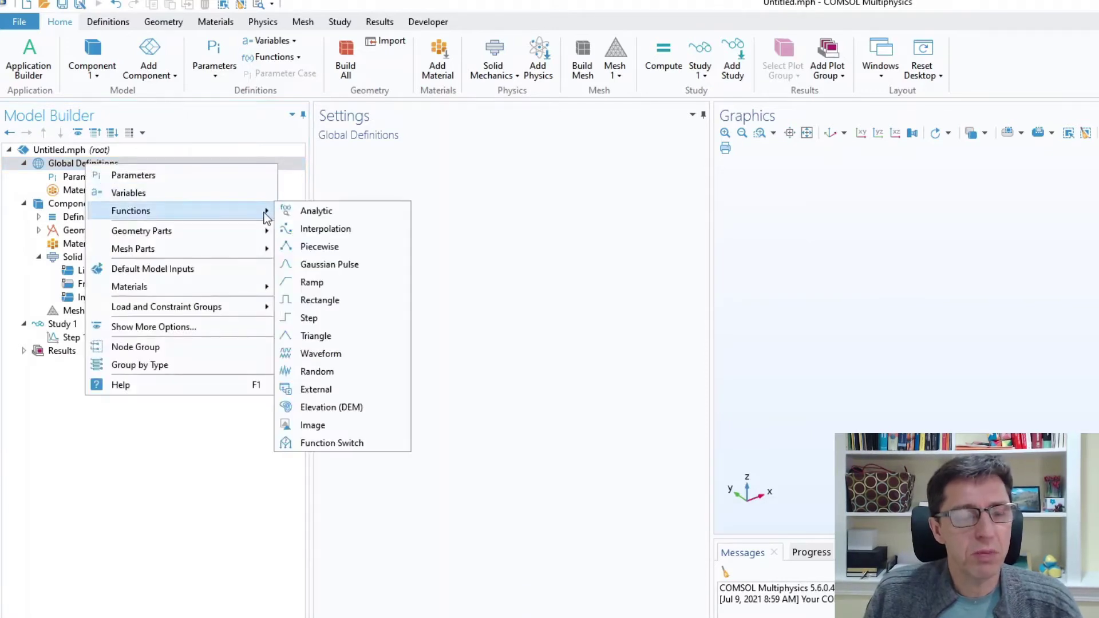
{"action": "left_click", "coordinate": [323, 233]}
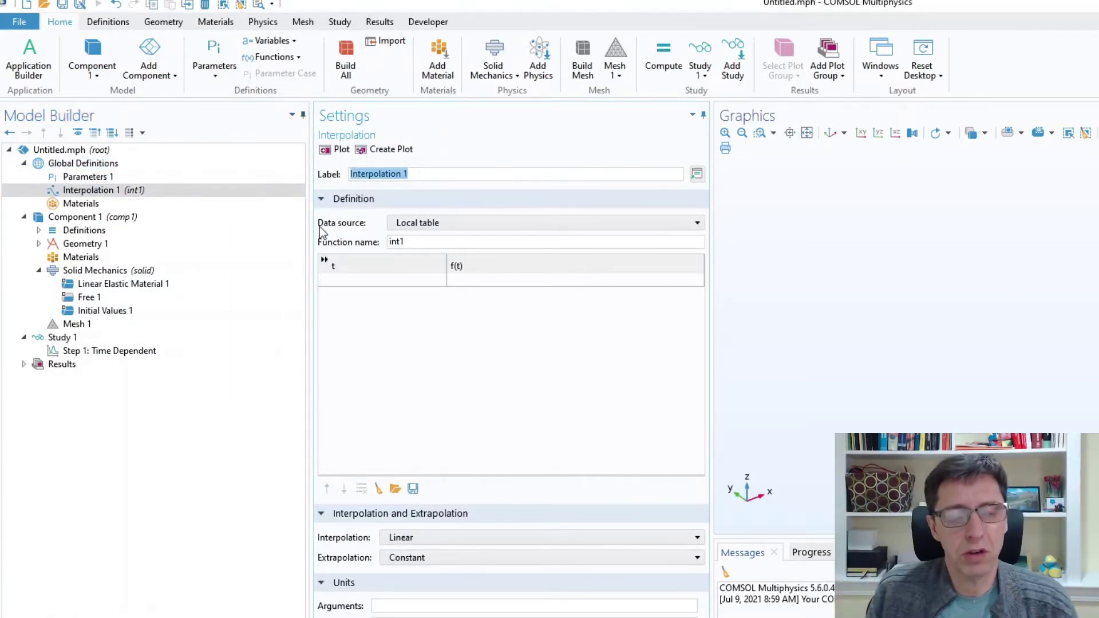
{"action": "type", "text": "cycles"}
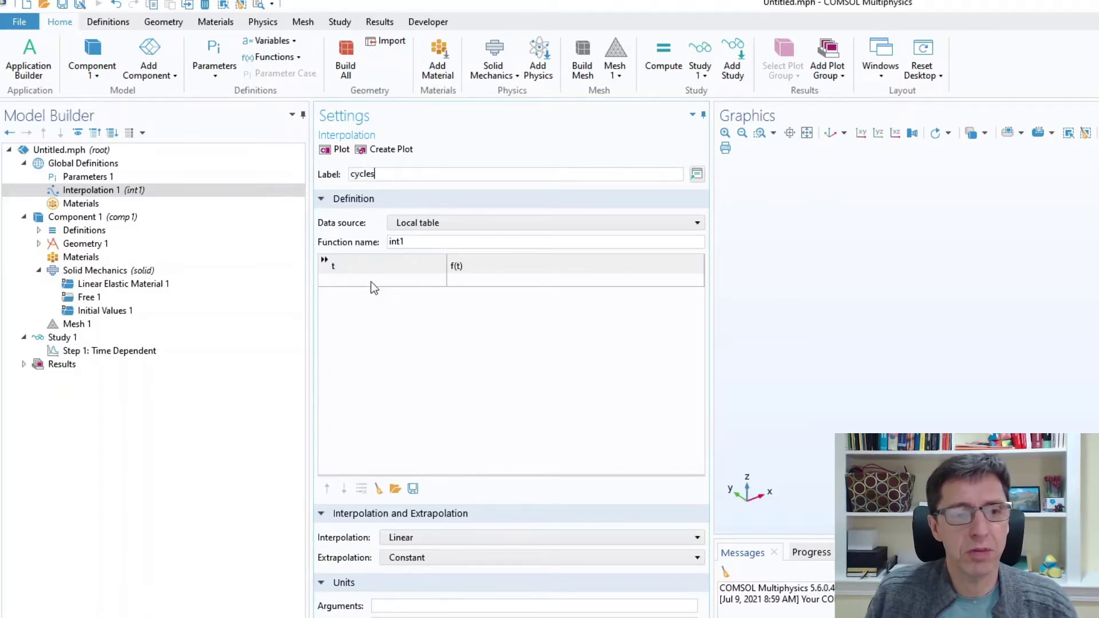
Step: Enter the first three points of the cycles interpolation table: t 0, 1 and 2 with f(t) values 0, 5 and 5
{"action": "left_click", "coordinate": [371, 282]}
{"action": "type", "text": "0"}
{"action": "key", "text": "Tab"}
{"action": "type", "text": "0"}
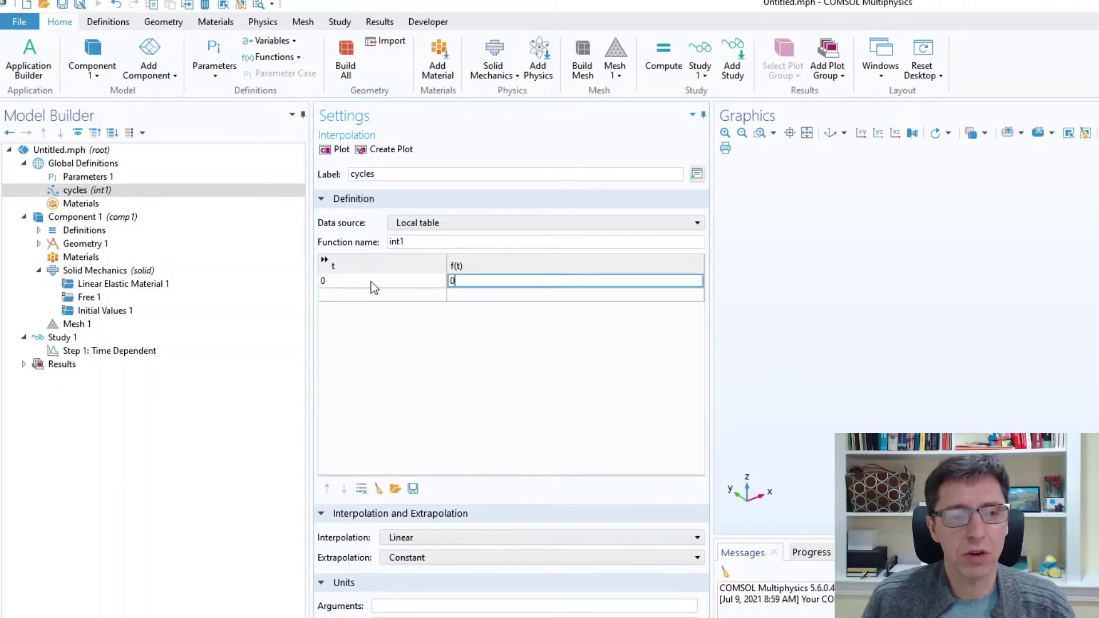
{"action": "left_click", "coordinate": [371, 294]}
{"action": "type", "text": "1"}
{"action": "key", "text": "Tab"}
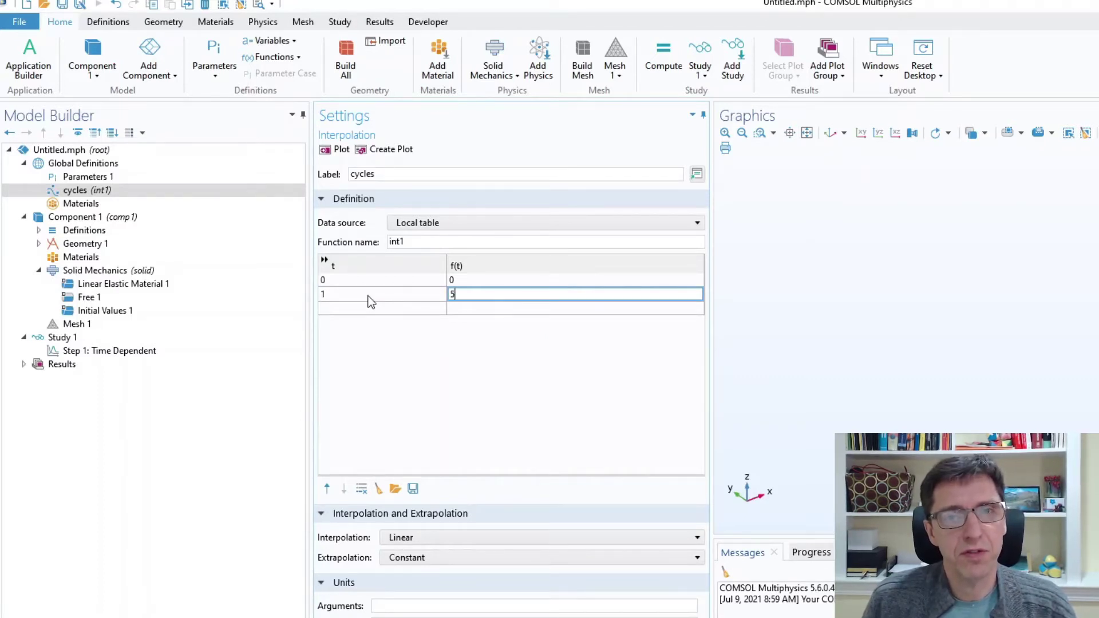
{"action": "left_click", "coordinate": [371, 308]}
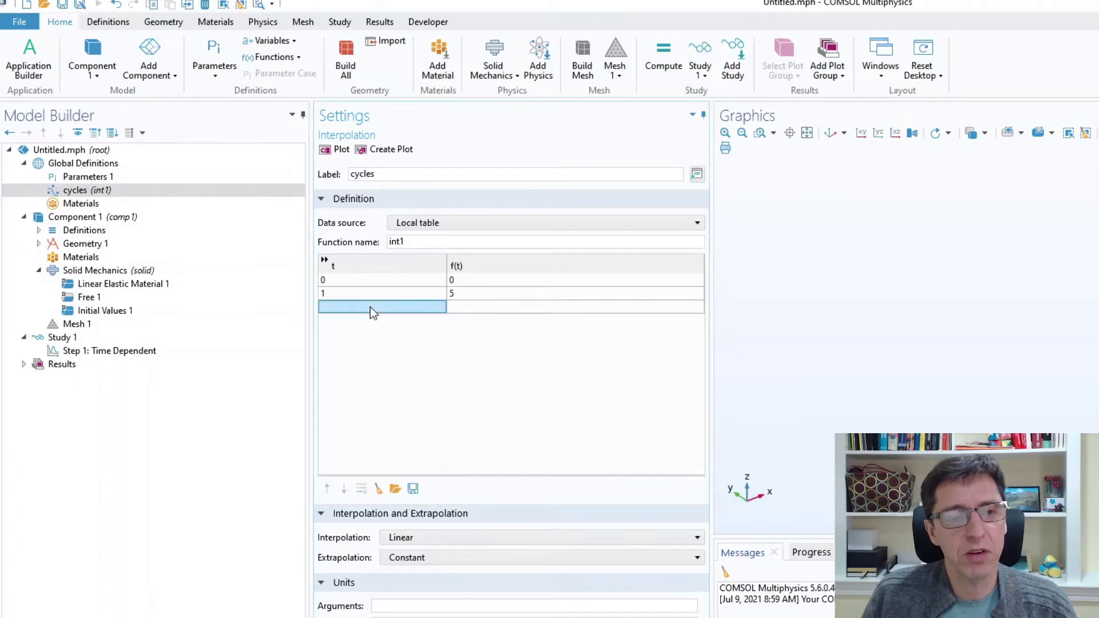
{"action": "type", "text": "2"}
{"action": "key", "text": "Tab"}
{"action": "type", "text": "5"}
Step: Add the points t = 3 with f(t) = 2 and t = 4 with f(t) = 7, and plot the function
{"action": "left_click", "coordinate": [358, 324]}
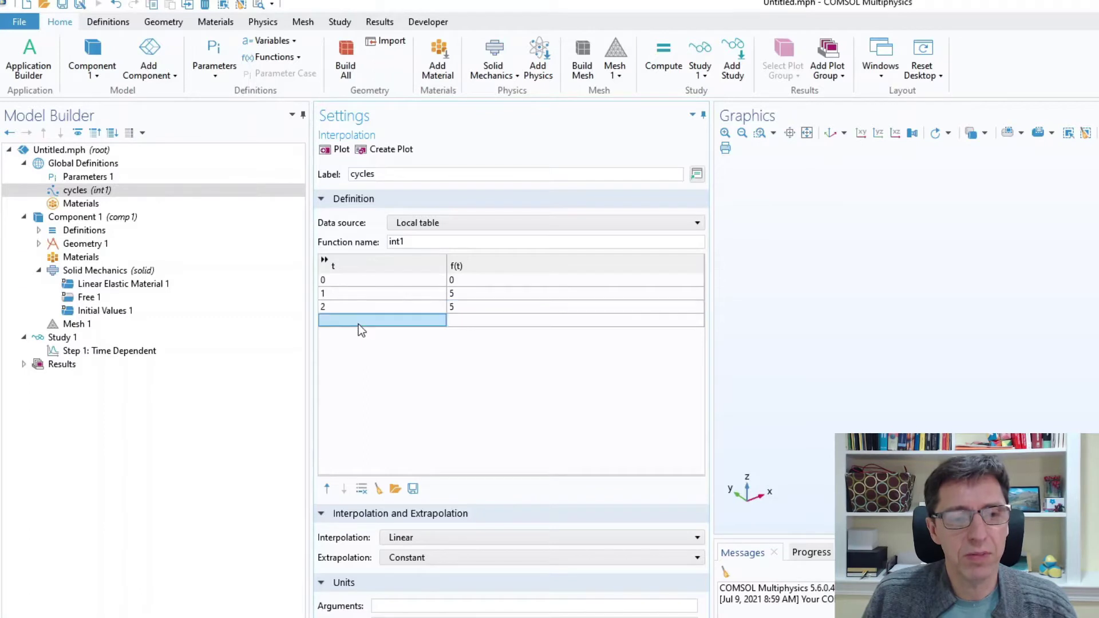
{"action": "type", "text": "3"}
{"action": "key", "text": "Tab"}
{"action": "type", "text": "2"}
{"action": "left_click", "coordinate": [356, 335]}
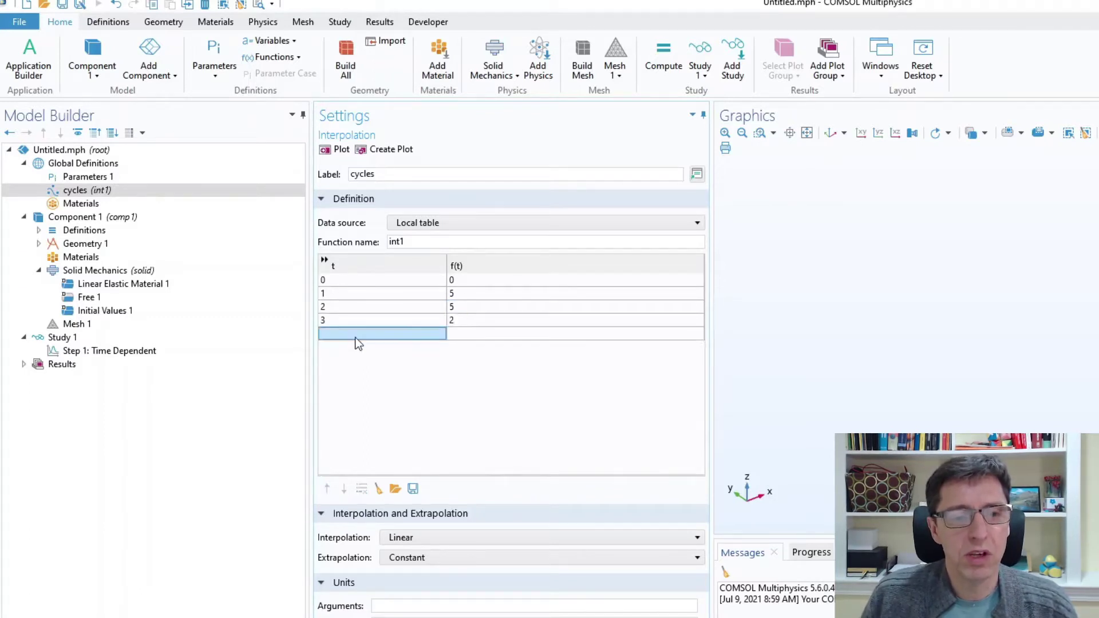
{"action": "type", "text": "4"}
{"action": "key", "text": "Tab"}
{"action": "type", "text": "7"}
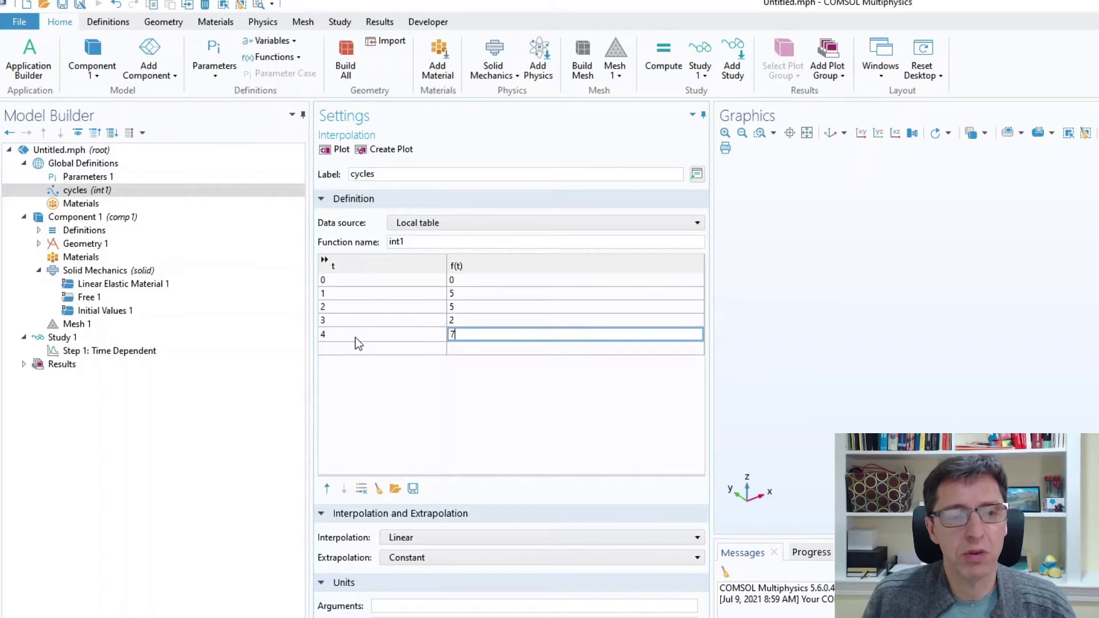
{"action": "left_click", "coordinate": [330, 149]}
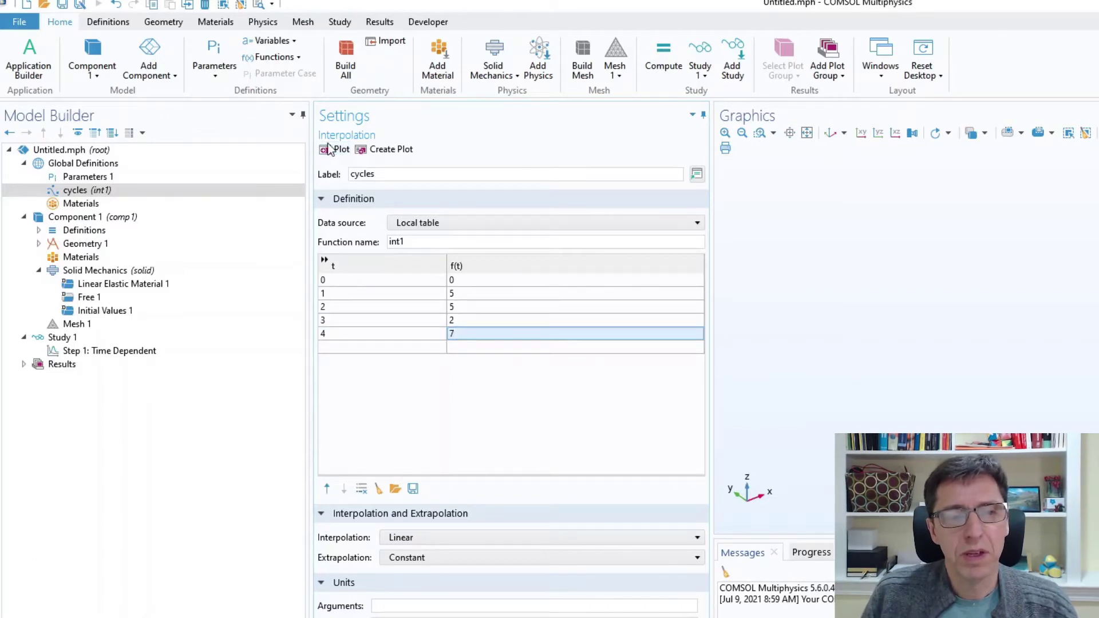
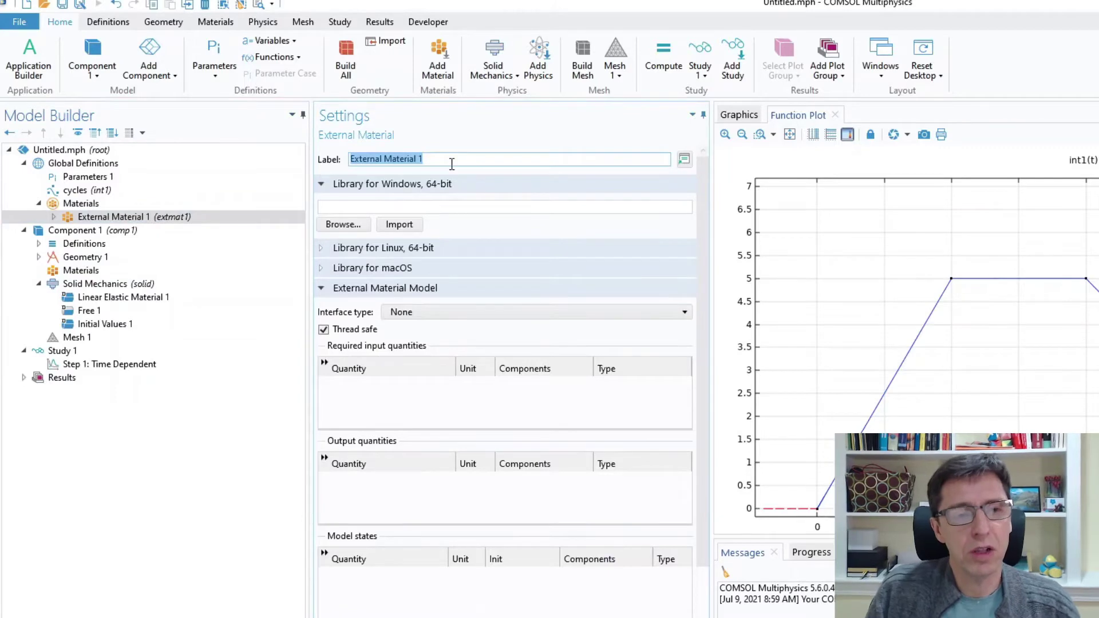
Step: Label the external material PolyUMod_BB and choose polyumod.dll from C:\Program Files\PolymerFEM\PolyUMod\PolyUMod_COMSOL as its Windows library
{"action": "type", "text": "od_BB"}
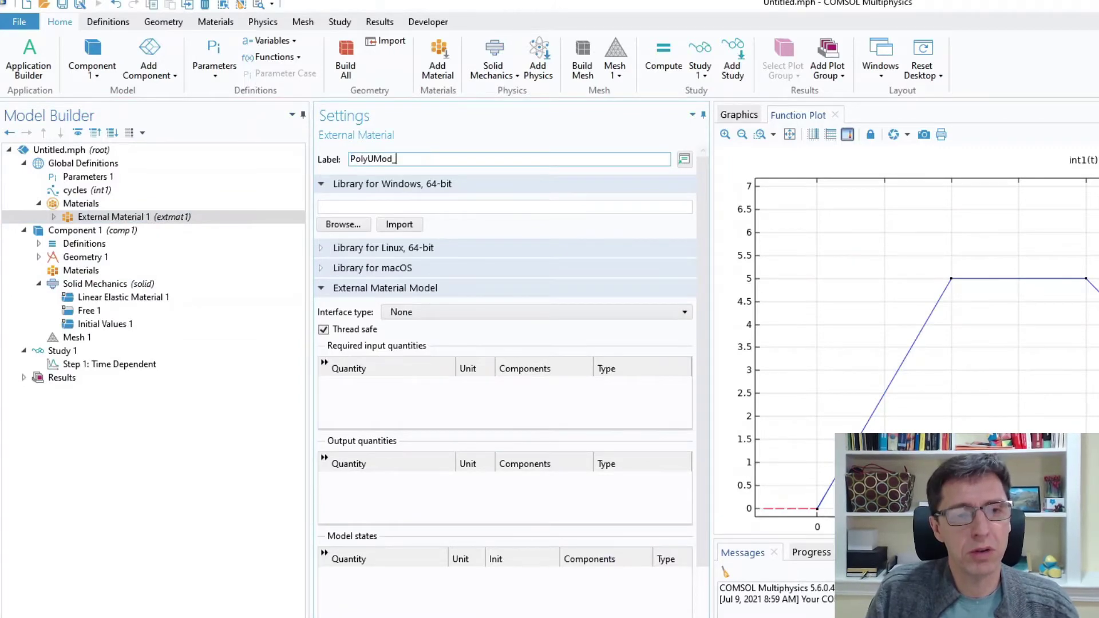
{"action": "left_click", "coordinate": [343, 225]}
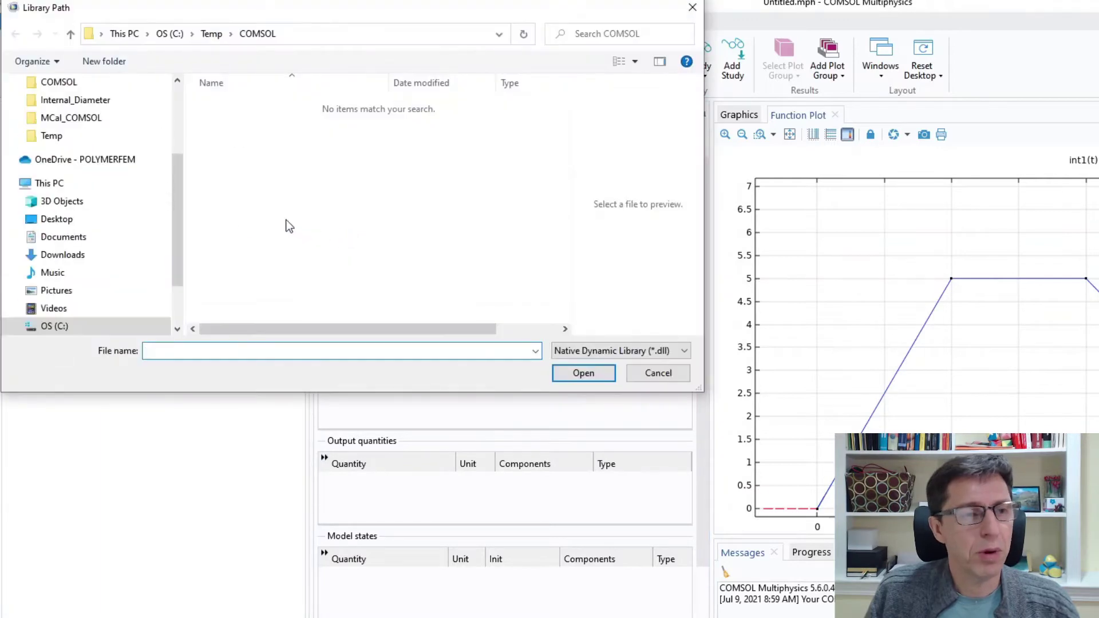
{"action": "left_click", "coordinate": [77, 330]}
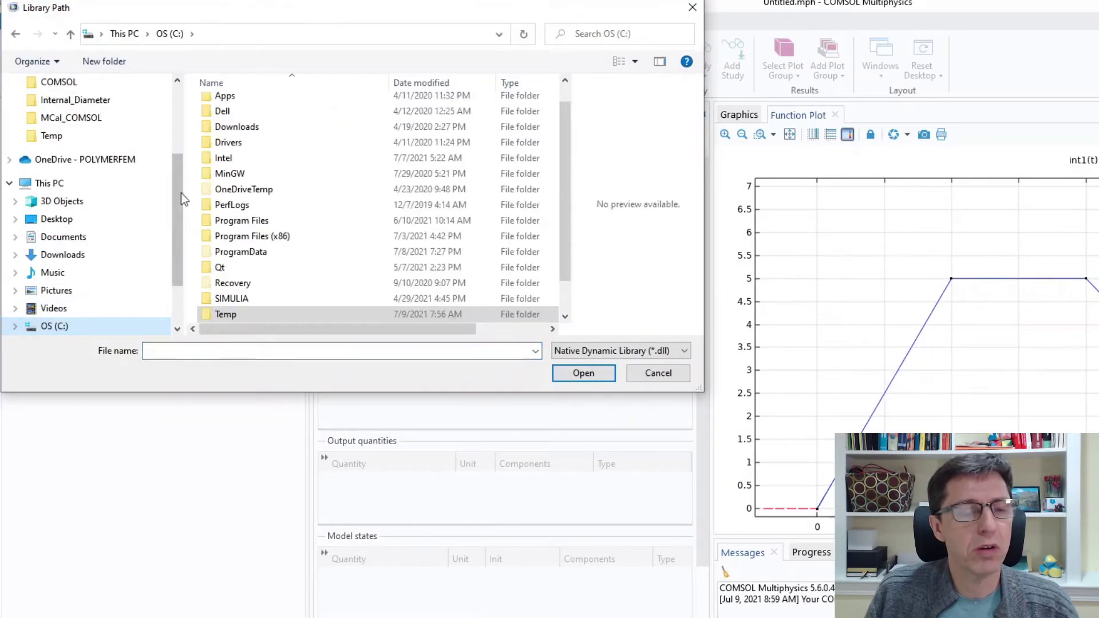
{"action": "double_click", "coordinate": [241, 221]}
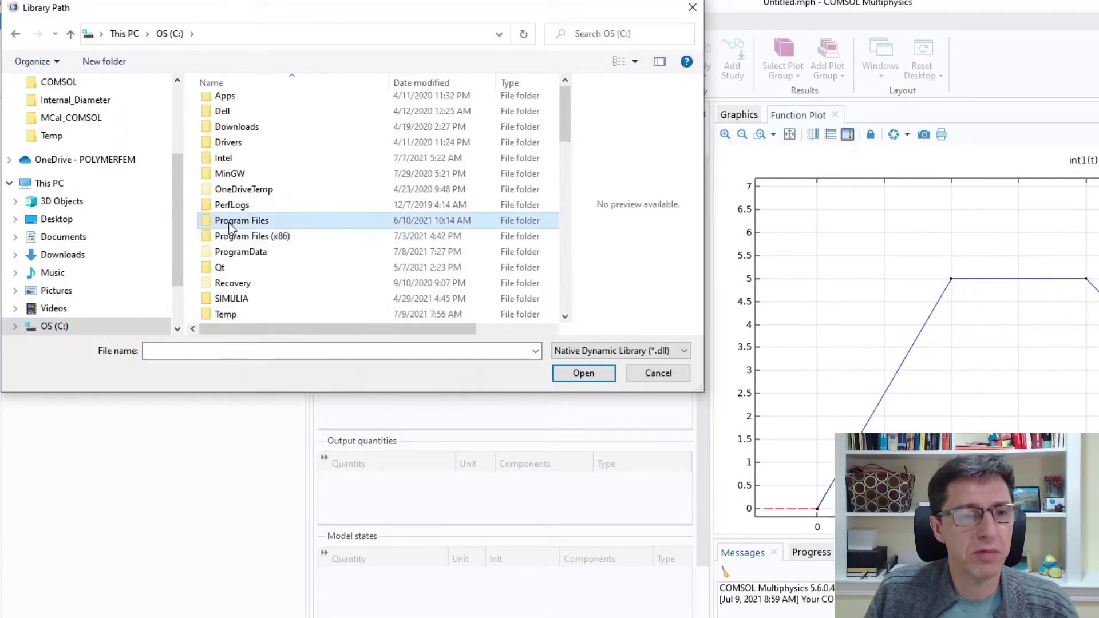
{"action": "scroll", "coordinate": [240, 241], "scroll_direction": "down", "scroll_amount": 5}
{"action": "scroll", "coordinate": [251, 260], "scroll_direction": "down", "scroll_amount": 4}
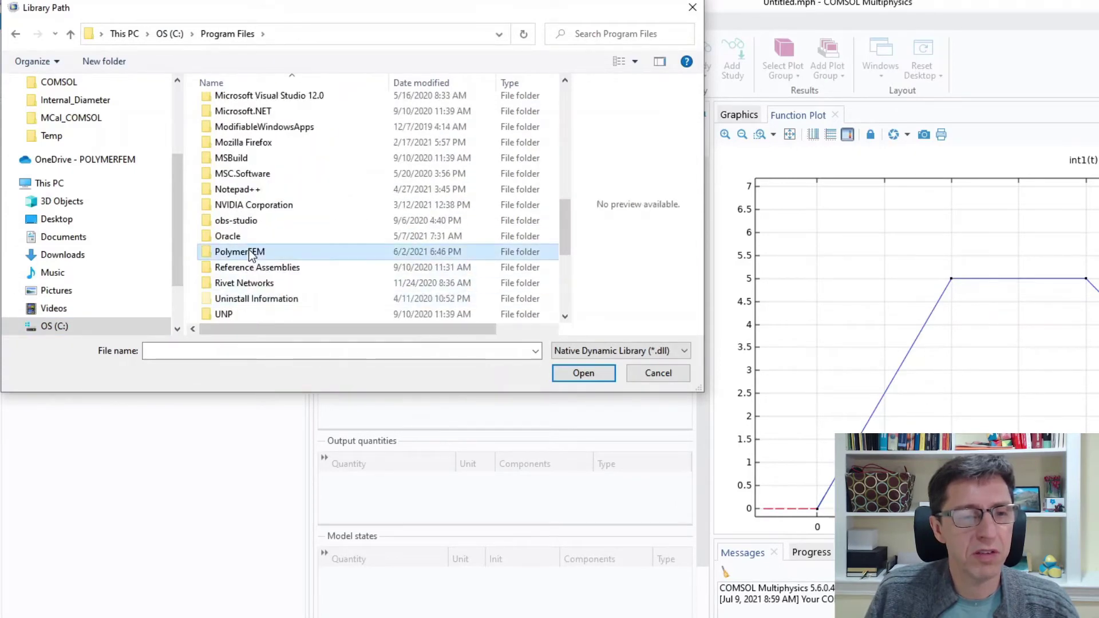
{"action": "double_click", "coordinate": [250, 257]}
{"action": "left_click", "coordinate": [238, 120]}
{"action": "double_click", "coordinate": [238, 120]}
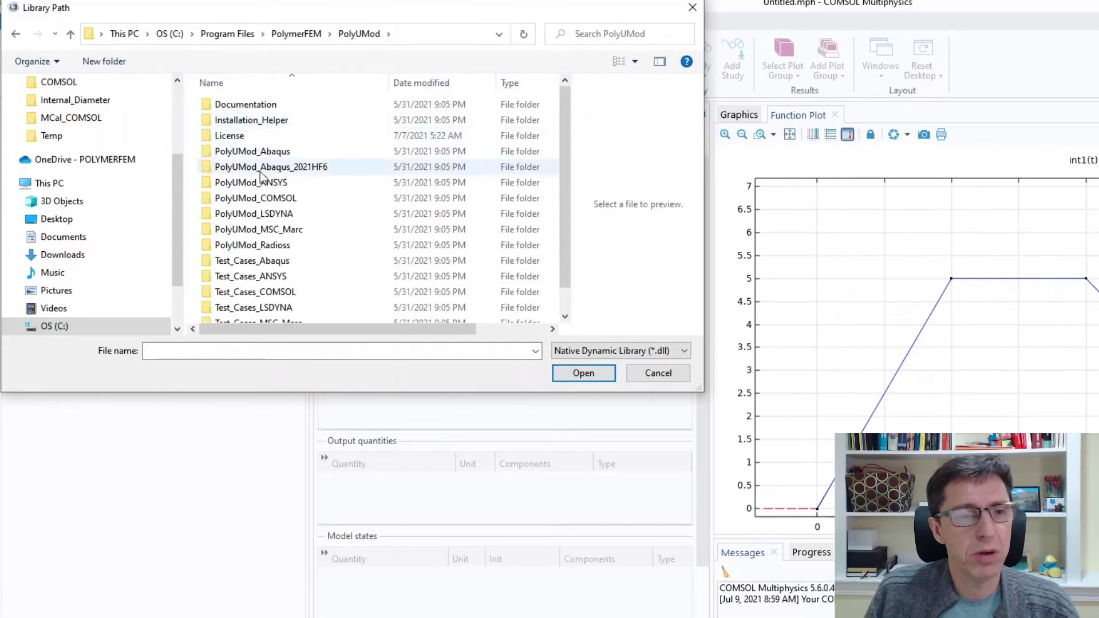
{"action": "double_click", "coordinate": [280, 198]}
{"action": "left_click", "coordinate": [254, 152]}
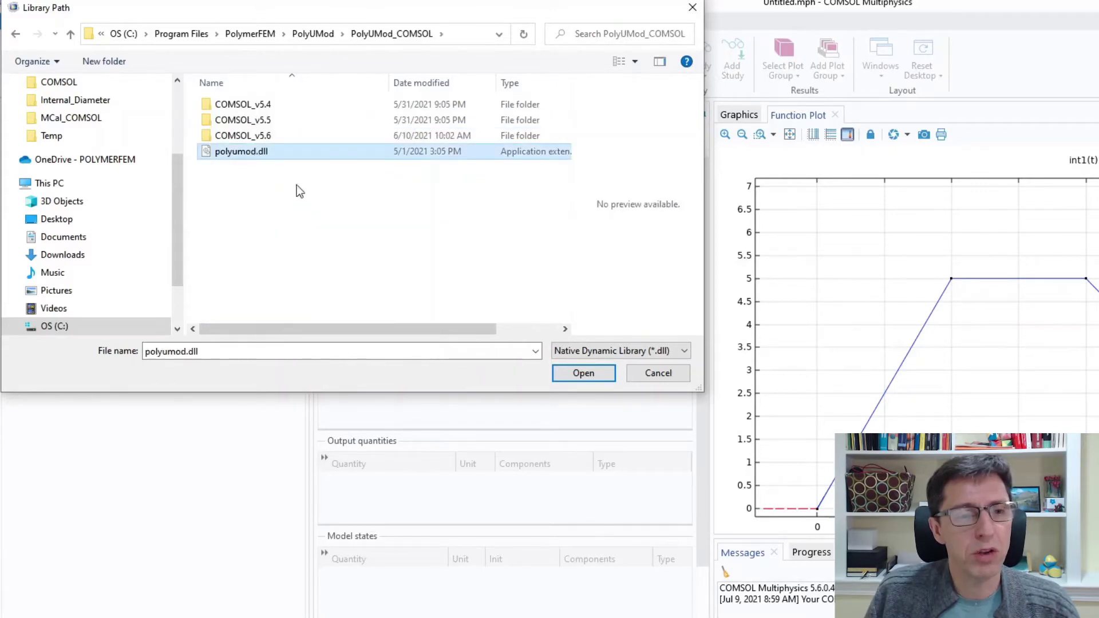
{"action": "left_click", "coordinate": [585, 373]}
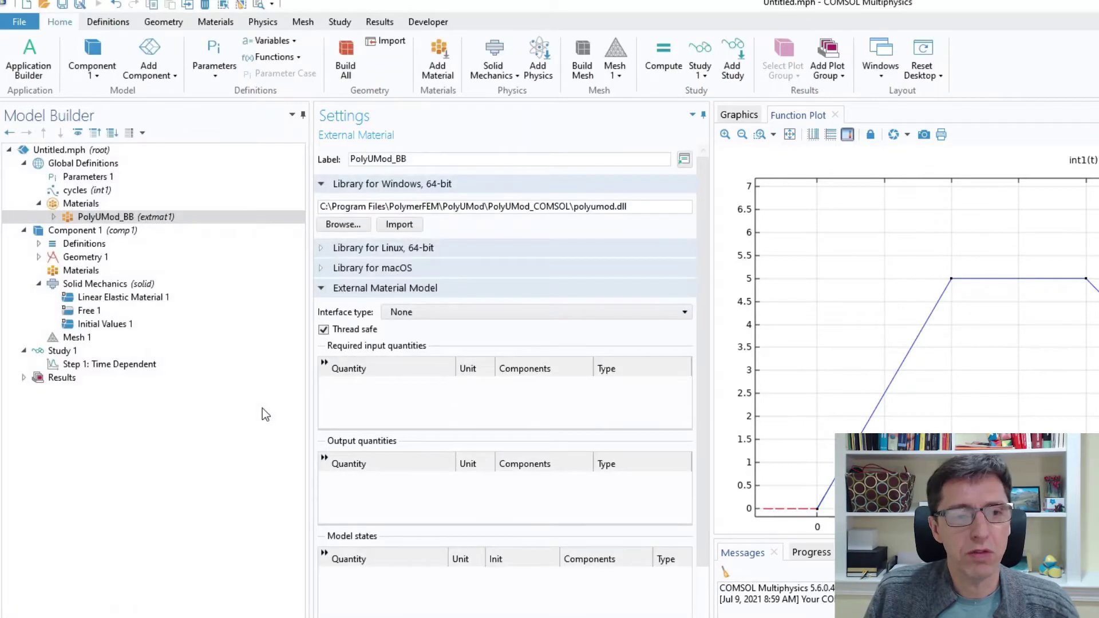
Step: Set the external material's interface type to Lagrangian interface to PolyUMod and its state base name to statev
{"action": "left_click", "coordinate": [431, 311]}
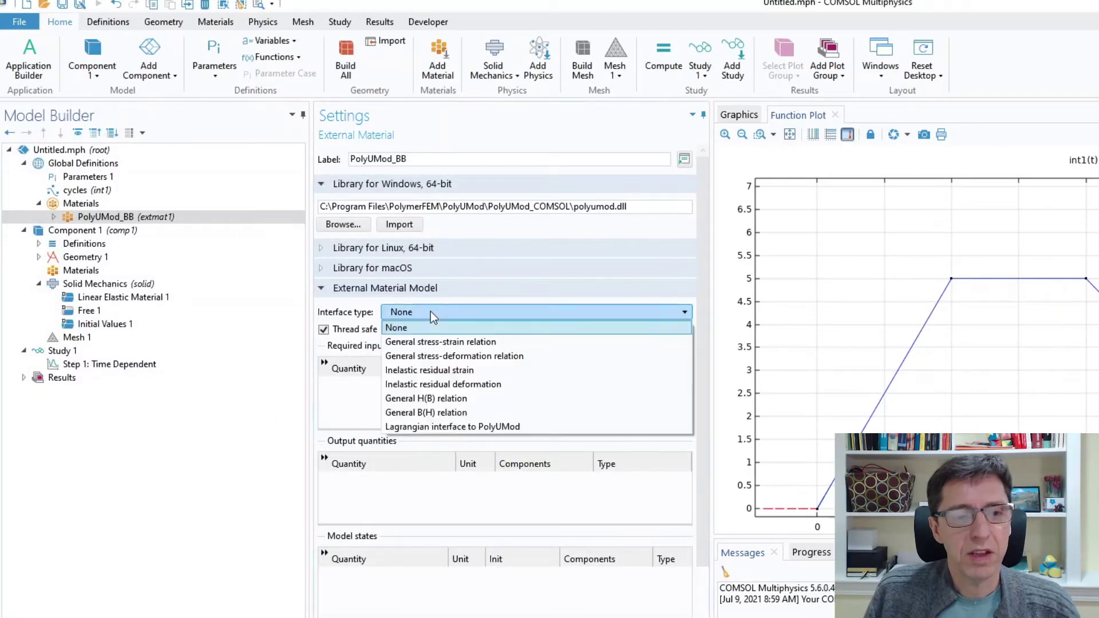
{"action": "left_click", "coordinate": [420, 427]}
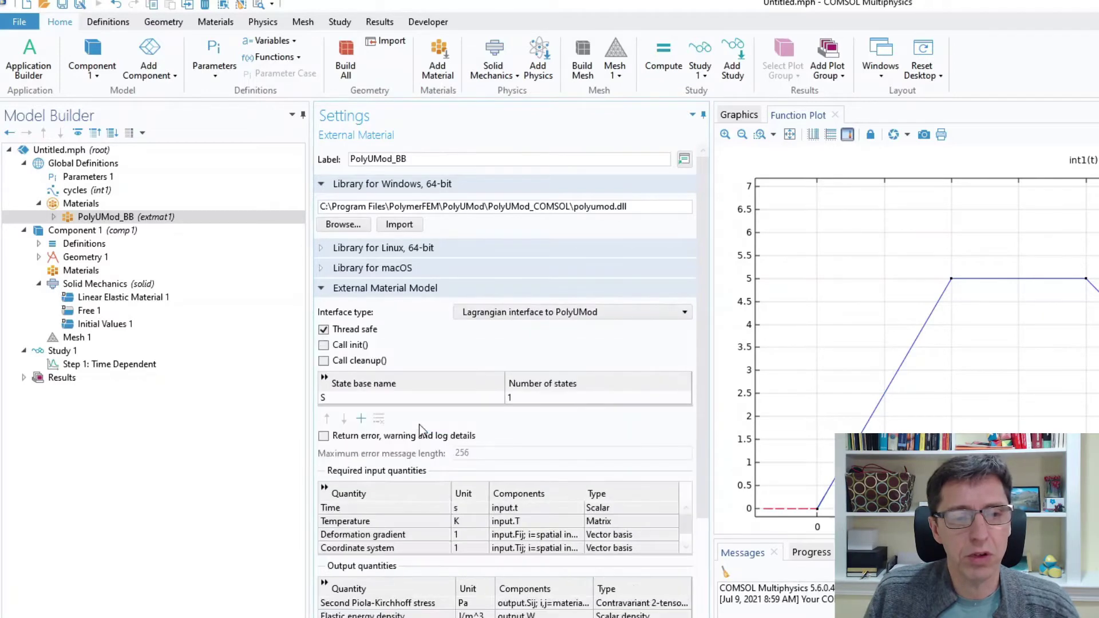
{"action": "double_click", "coordinate": [374, 399]}
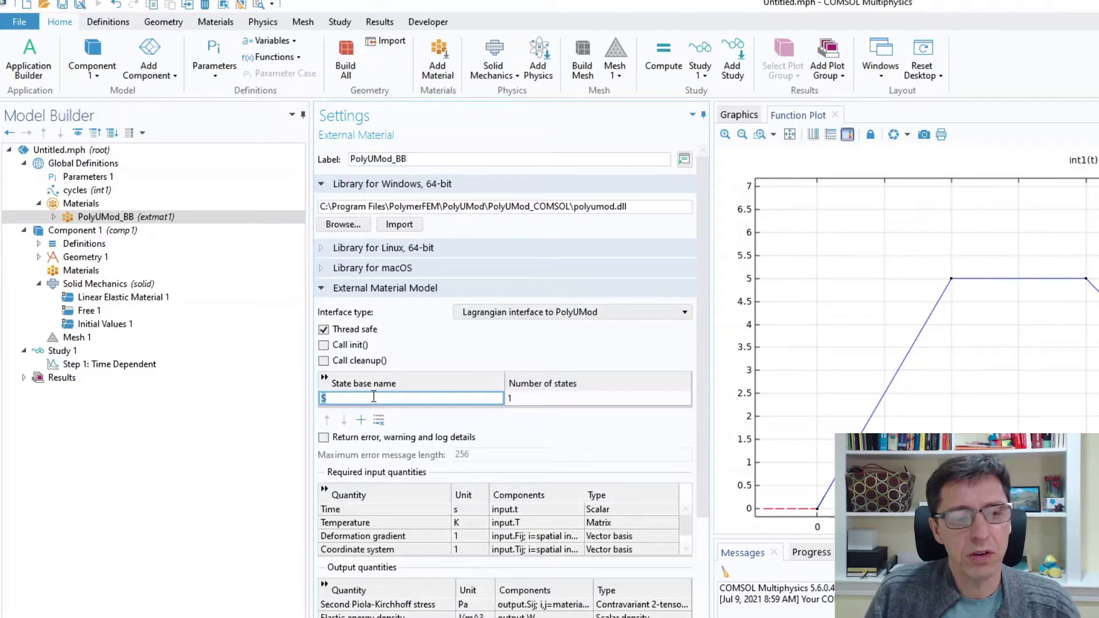
{"action": "type", "text": "statev"}
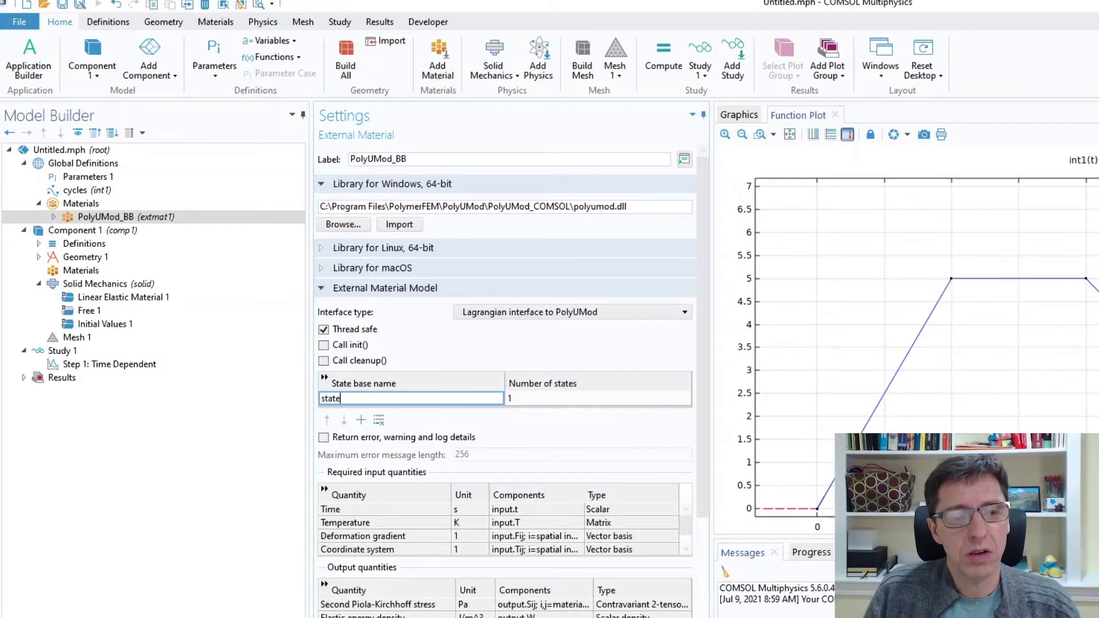
{"action": "key", "text": "Tab"}
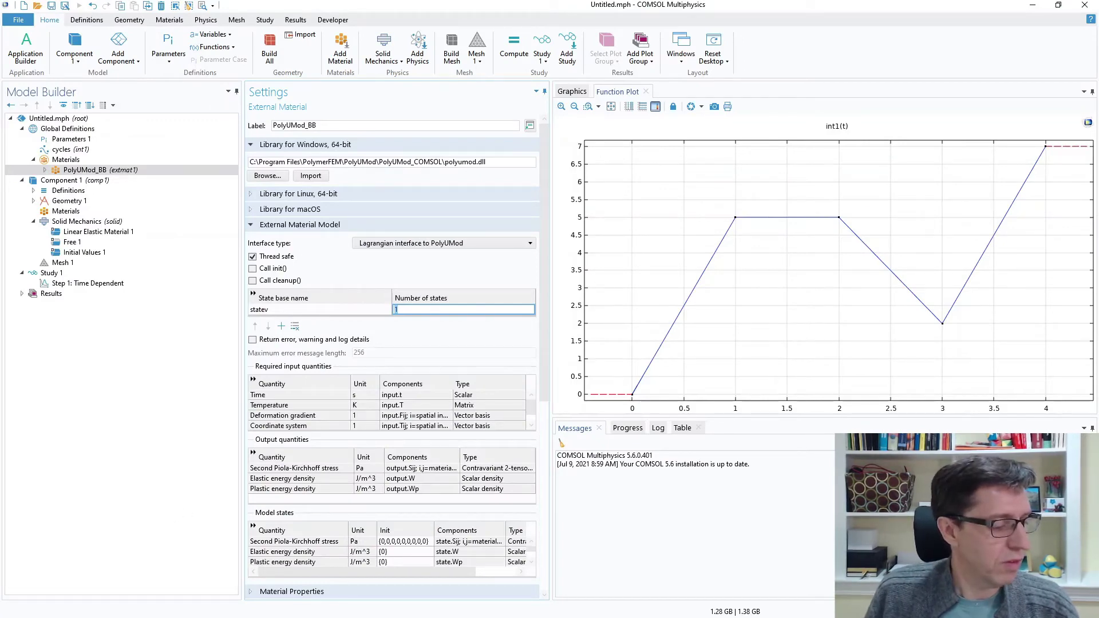
Step: Switch to material_BB_COMSOL.txt in Notepad++, look up the nstatev value, and copy the material parameter list in braces
{"action": "key", "text": "alt+Tab"}
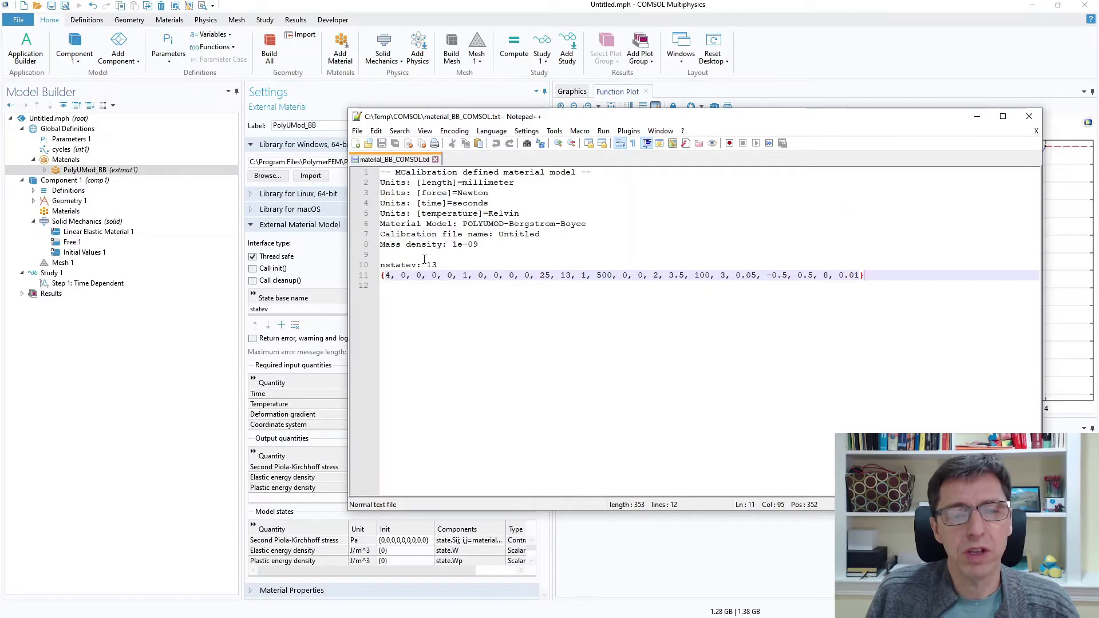
{"action": "left_click_drag", "start_coordinate": [423, 265], "coordinate": [429, 265]}
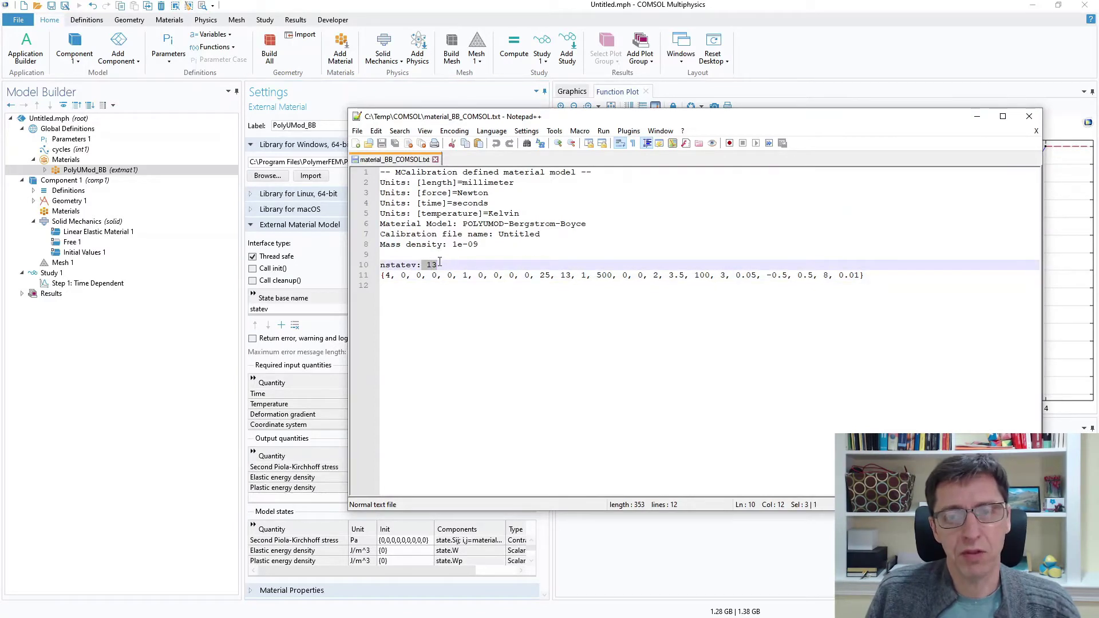
{"action": "key", "text": "Right"}
{"action": "key", "text": "Right"}
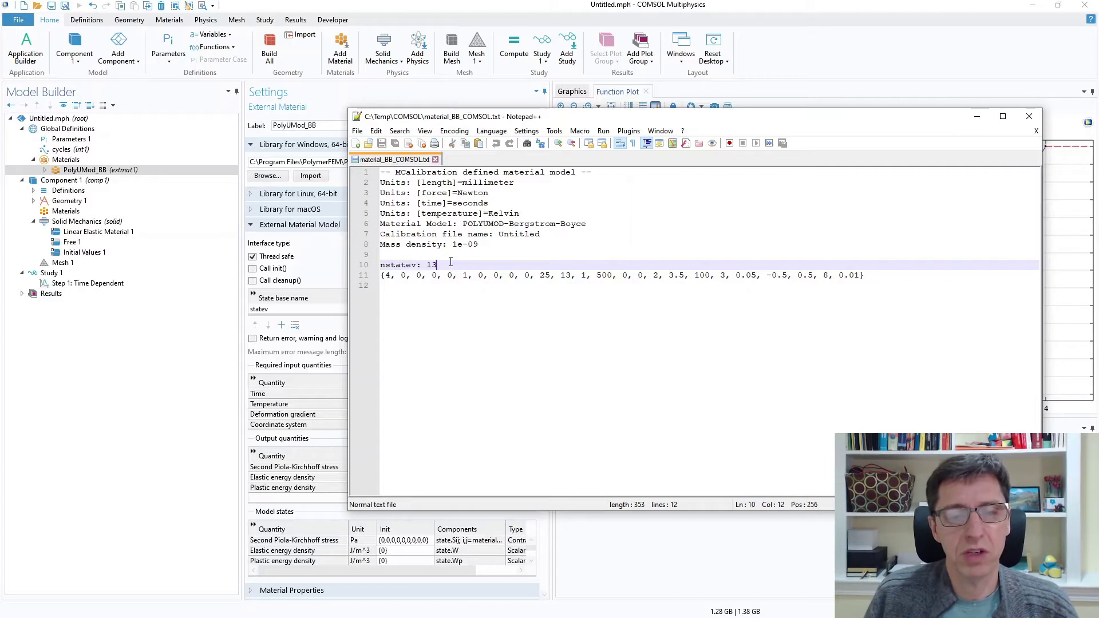
{"action": "key", "text": "shift+End"}
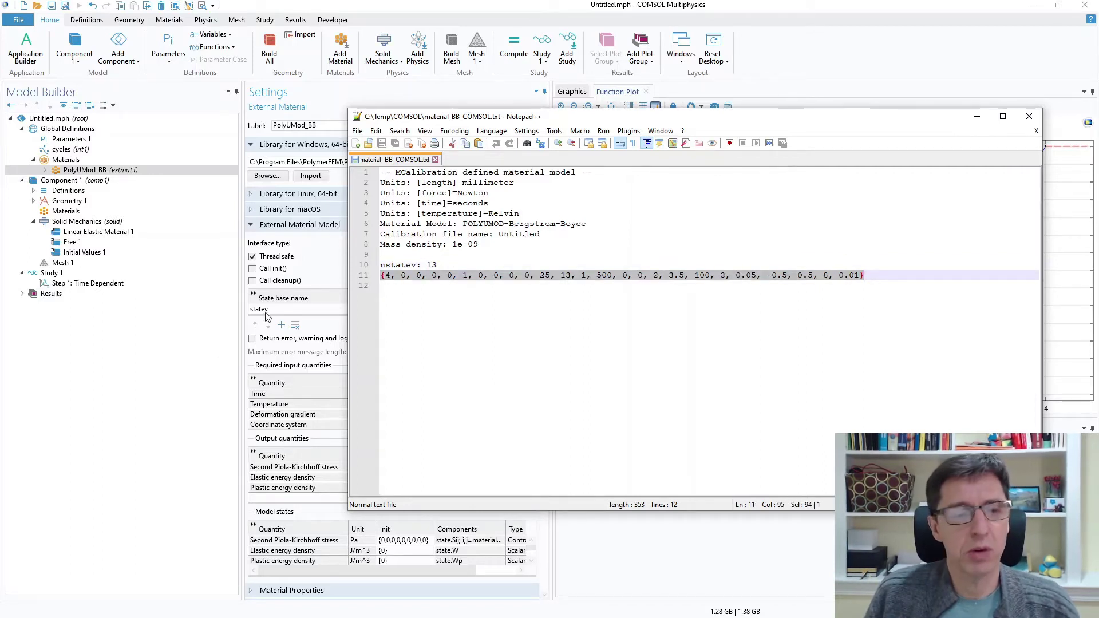
Step: Back in COMSOL Multiphysics, set the number of states to 13 and paste the copied list as the Material model parameters value
{"action": "left_click", "coordinate": [114, 438]}
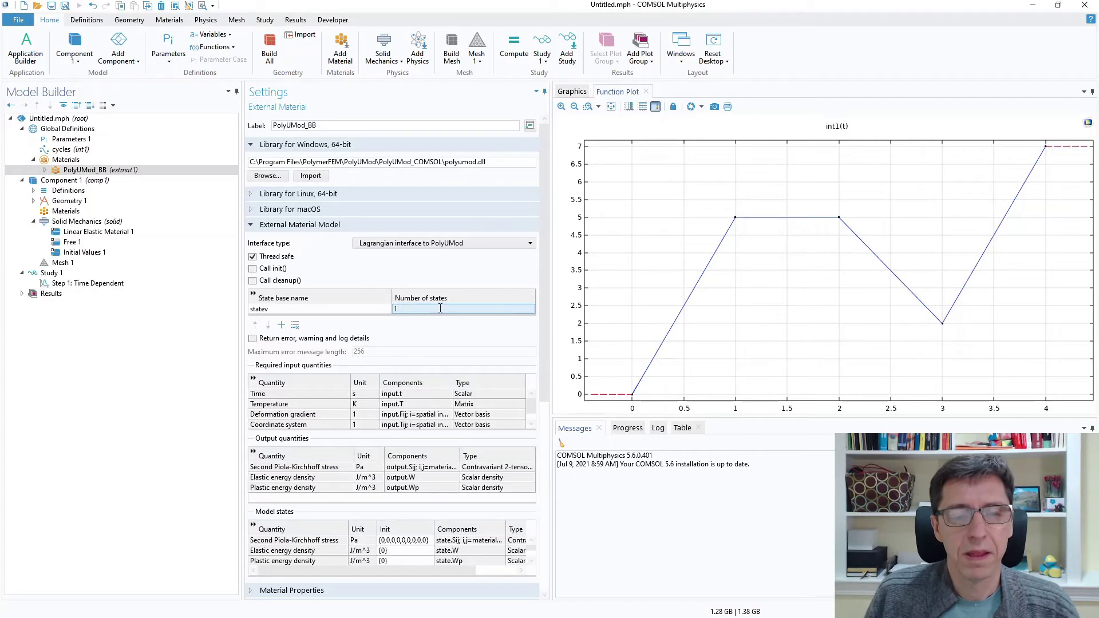
{"action": "type", "text": "3"}
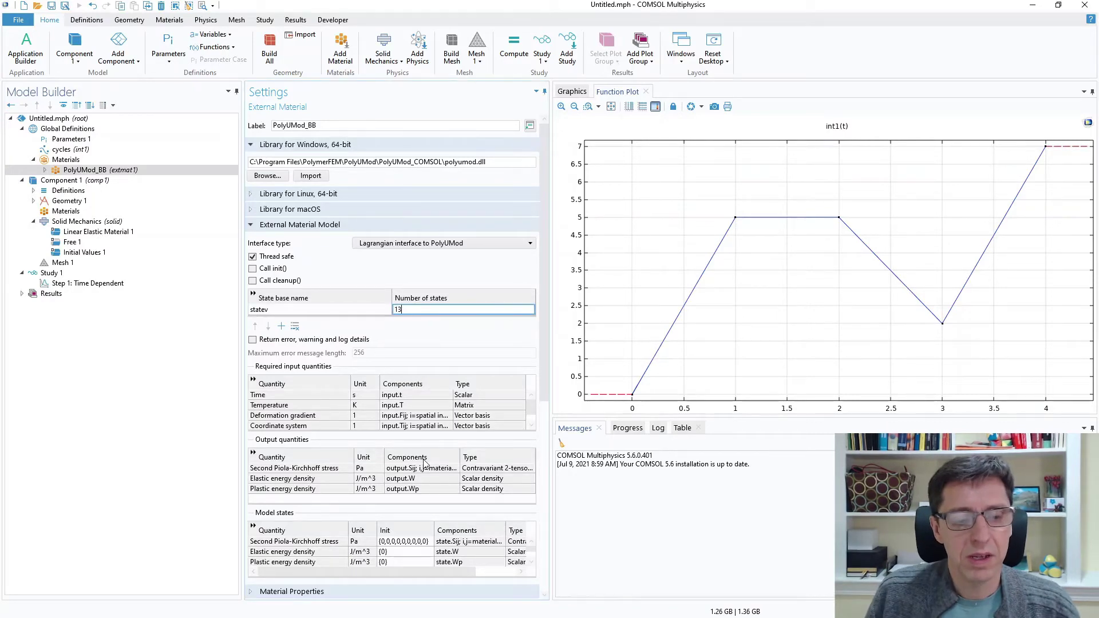
{"action": "scroll", "coordinate": [424, 489], "scroll_direction": "down", "scroll_amount": 3}
{"action": "scroll", "coordinate": [391, 477], "scroll_direction": "down", "scroll_amount": 2}
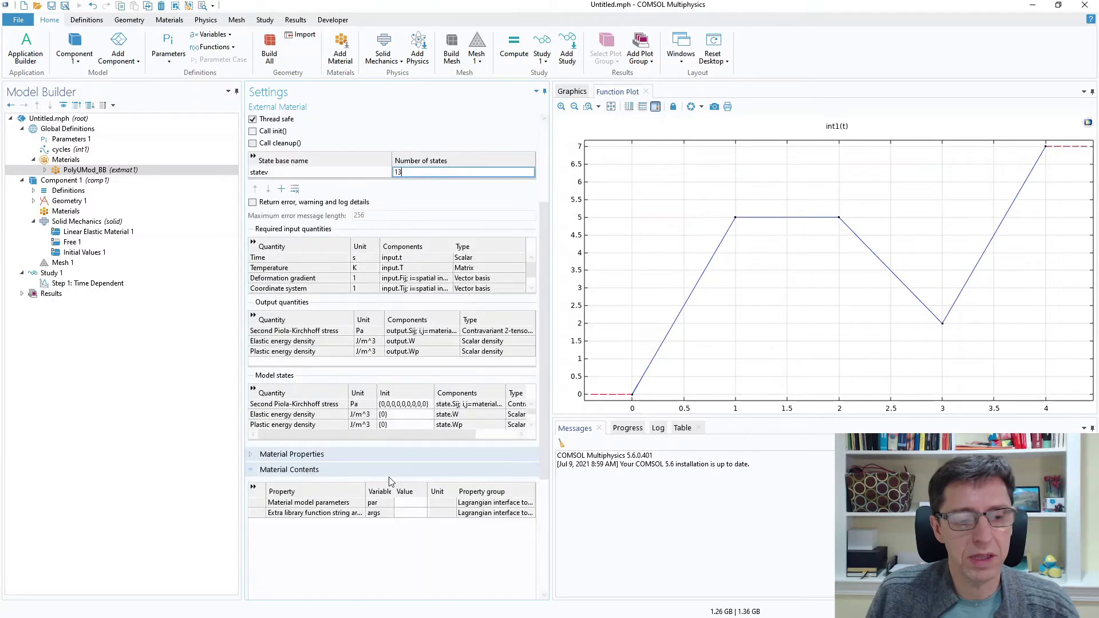
{"action": "left_click", "coordinate": [404, 502]}
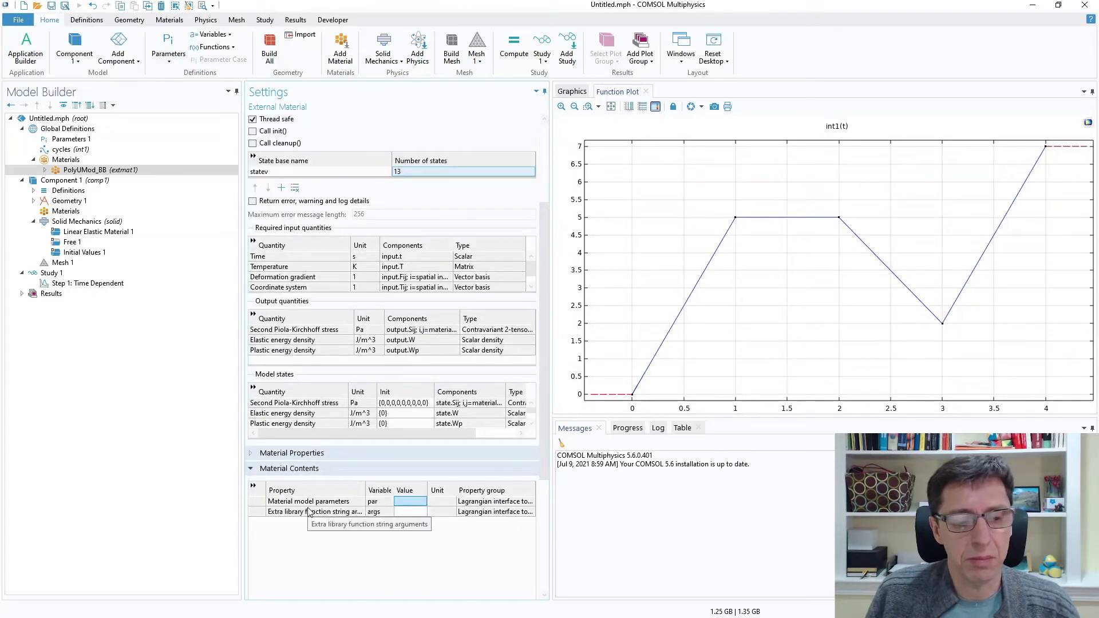
{"action": "left_click", "coordinate": [415, 502]}
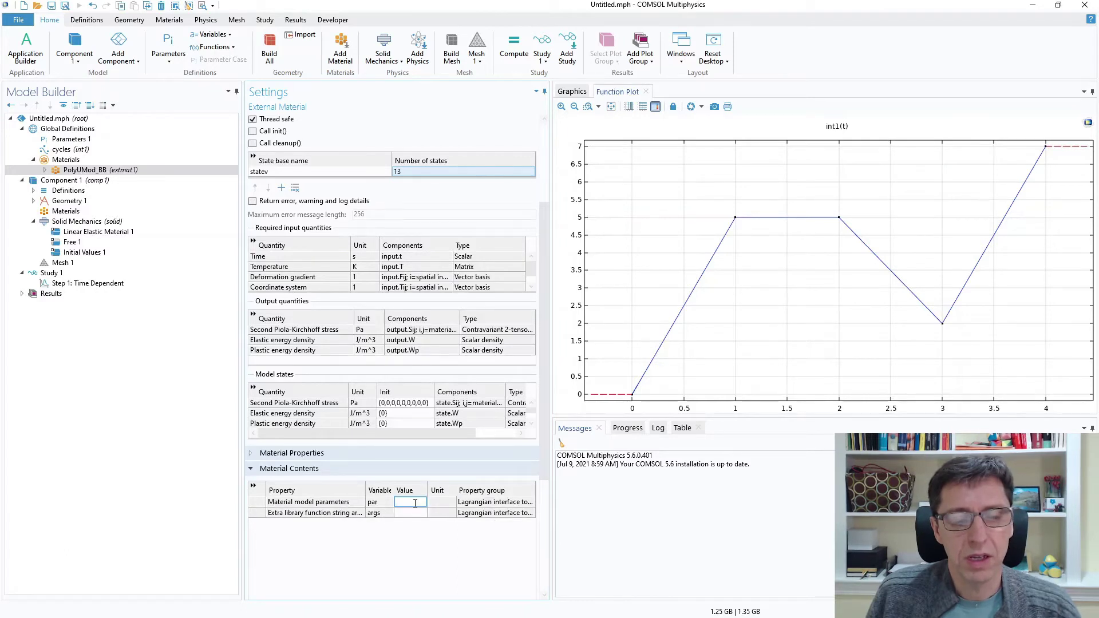
{"action": "key", "text": "Return"}
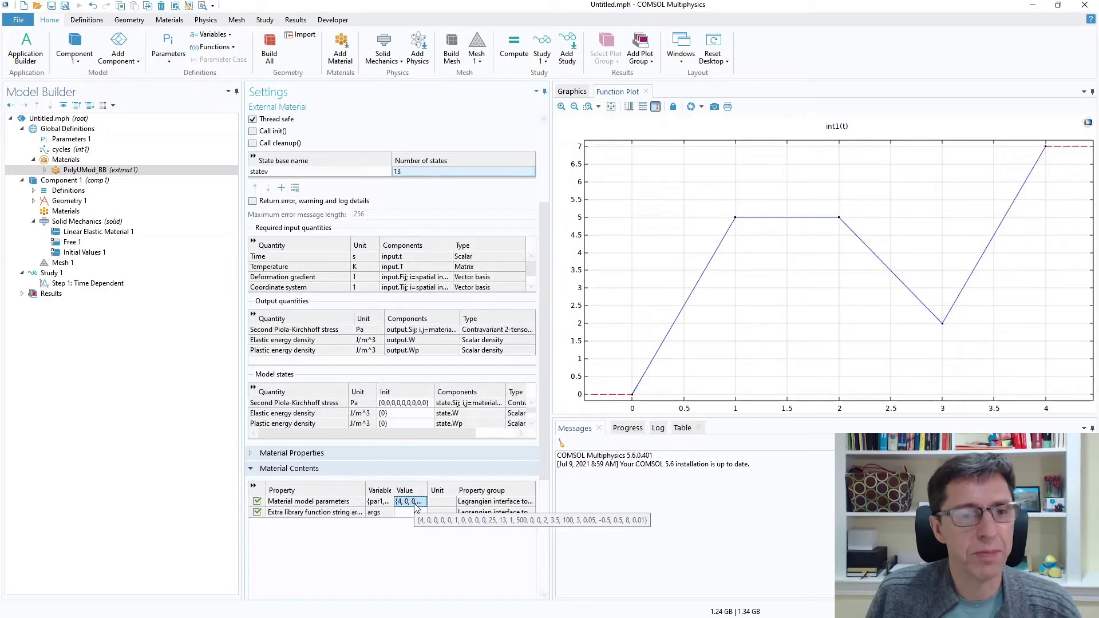
Step: Examine the material model parameters expression in the Lagrangian interface to PolyUMod property group of PolyUMod_BB
{"action": "left_click", "coordinate": [45, 170]}
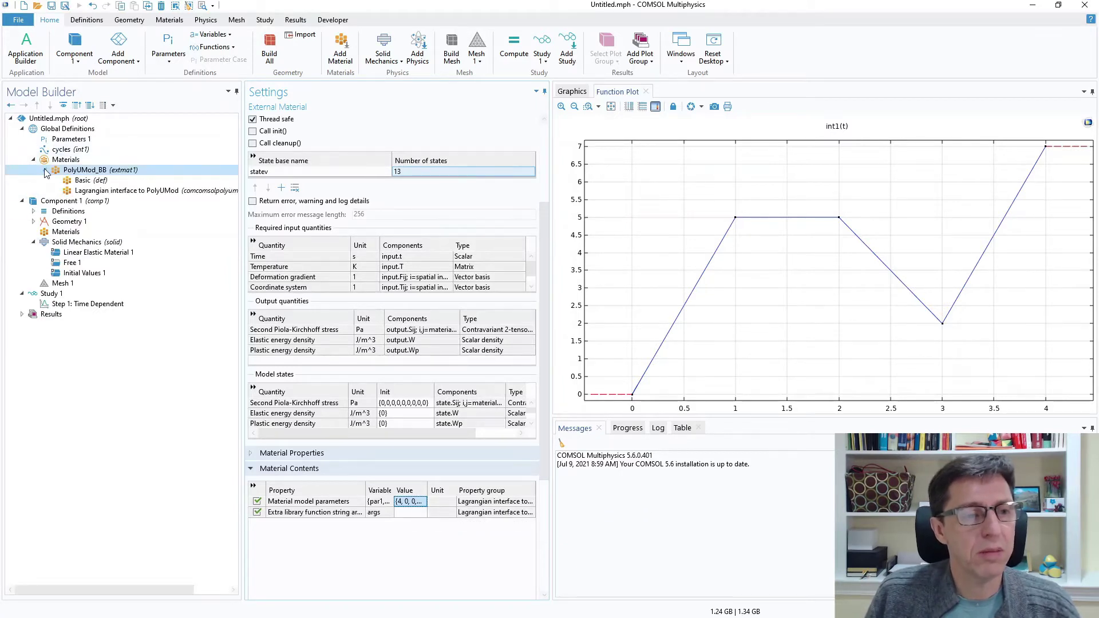
{"action": "left_click", "coordinate": [92, 191]}
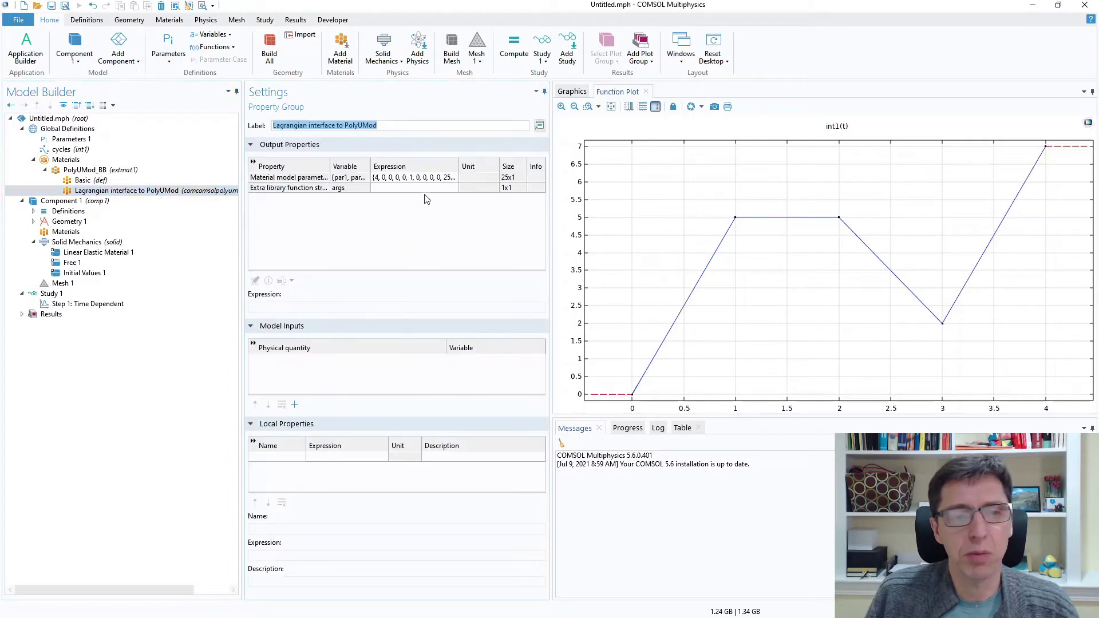
{"action": "left_click", "coordinate": [415, 177]}
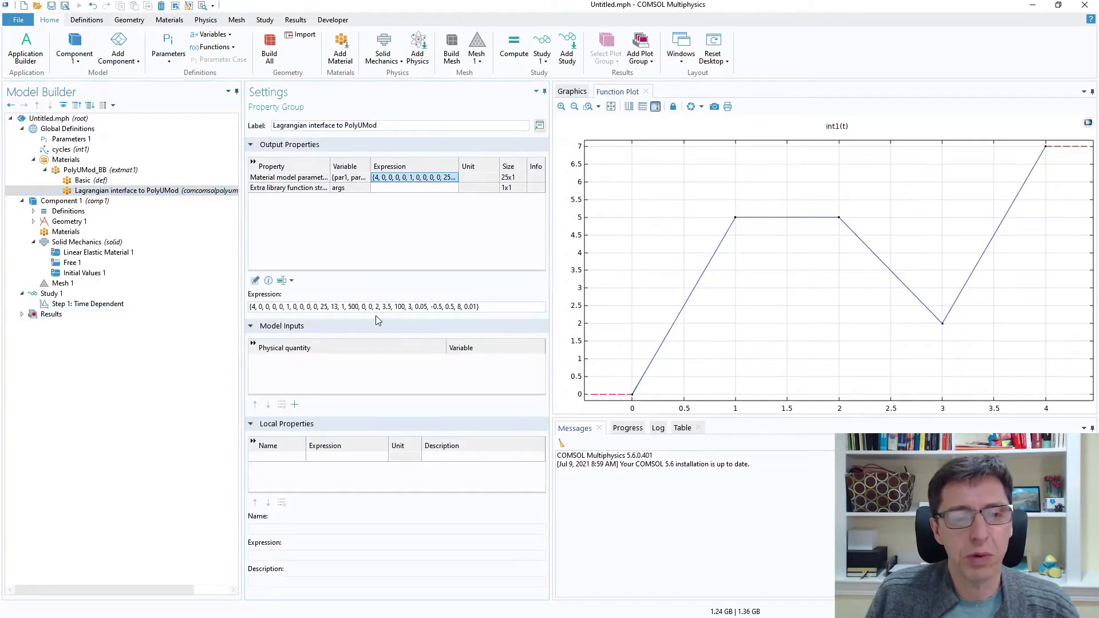
Step: Add Density as an output property to the Basic property group of PolyUMod_BB, filtering the physical quantities by "density"
{"action": "left_click", "coordinate": [84, 180]}
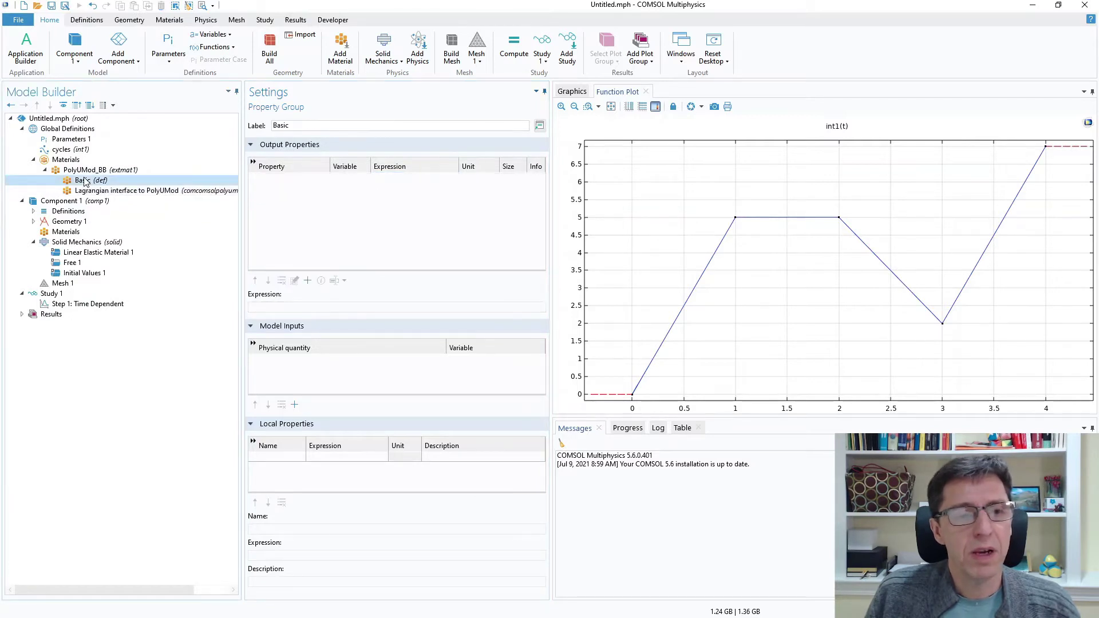
{"action": "left_click", "coordinate": [308, 284]}
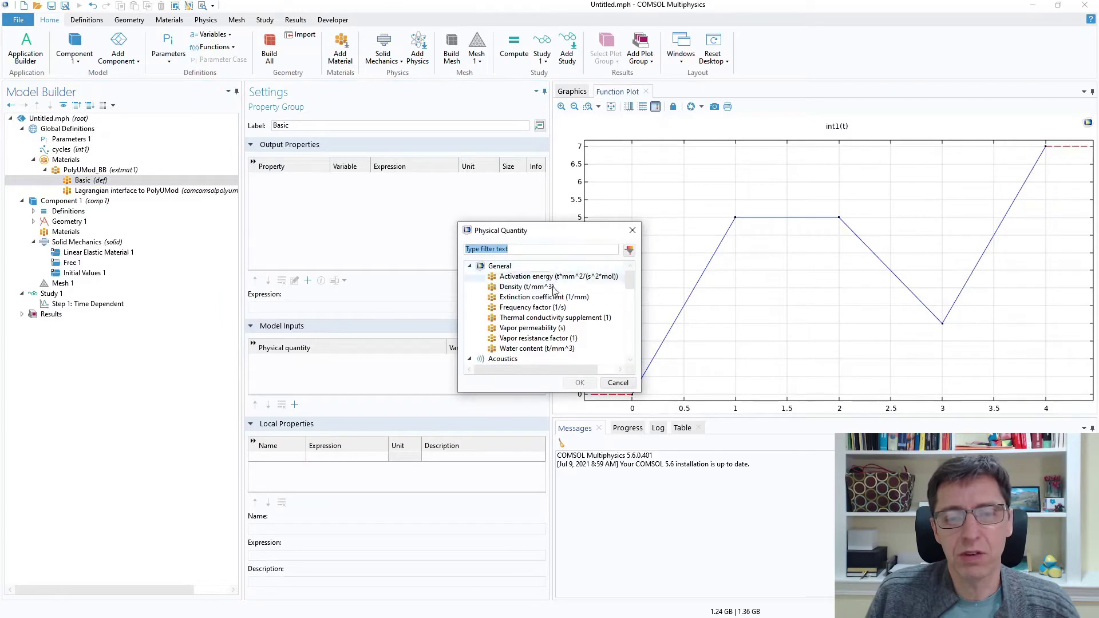
{"action": "left_click", "coordinate": [587, 247]}
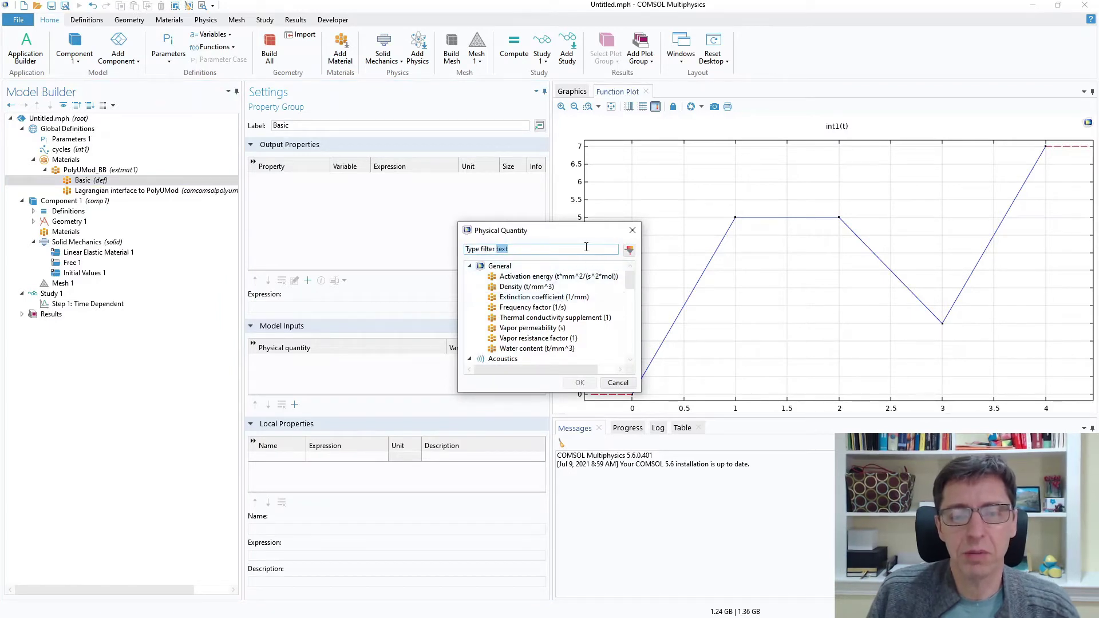
{"action": "triple_click", "coordinate": [587, 246]}
{"action": "type", "text": "density"}
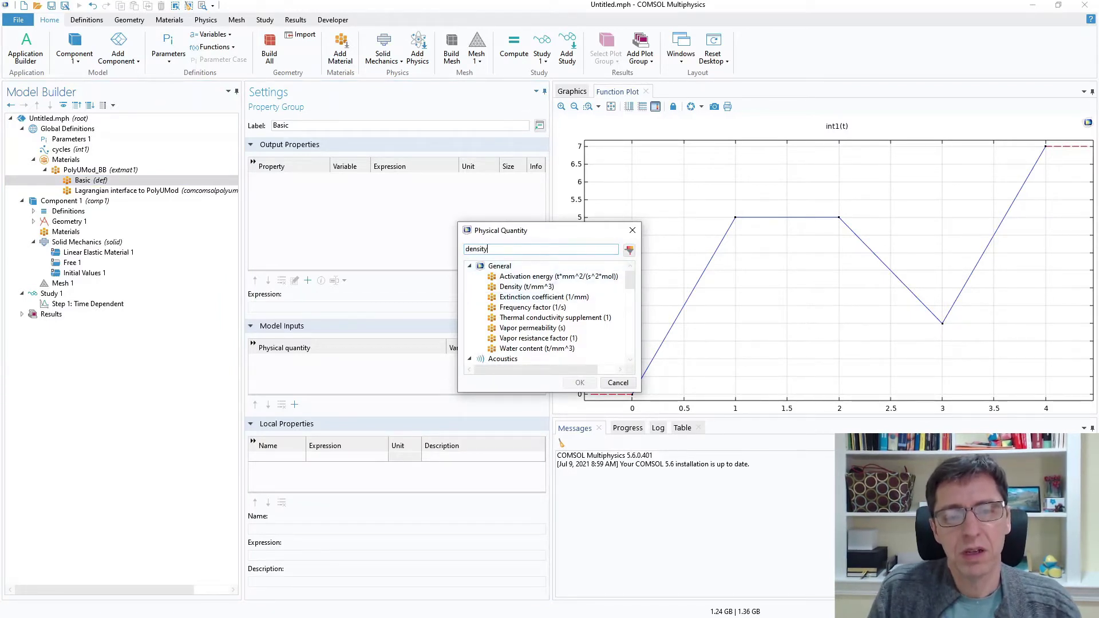
{"action": "left_click", "coordinate": [630, 250]}
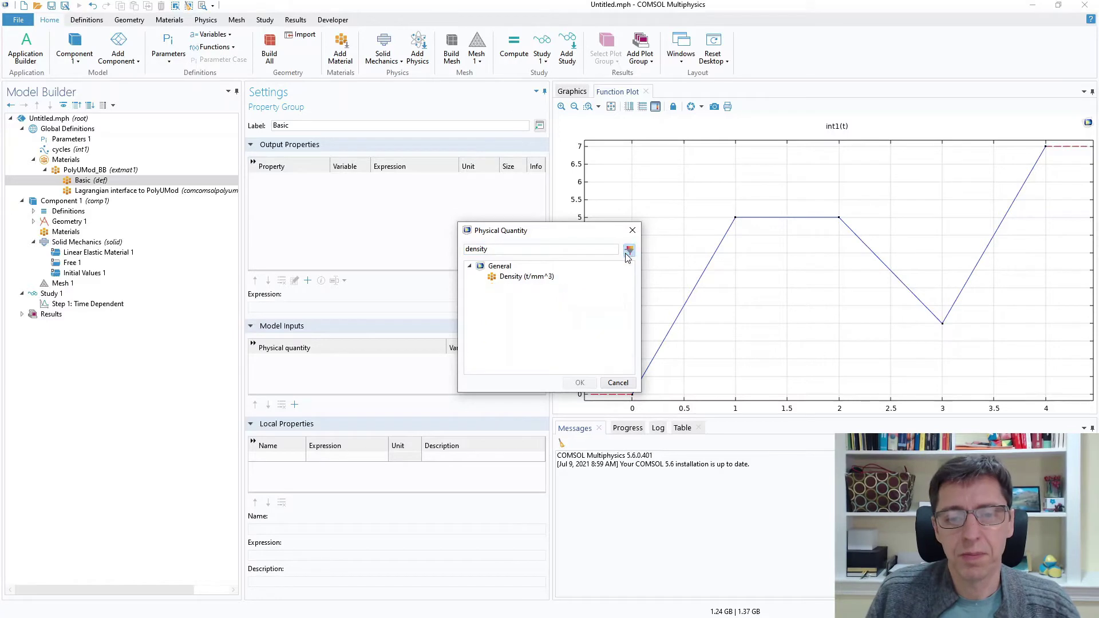
{"action": "double_click", "coordinate": [524, 279]}
Step: Set the density expression to 1000 [kg/m^3] and return to the PolyUMod_BB material settings
{"action": "left_click", "coordinate": [388, 179]}
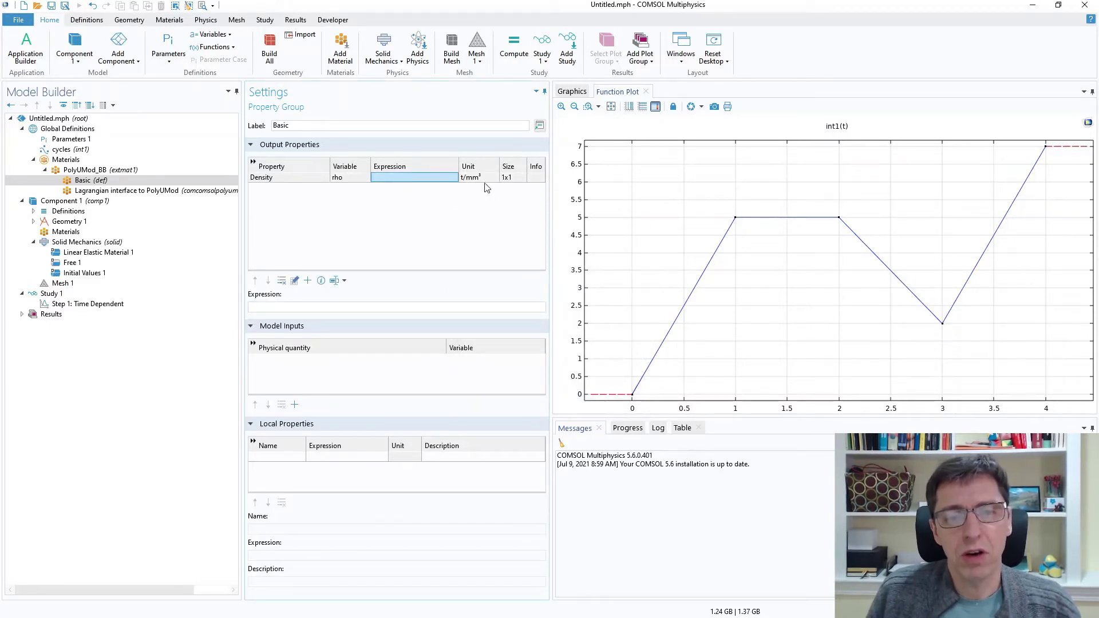
{"action": "type", "text": "1000 ["}
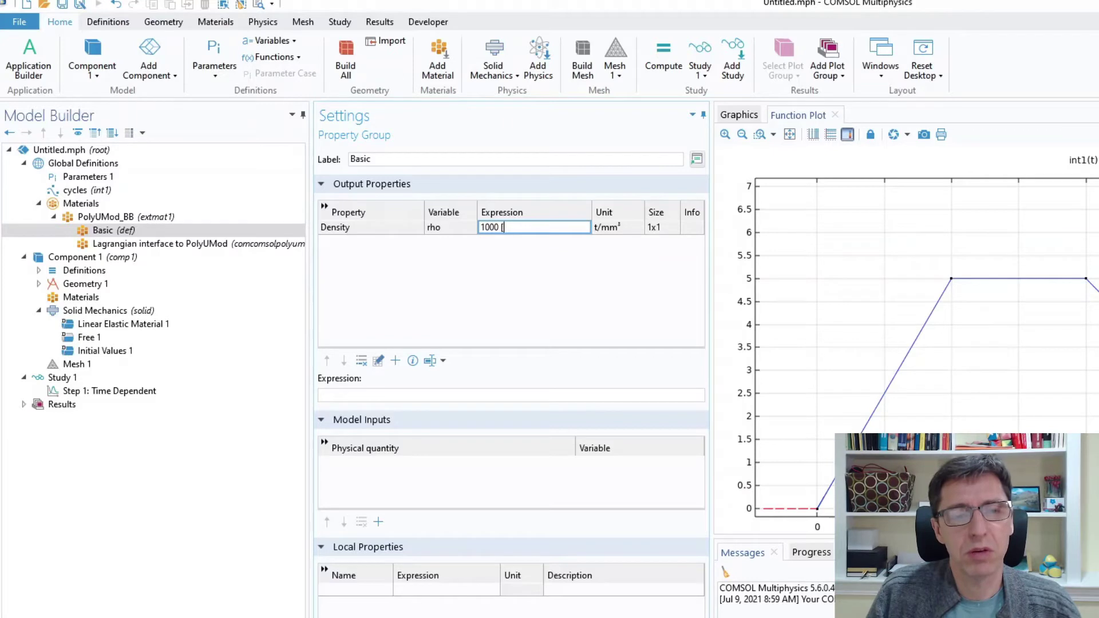
{"action": "type", "text": "kg/m^3]"}
{"action": "key", "text": "Return"}
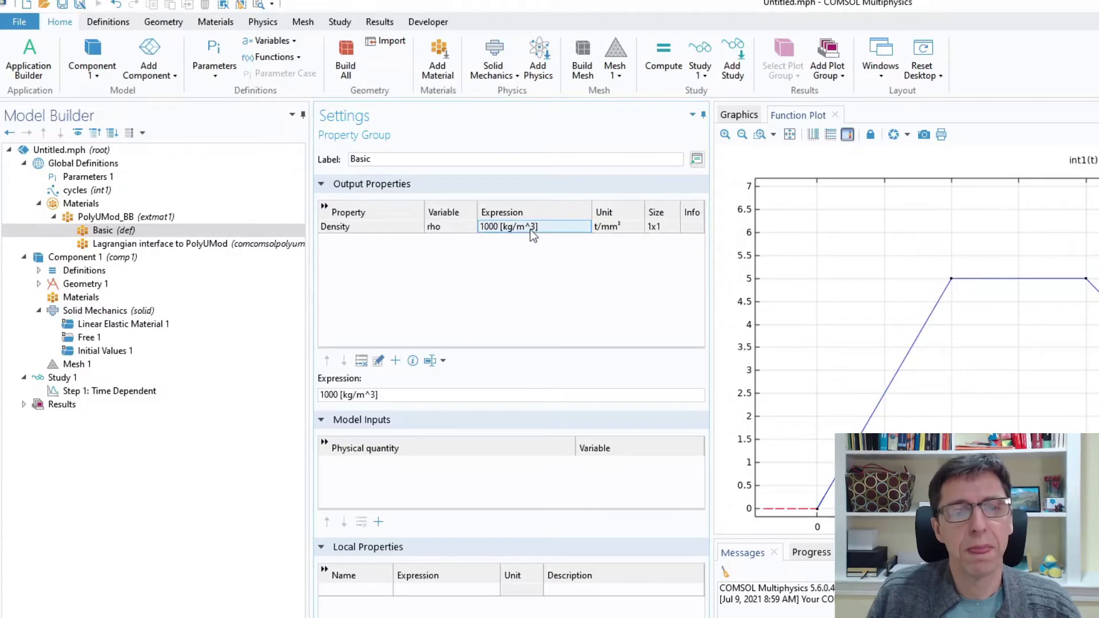
{"action": "left_click", "coordinate": [74, 218]}
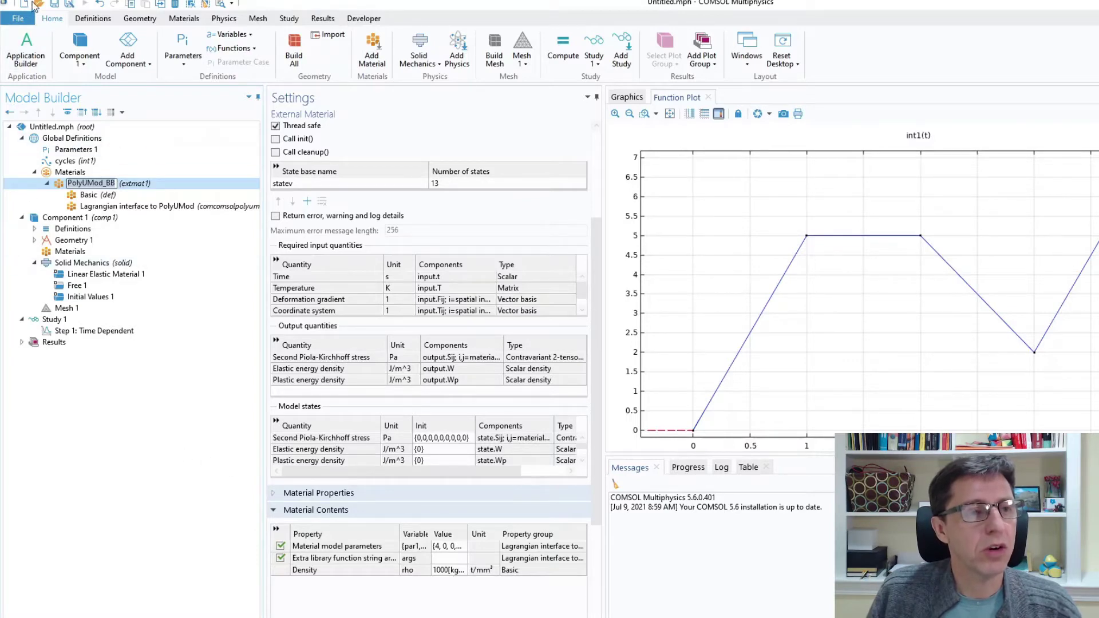
Step: Save the model as tension in the C:\Temp\COMSOL folder
{"action": "left_click", "coordinate": [54, 5]}
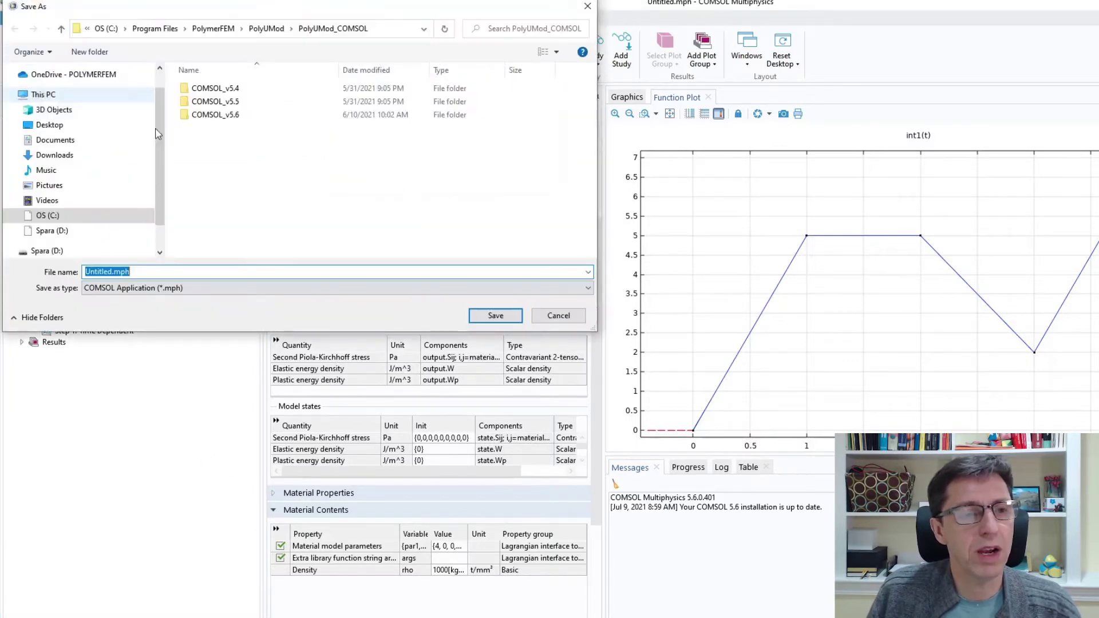
{"action": "left_click", "coordinate": [48, 245]}
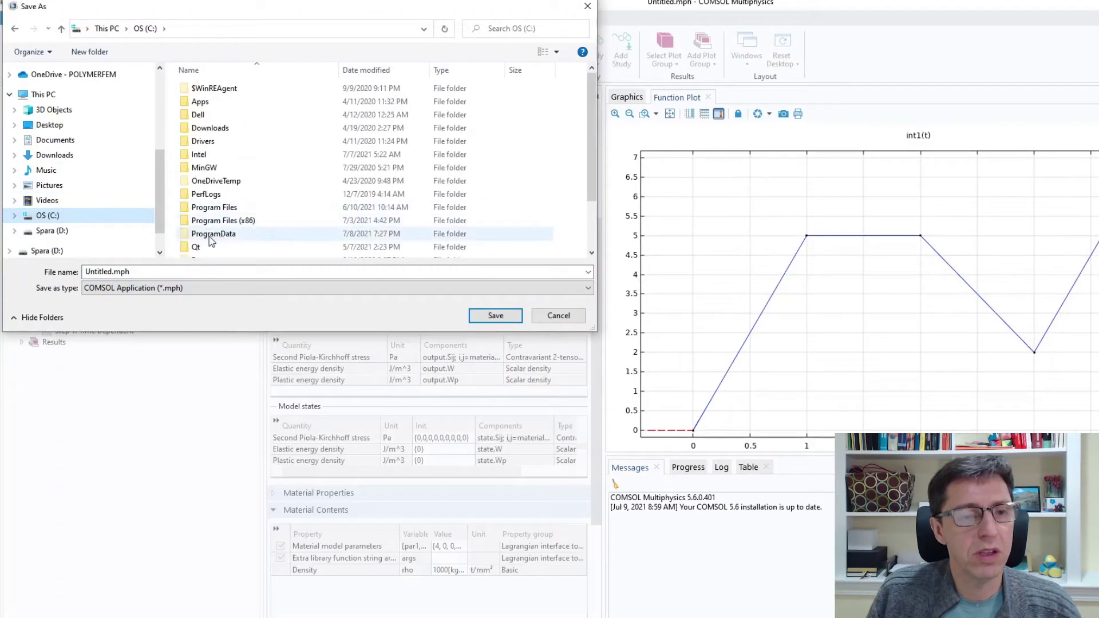
{"action": "scroll", "coordinate": [206, 232], "scroll_direction": "down", "scroll_amount": 1}
{"action": "double_click", "coordinate": [201, 251]}
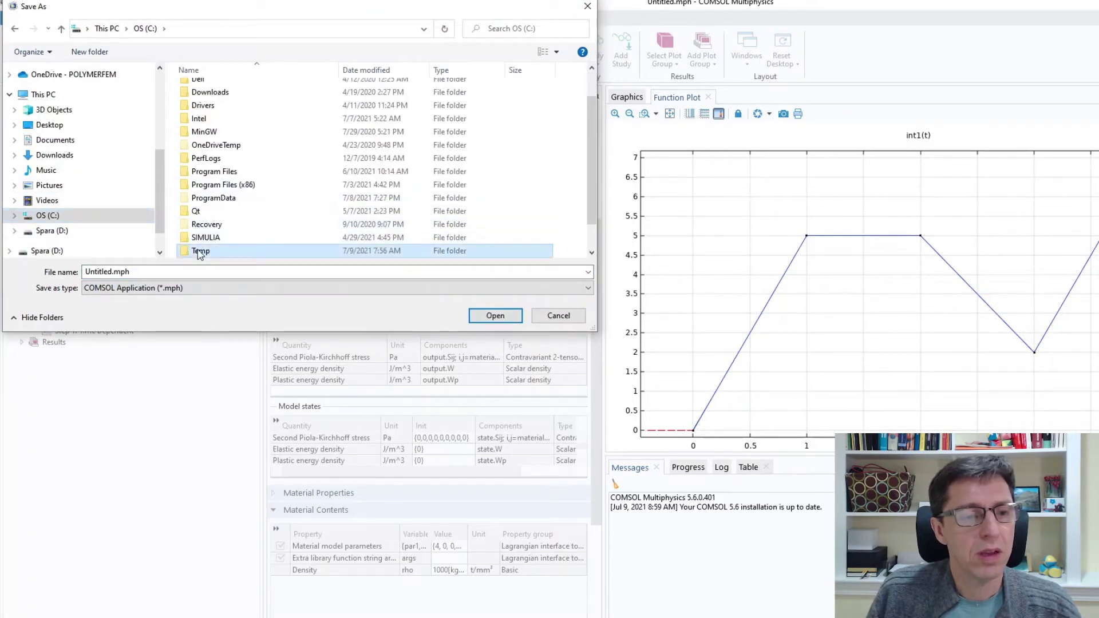
{"action": "double_click", "coordinate": [207, 87]}
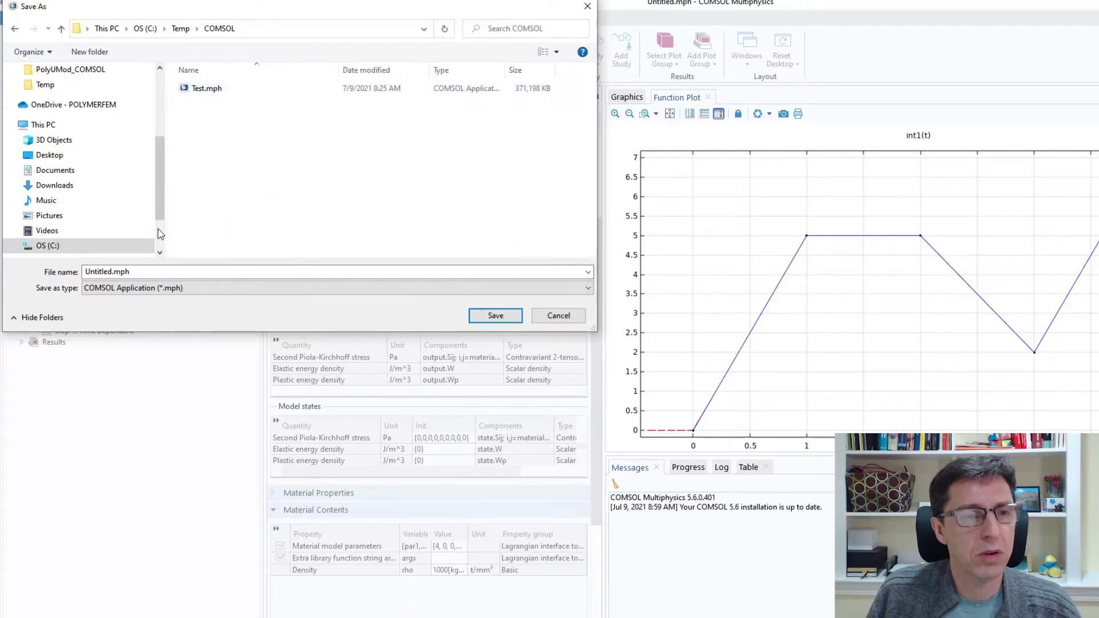
{"action": "left_click", "coordinate": [139, 271]}
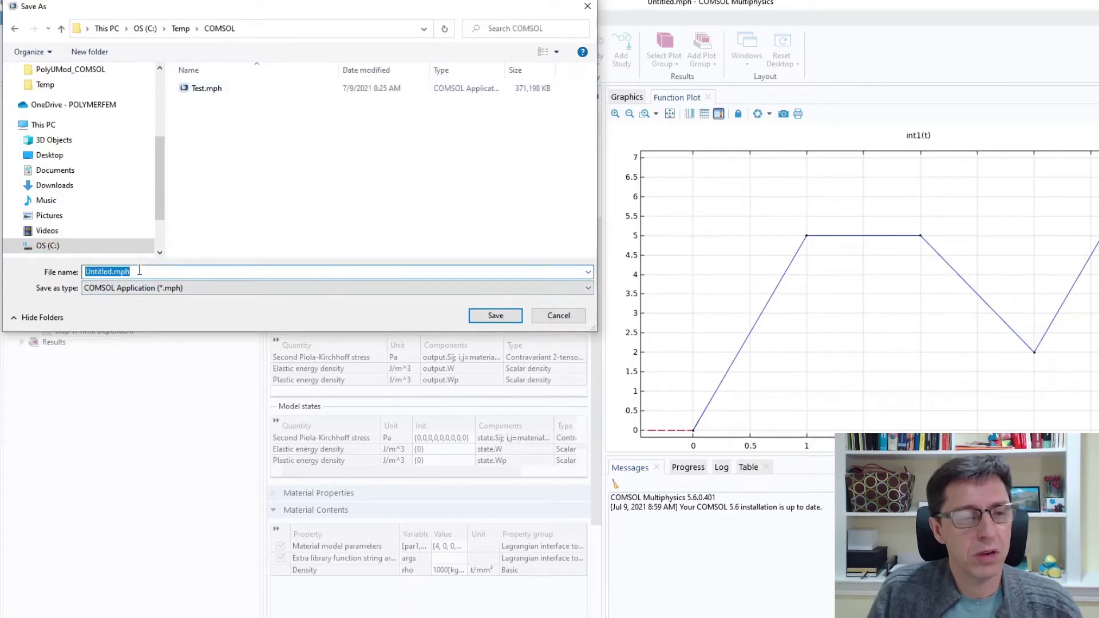
{"action": "type", "text": "tension"}
{"action": "key", "text": "Return"}
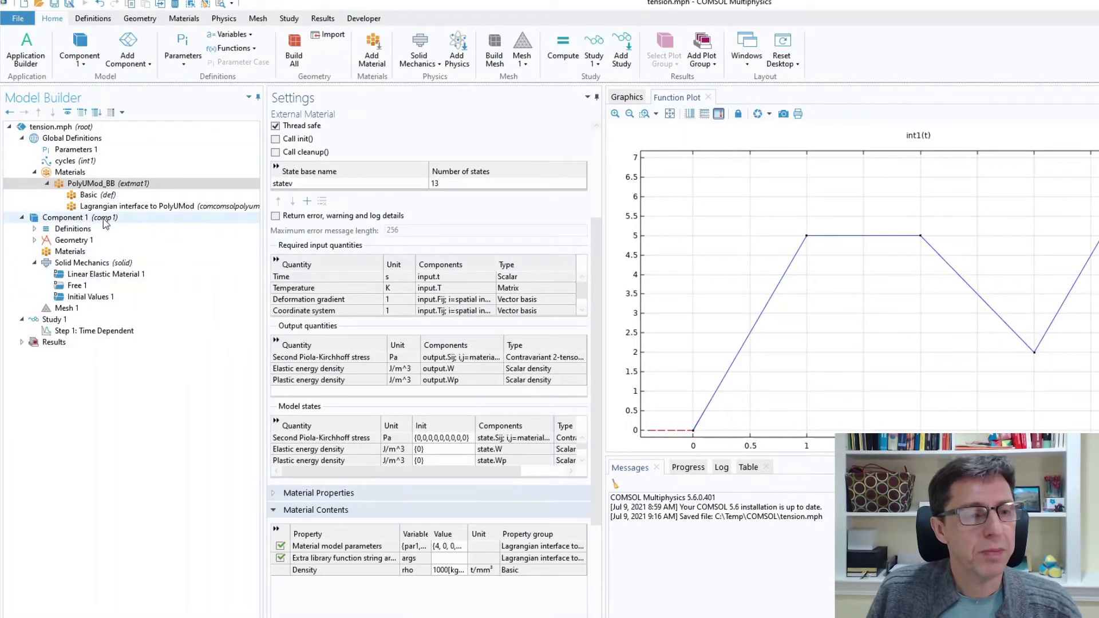
Step: Add an Import feature to Geometry 1, load ASTM D638-10 Type V.STL from C:\Temp\COMSOL, and build it
{"action": "left_click", "coordinate": [73, 241]}
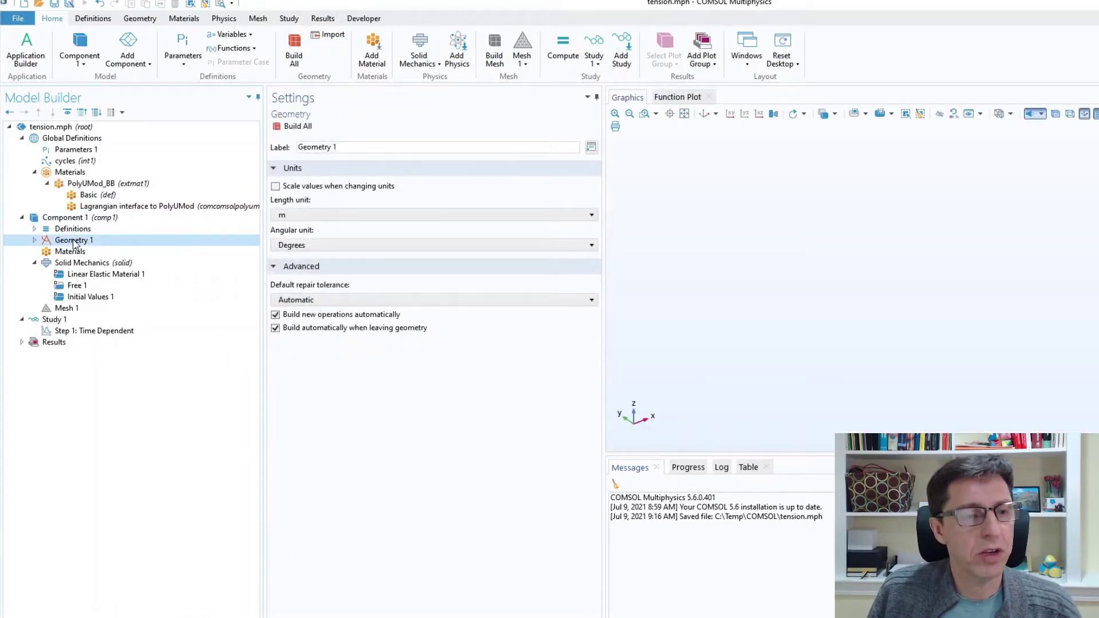
{"action": "right_click", "coordinate": [74, 243]}
{"action": "key", "text": "Escape"}
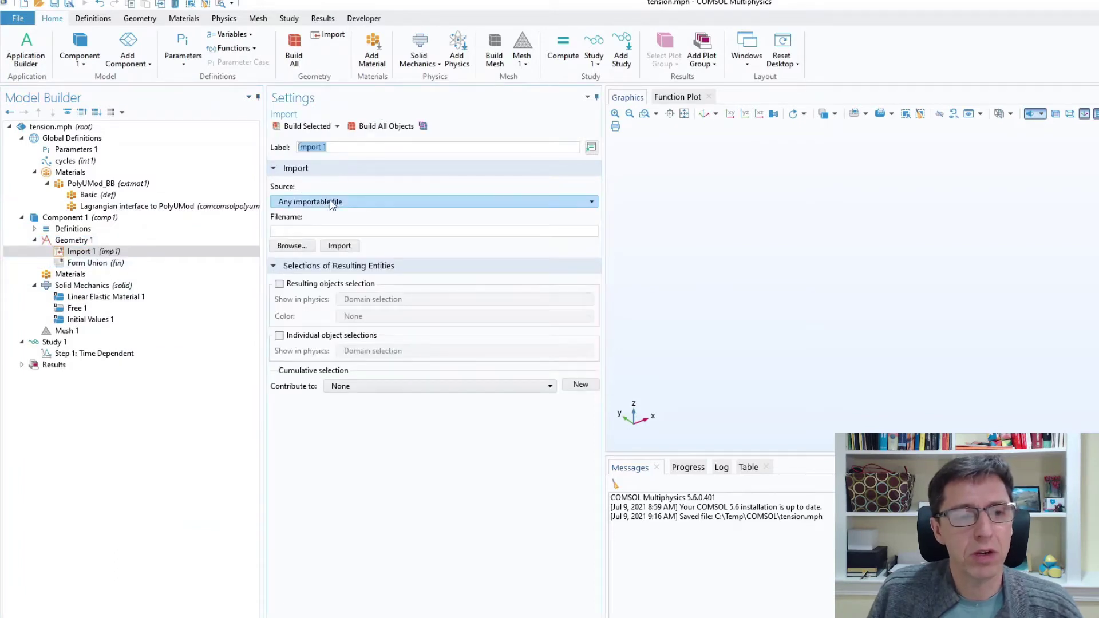
{"action": "left_click", "coordinate": [290, 247]}
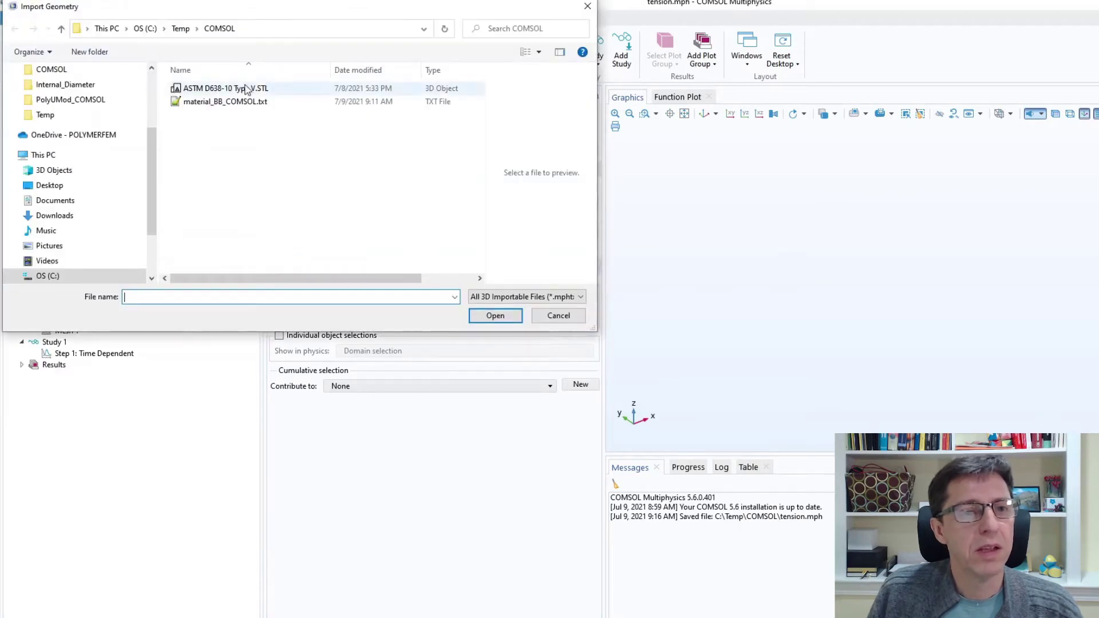
{"action": "left_click", "coordinate": [246, 90]}
{"action": "left_click", "coordinate": [495, 316]}
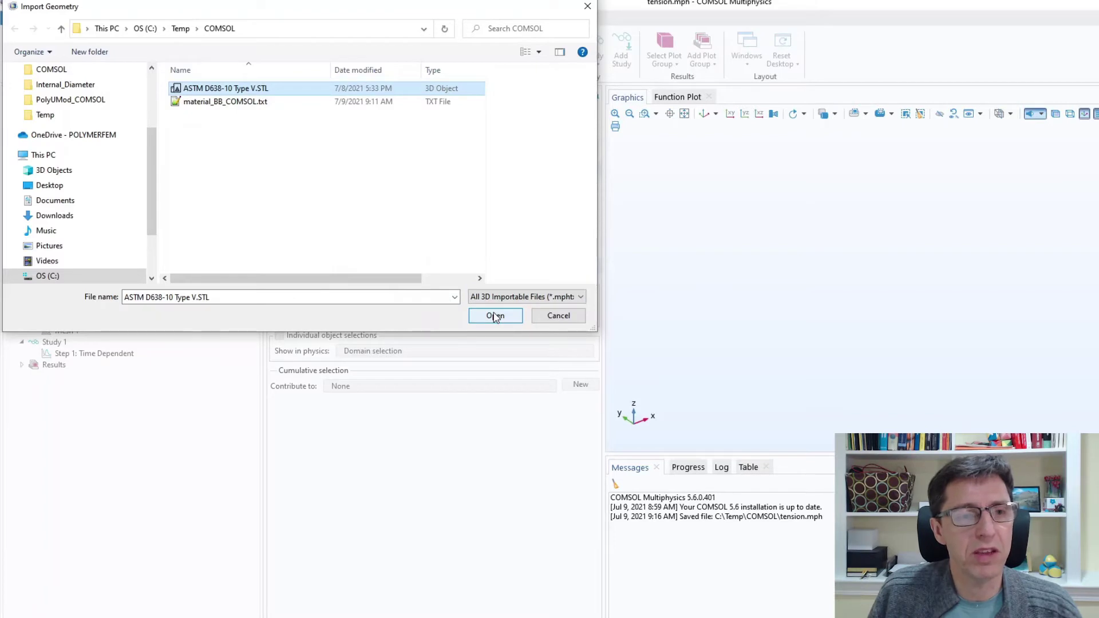
{"action": "left_click", "coordinate": [495, 316]}
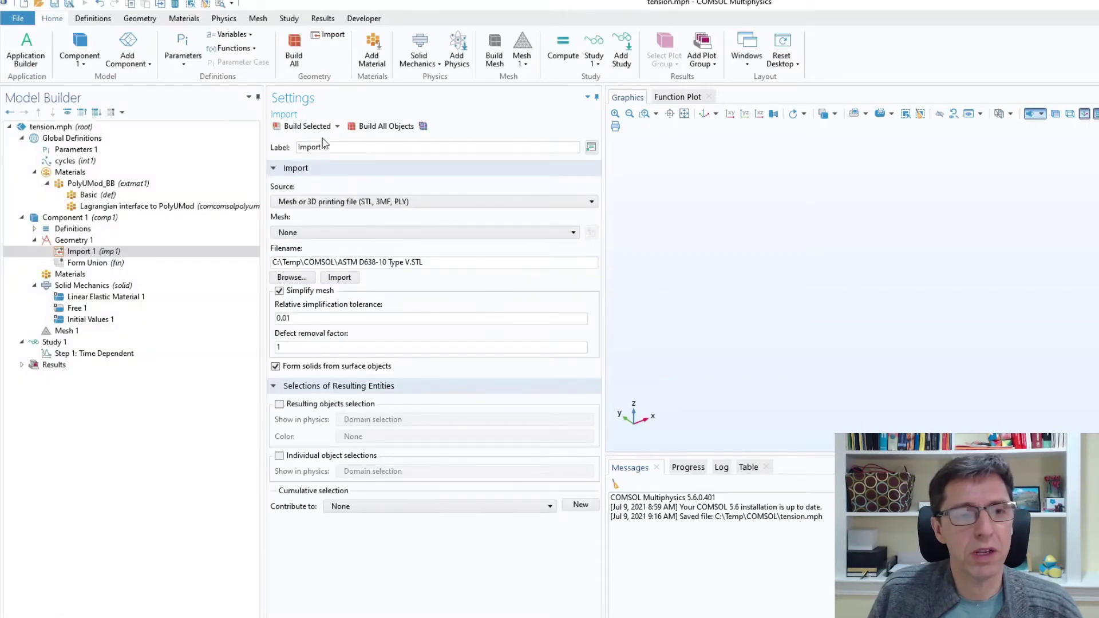
{"action": "left_click", "coordinate": [314, 131]}
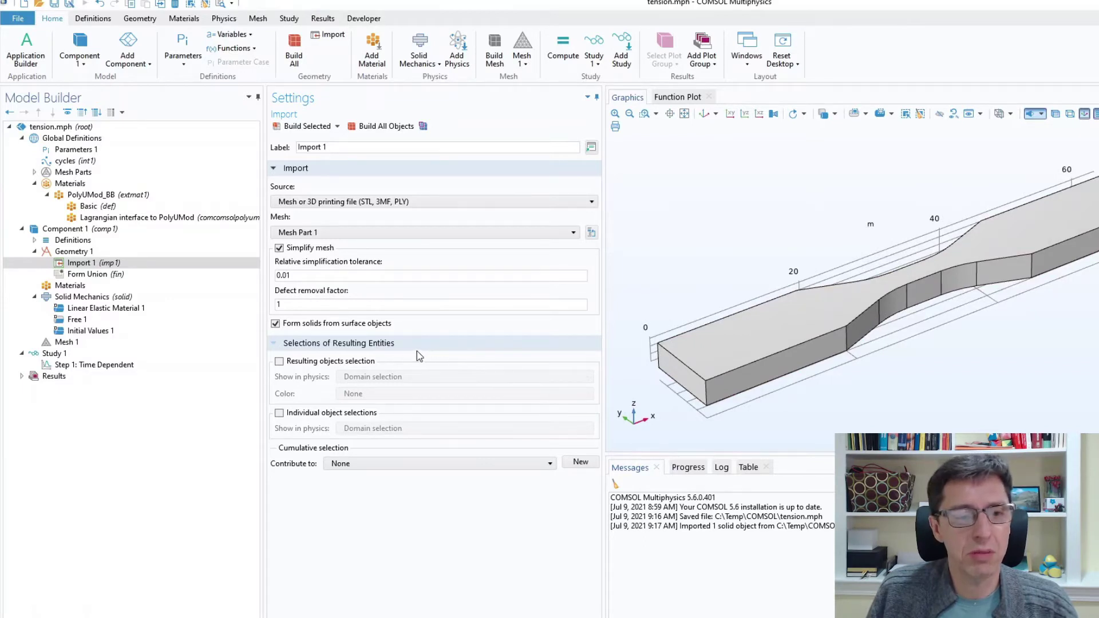
Step: Set the length unit of Geometry 1 to mm and build the whole geometry
{"action": "left_click", "coordinate": [75, 252]}
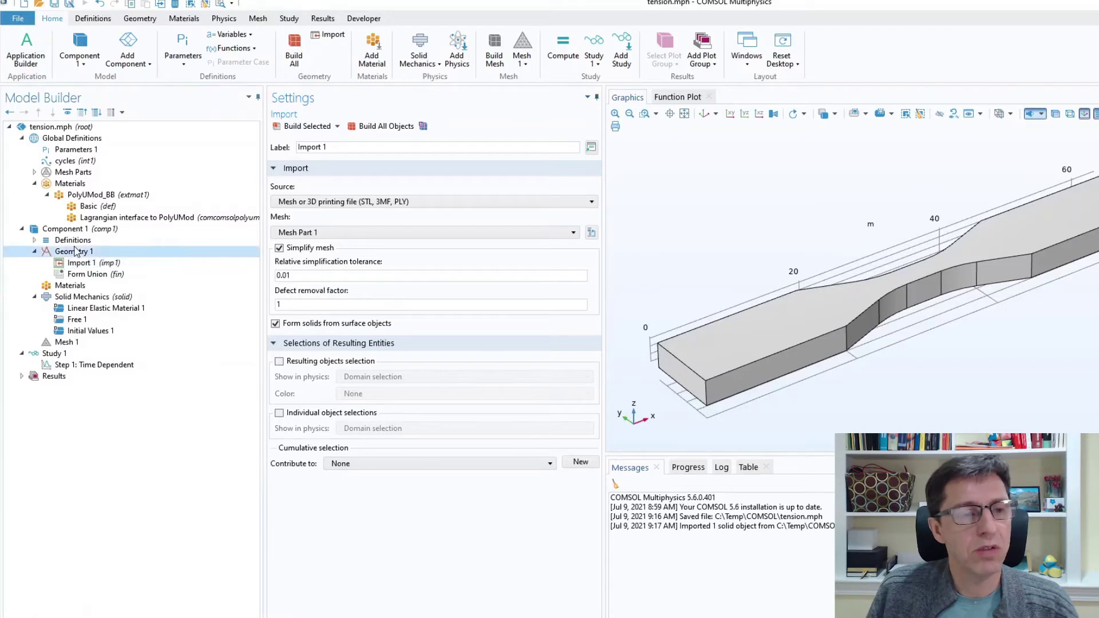
{"action": "left_click", "coordinate": [310, 214]}
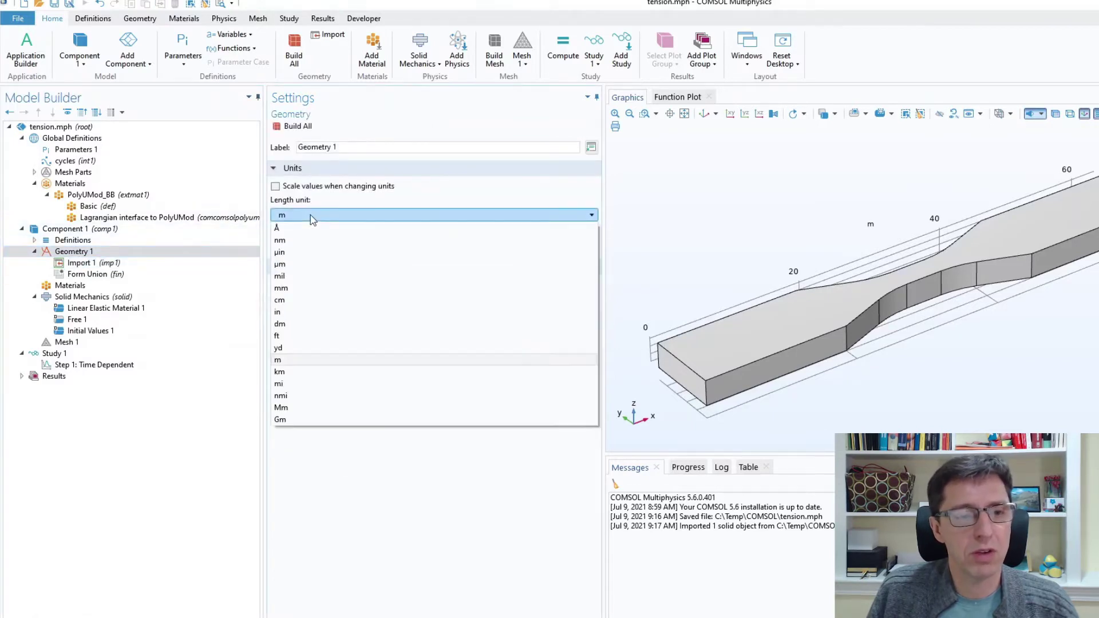
{"action": "left_click", "coordinate": [287, 291]}
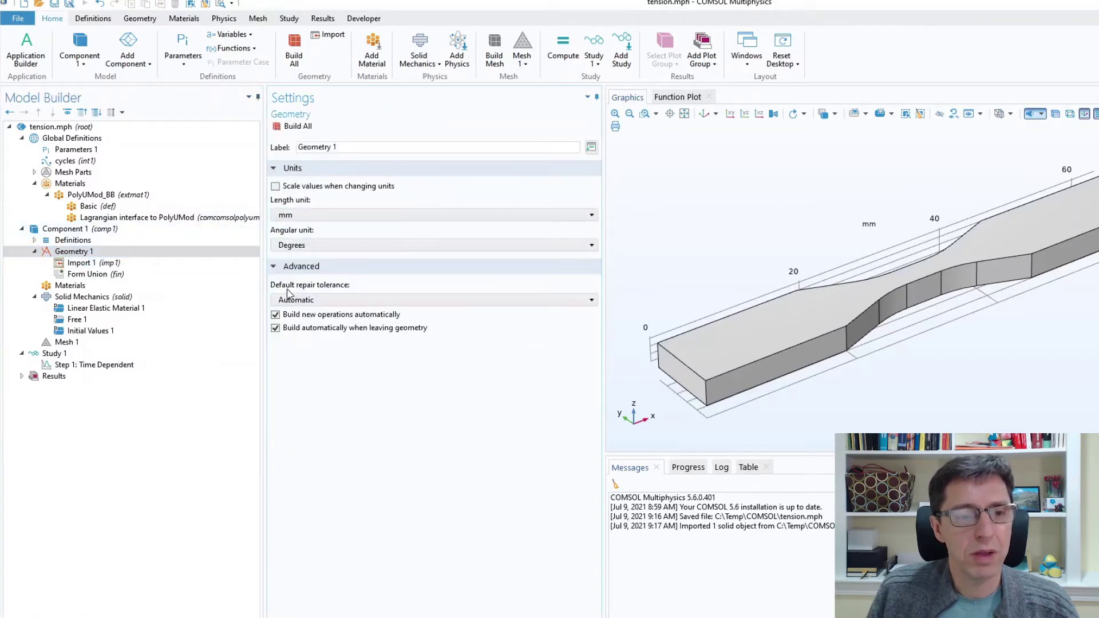
{"action": "left_click", "coordinate": [293, 126]}
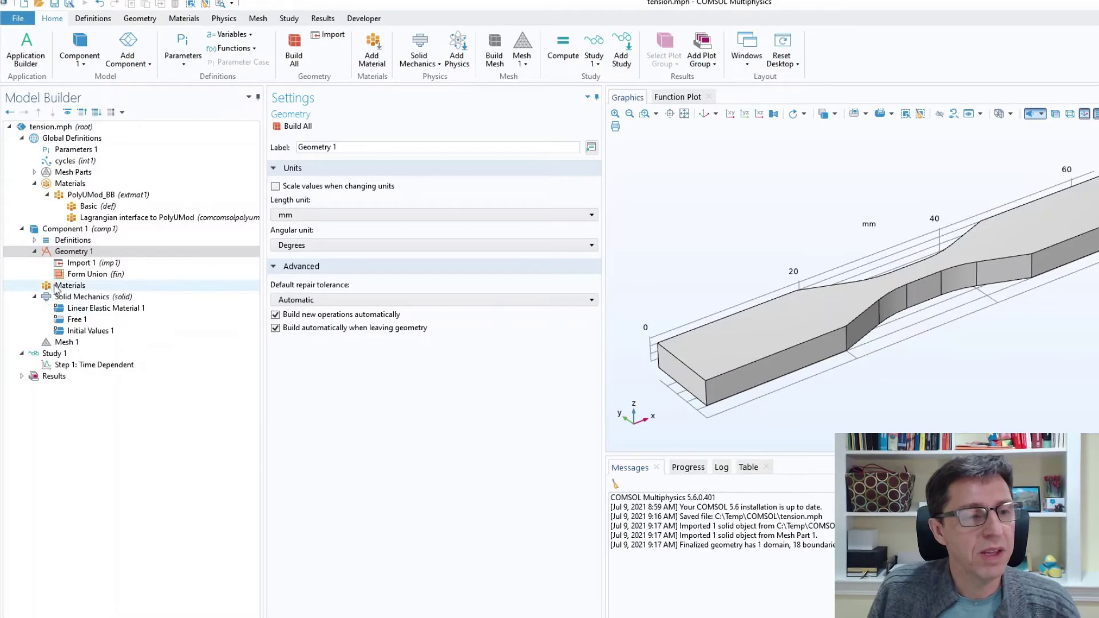
Step: Set the structural transient behavior of Solid Mechanics to Quasistatic and show its discretization settings
{"action": "left_click", "coordinate": [71, 298]}
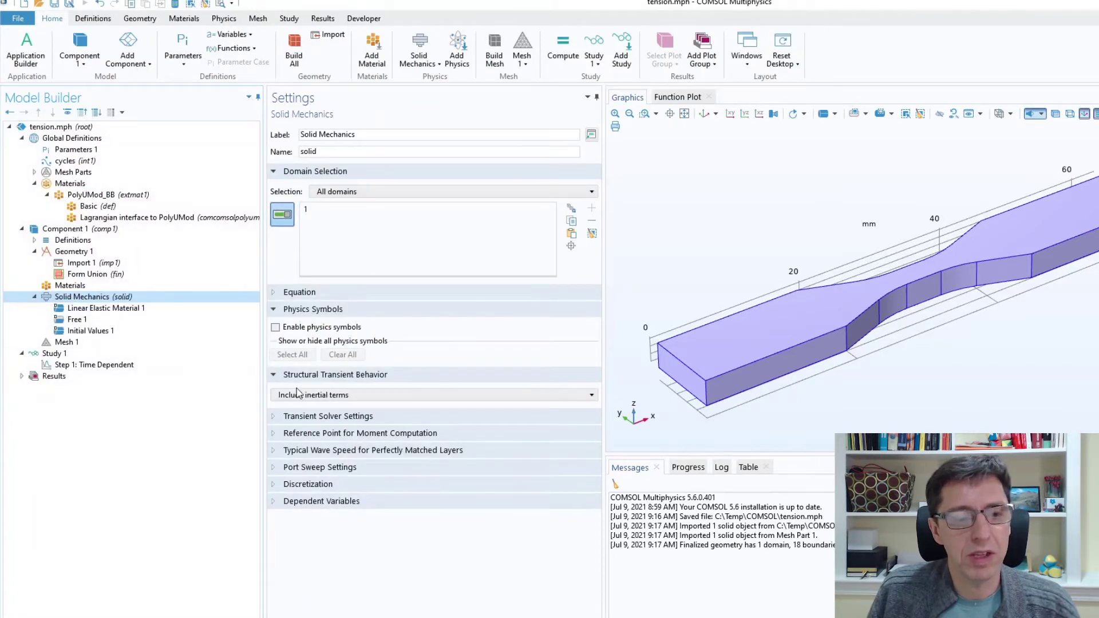
{"action": "left_click", "coordinate": [358, 399]}
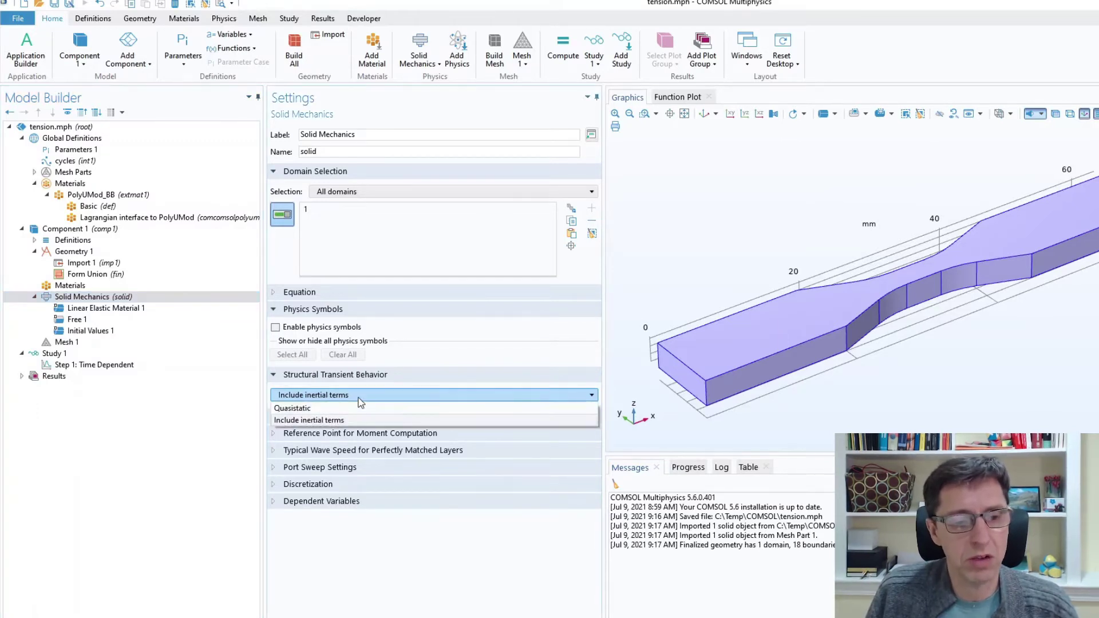
{"action": "left_click", "coordinate": [326, 408]}
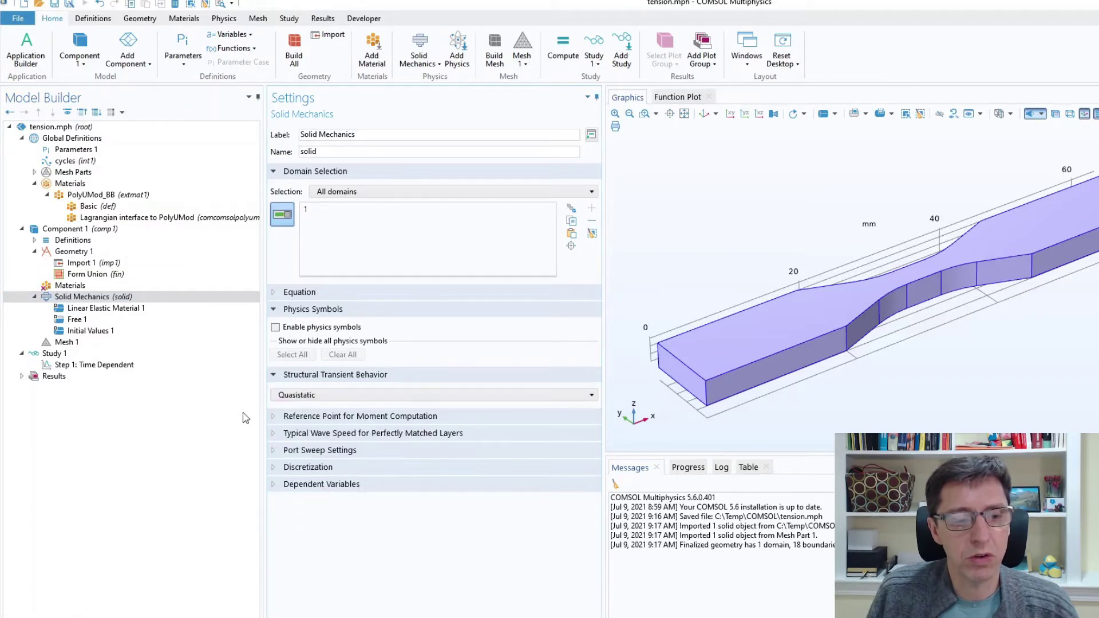
{"action": "left_click", "coordinate": [274, 468]}
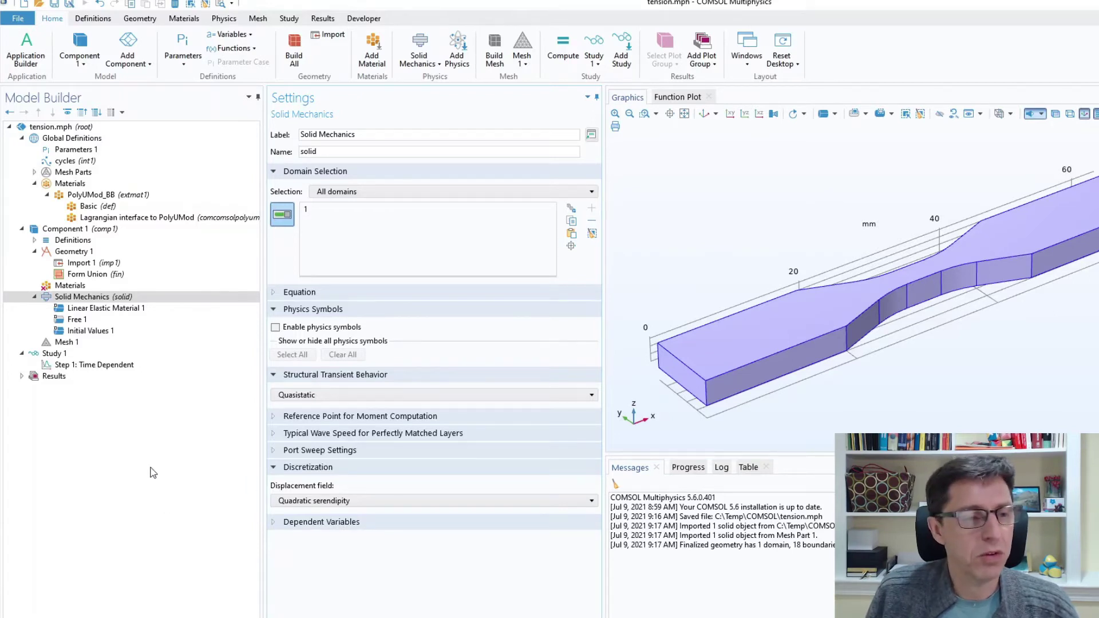
Step: Add an External Stress-Strain Relation material model to Solid Mechanics and choose PolyUMod_BB as its external material
{"action": "left_click", "coordinate": [86, 297]}
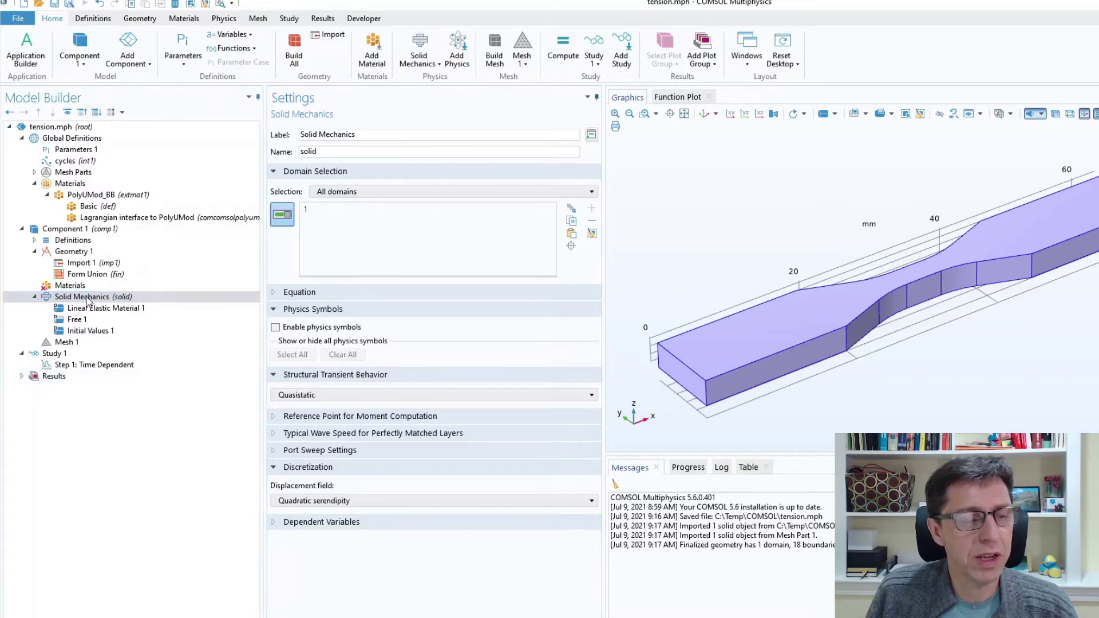
{"action": "right_click", "coordinate": [86, 298]}
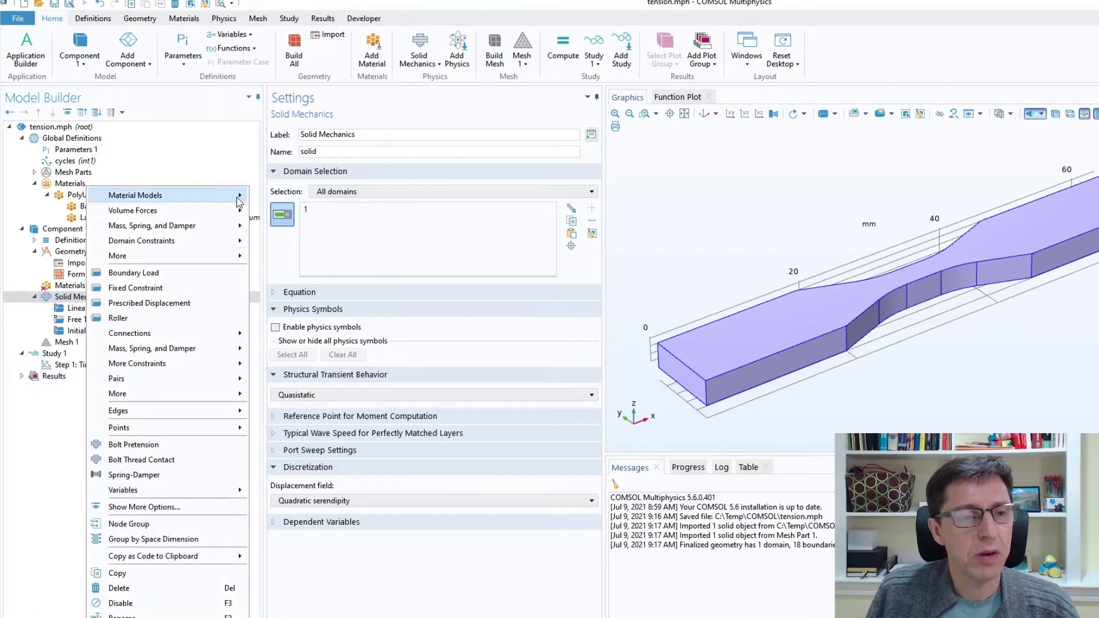
{"action": "mouse_move", "coordinate": [239, 200]}
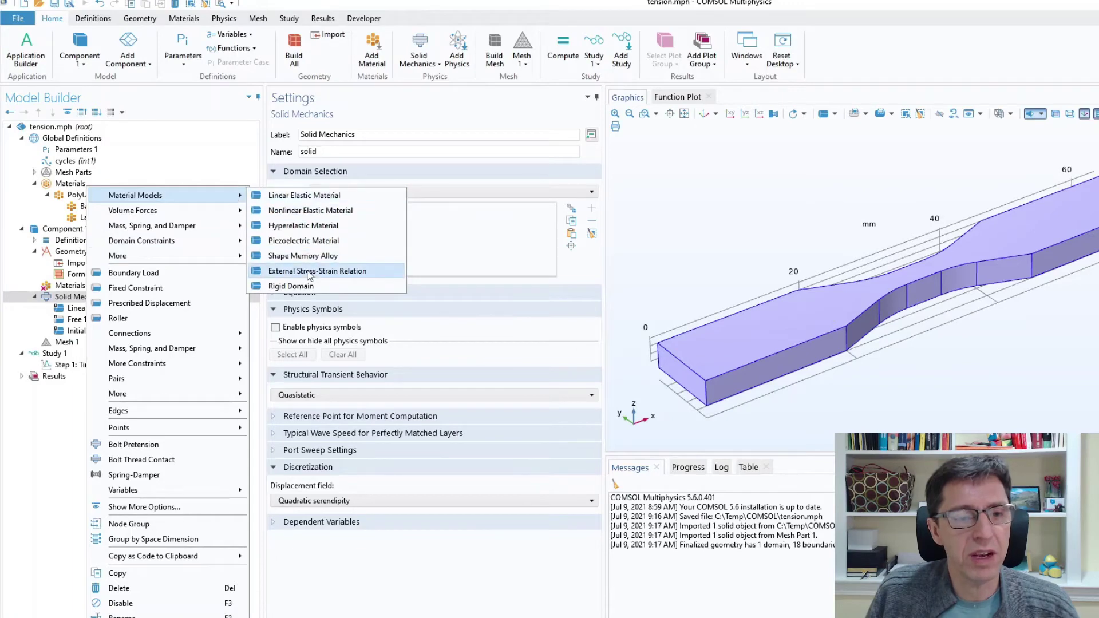
{"action": "key", "text": "Escape"}
{"action": "key", "text": "Escape"}
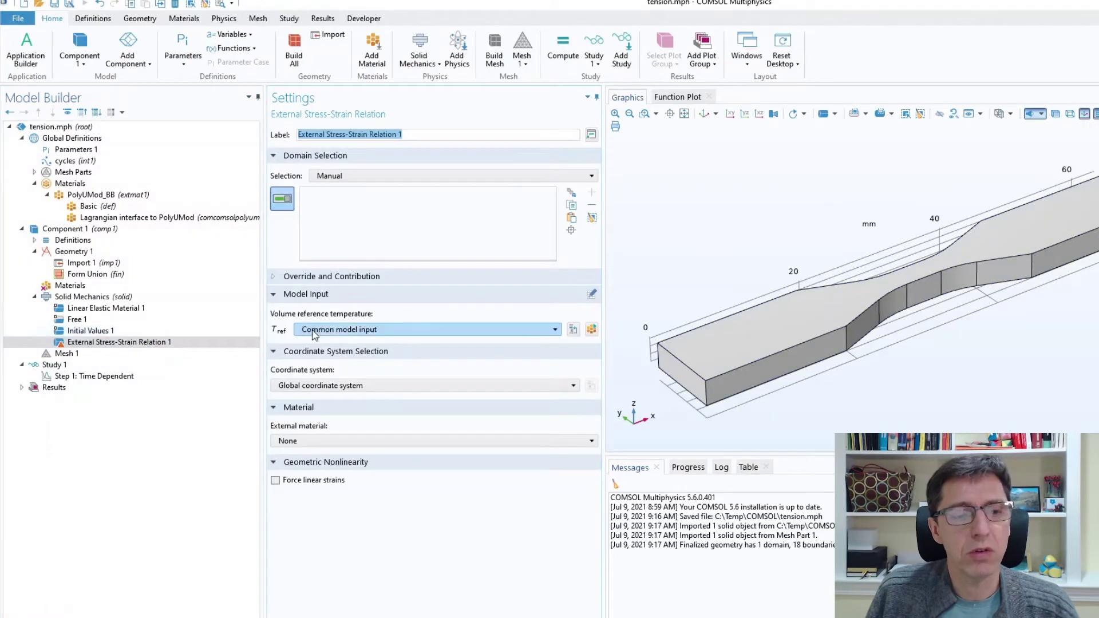
{"action": "left_click", "coordinate": [315, 442]}
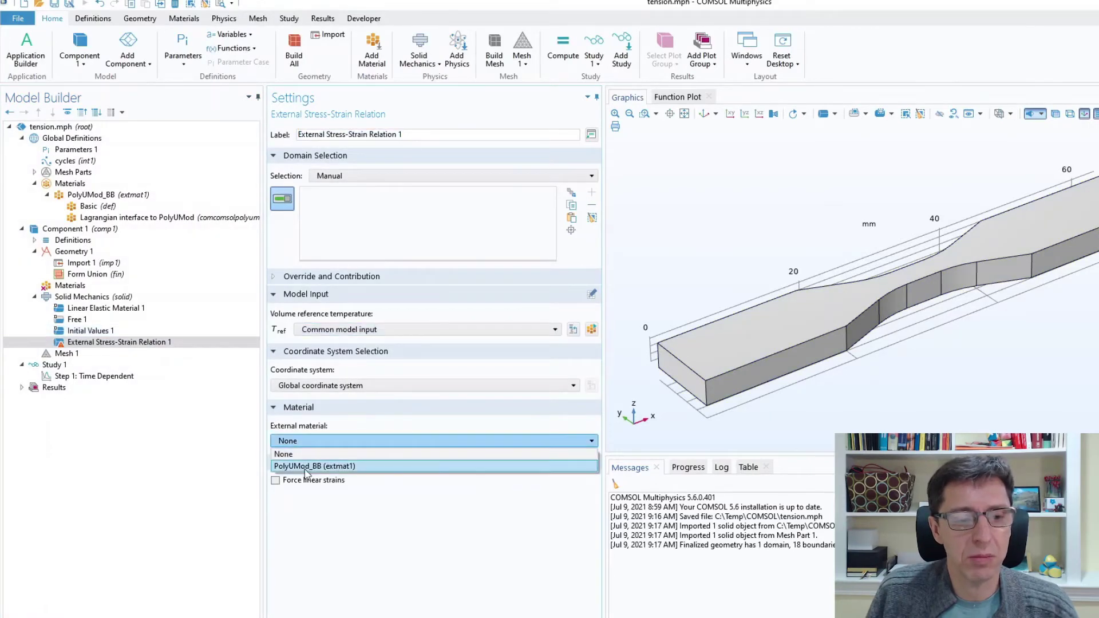
{"action": "left_click", "coordinate": [309, 466]}
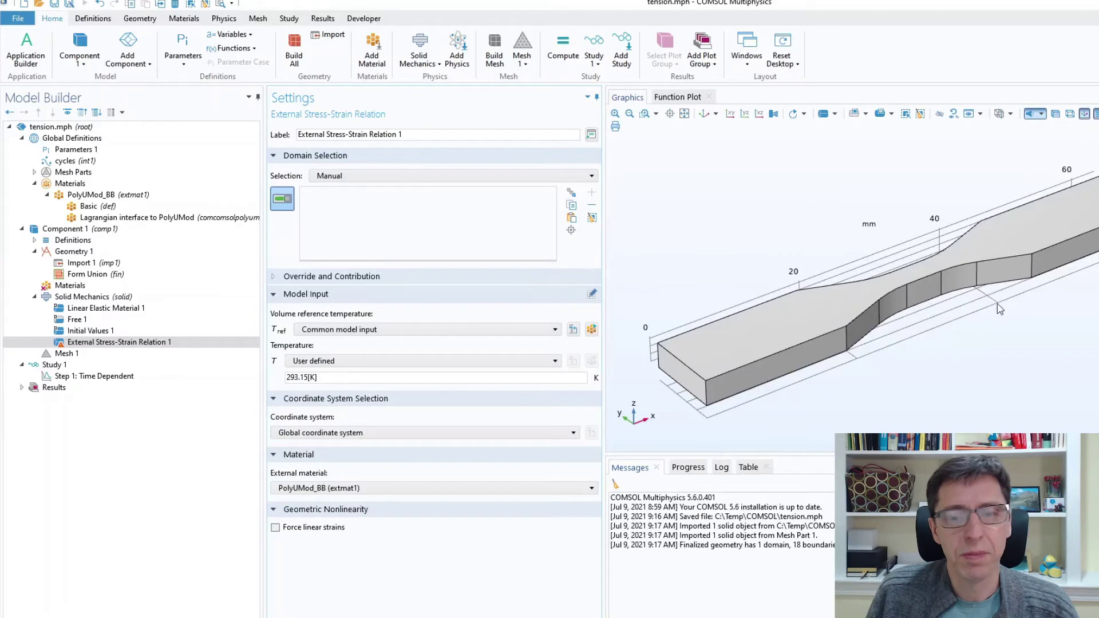
Step: Assign the specimen domain to External Stress-Strain Relation 1, lock the selection, and save the model
{"action": "left_click", "coordinate": [832, 307]}
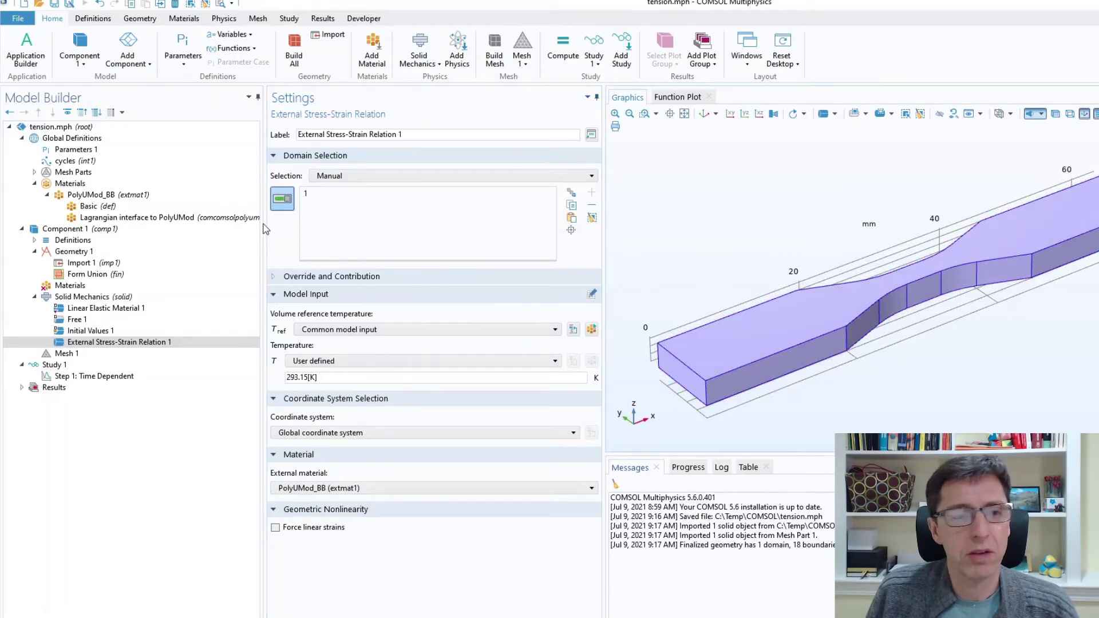
{"action": "left_click", "coordinate": [282, 199]}
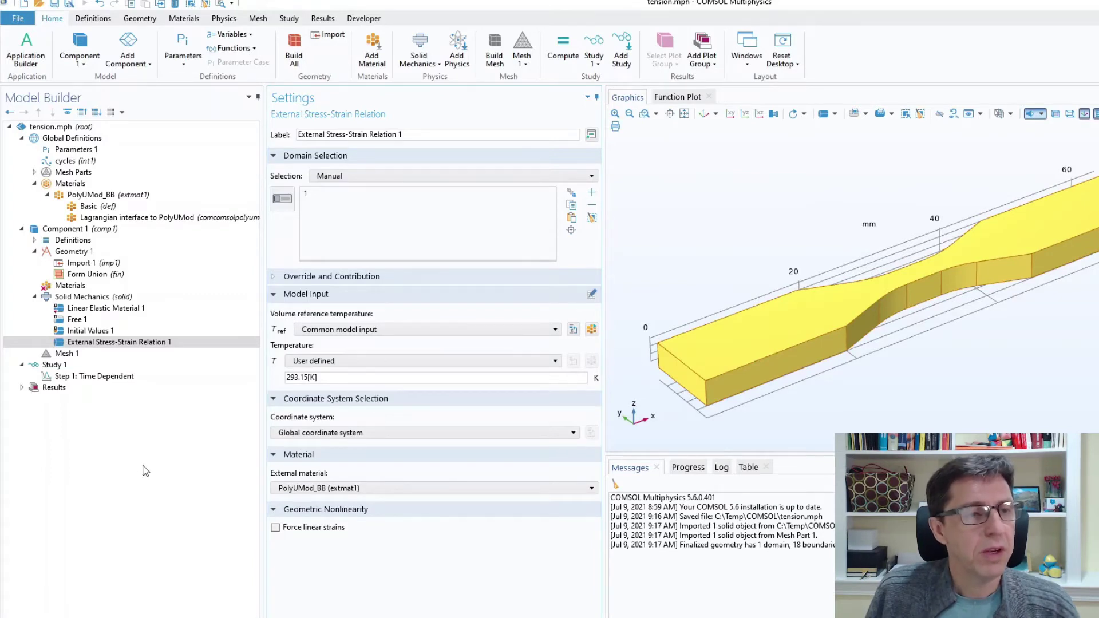
{"action": "left_click", "coordinate": [55, 4]}
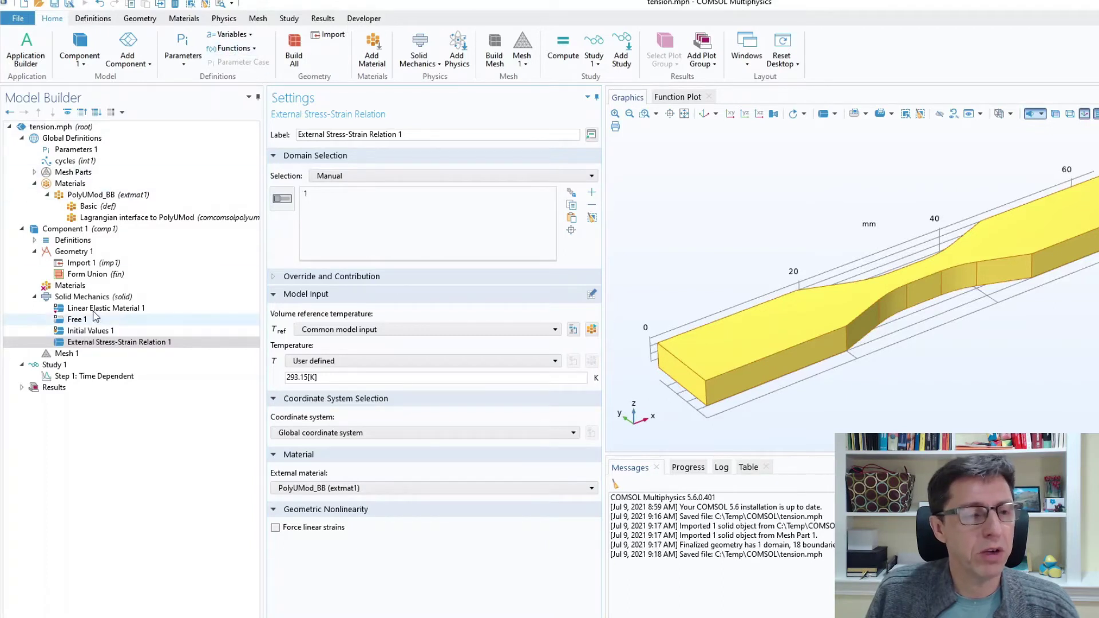
Step: Add a Fixed Constraint to Solid Mechanics on the specimen's end face at x = 0 and lock its selection
{"action": "left_click", "coordinate": [68, 298]}
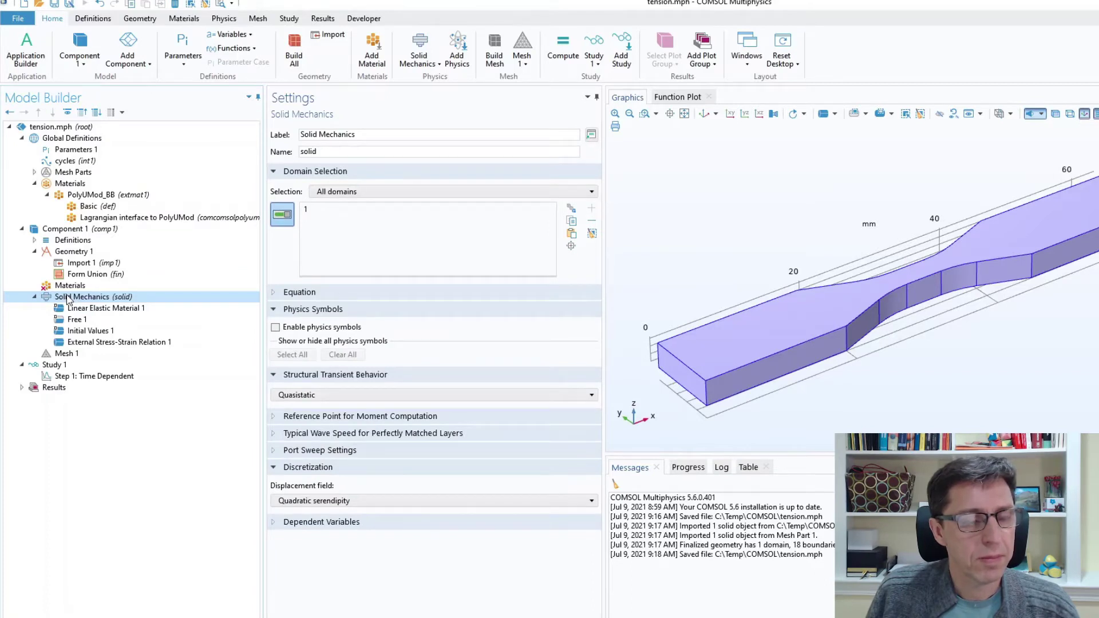
{"action": "right_click", "coordinate": [68, 298]}
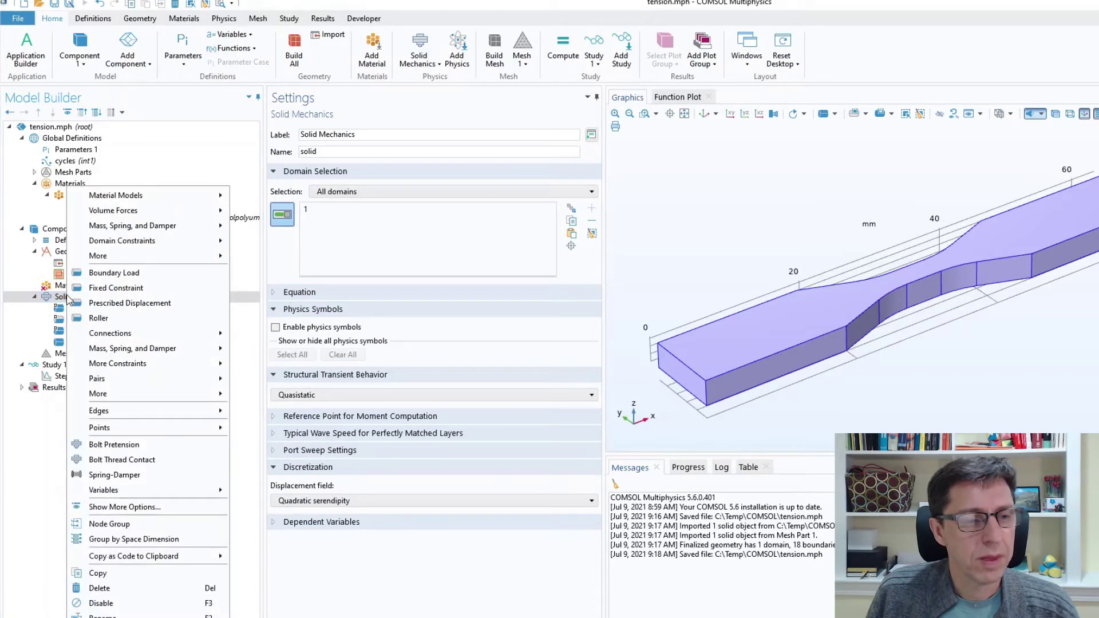
{"action": "left_click", "coordinate": [106, 289]}
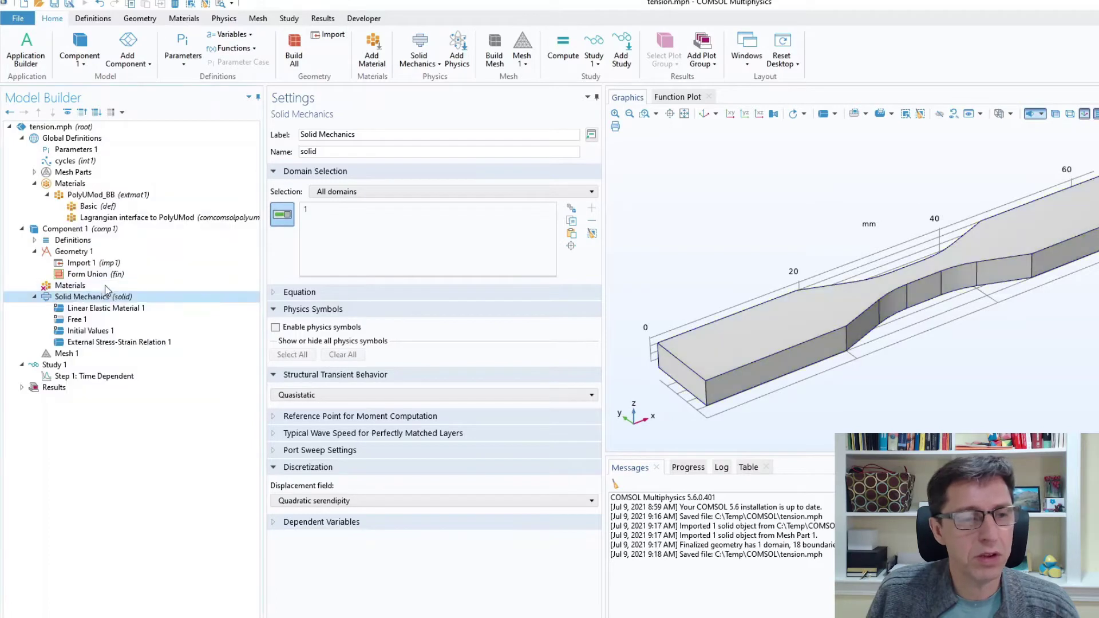
{"action": "left_click", "coordinate": [682, 383]}
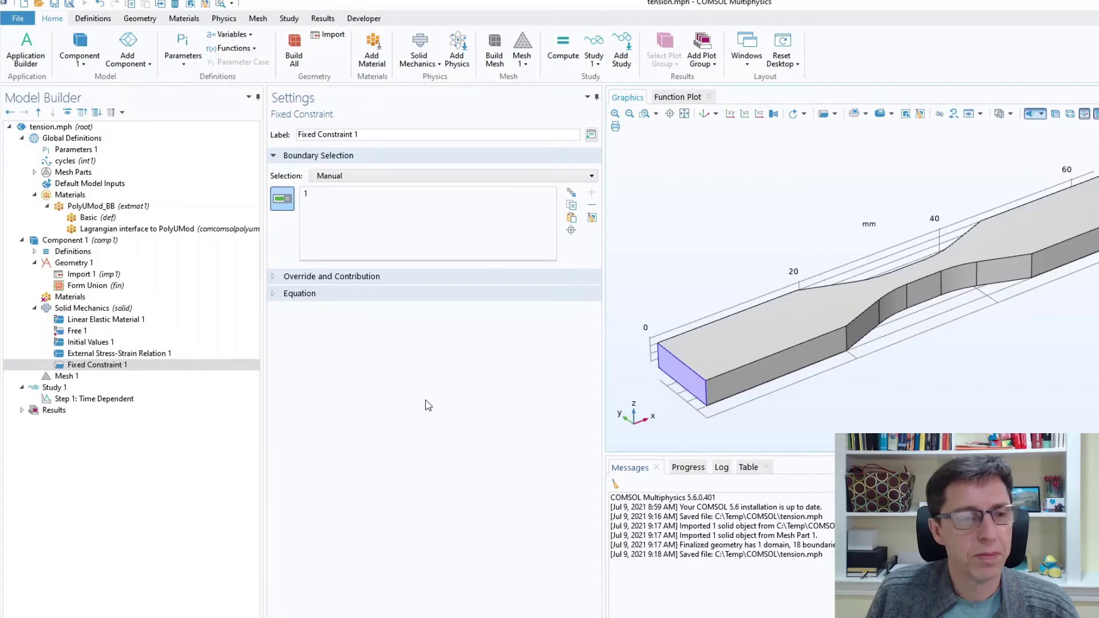
{"action": "left_click", "coordinate": [290, 199]}
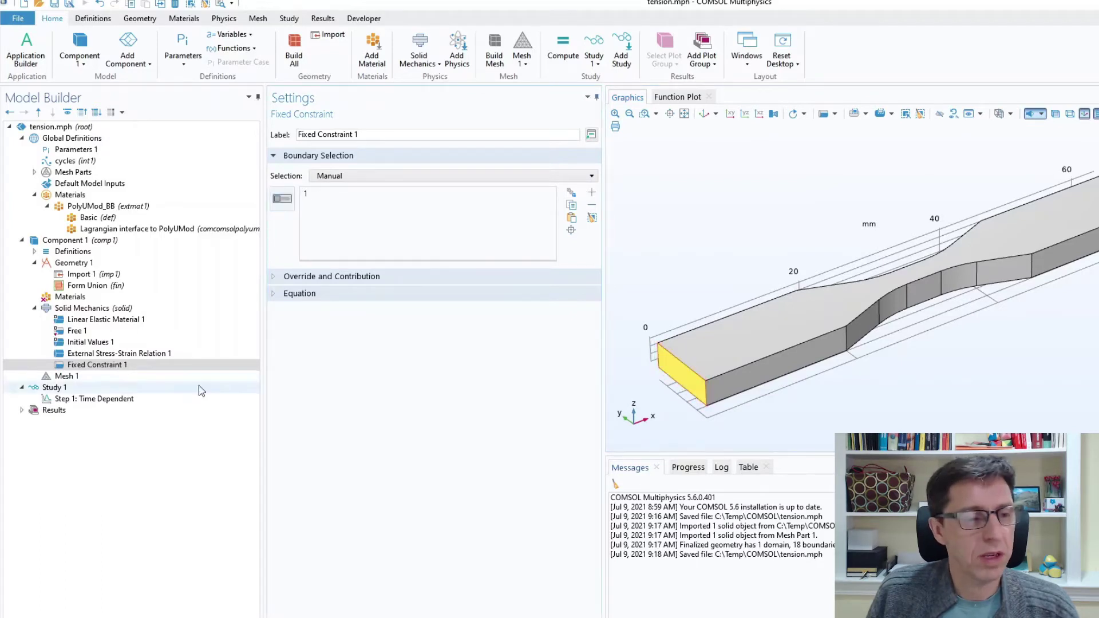
Step: Rename the Fixed Constraint 1 node as Fix Left
{"action": "left_click", "coordinate": [102, 367]}
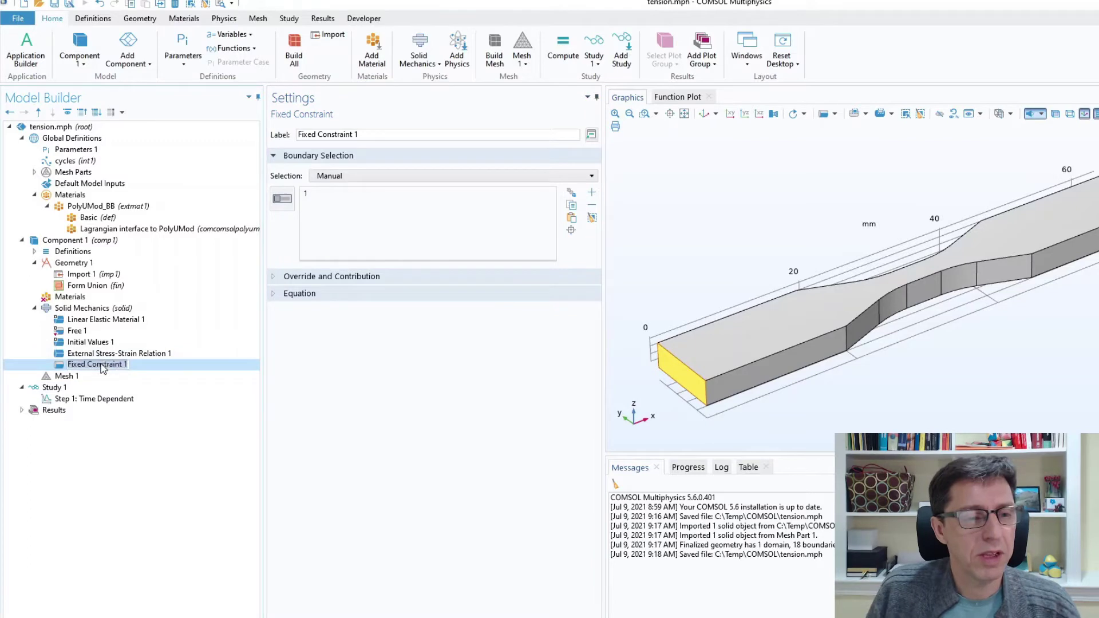
{"action": "key", "text": "F2"}
{"action": "type", "text": "Fix Left"}
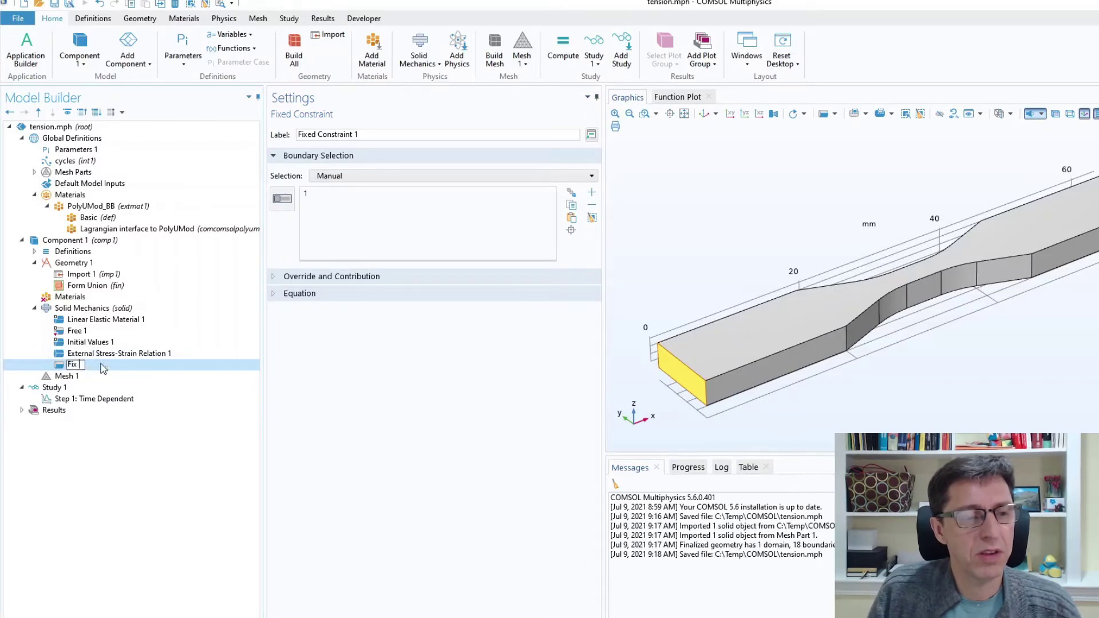
{"action": "key", "text": "Return"}
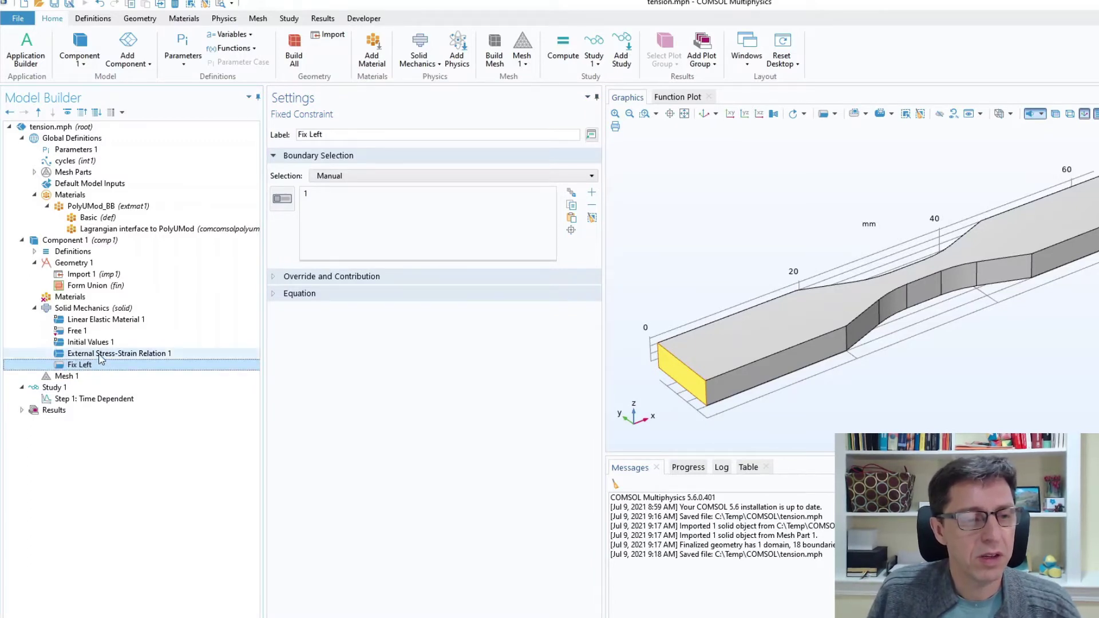
Step: Rename the External Stress-Strain Relation 1 node as BB Model
{"action": "left_click", "coordinate": [100, 356]}
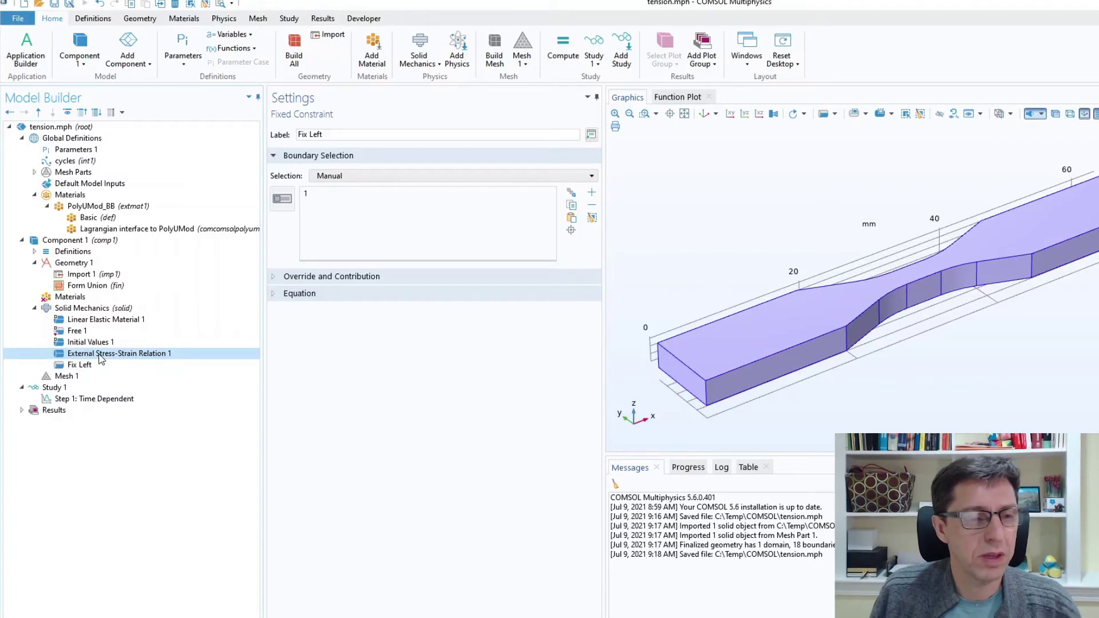
{"action": "left_click", "coordinate": [101, 355]}
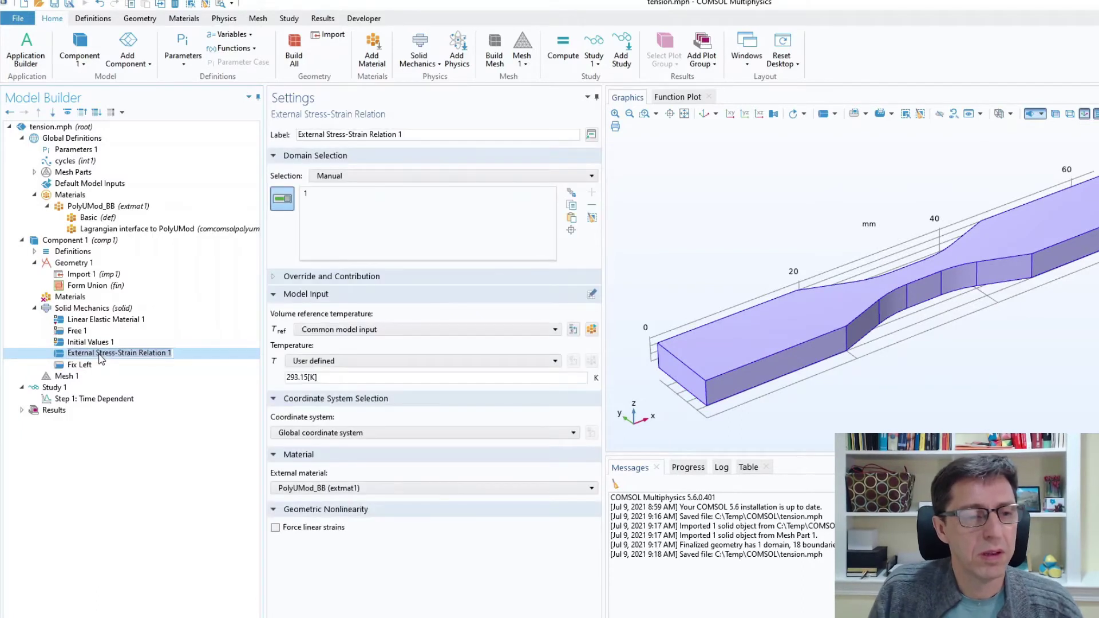
{"action": "key", "text": "F2"}
{"action": "type", "text": "BB Model"}
{"action": "key", "text": "Return"}
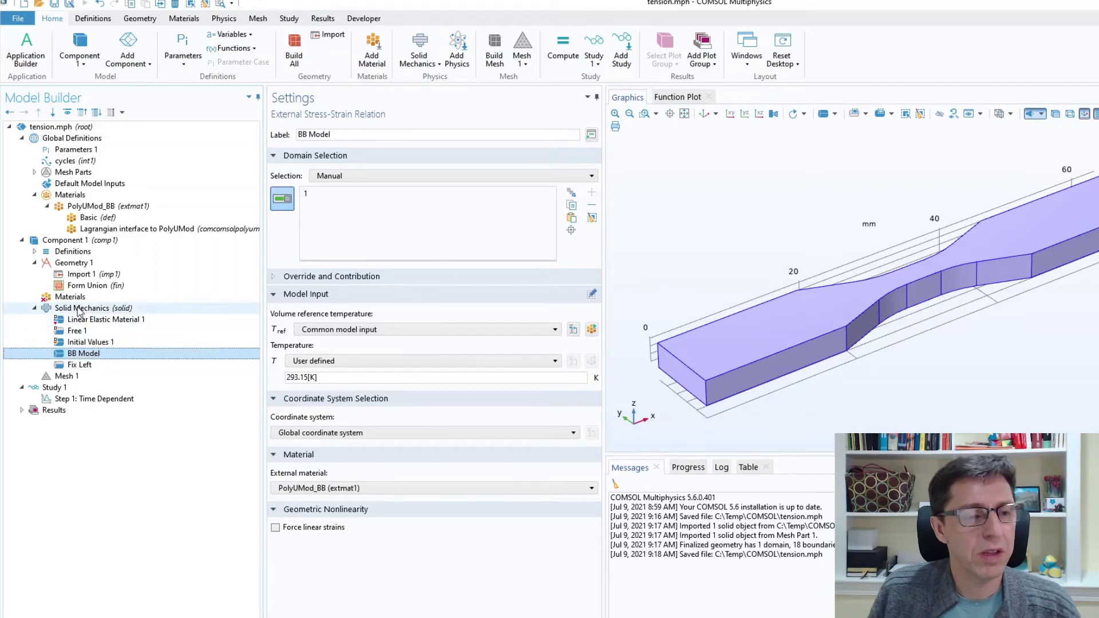
Step: Add a Prescribed Displacement to Solid Mechanics on boundary 18, the end face opposite the fixed one, and lock its selection
{"action": "left_click", "coordinate": [80, 308]}
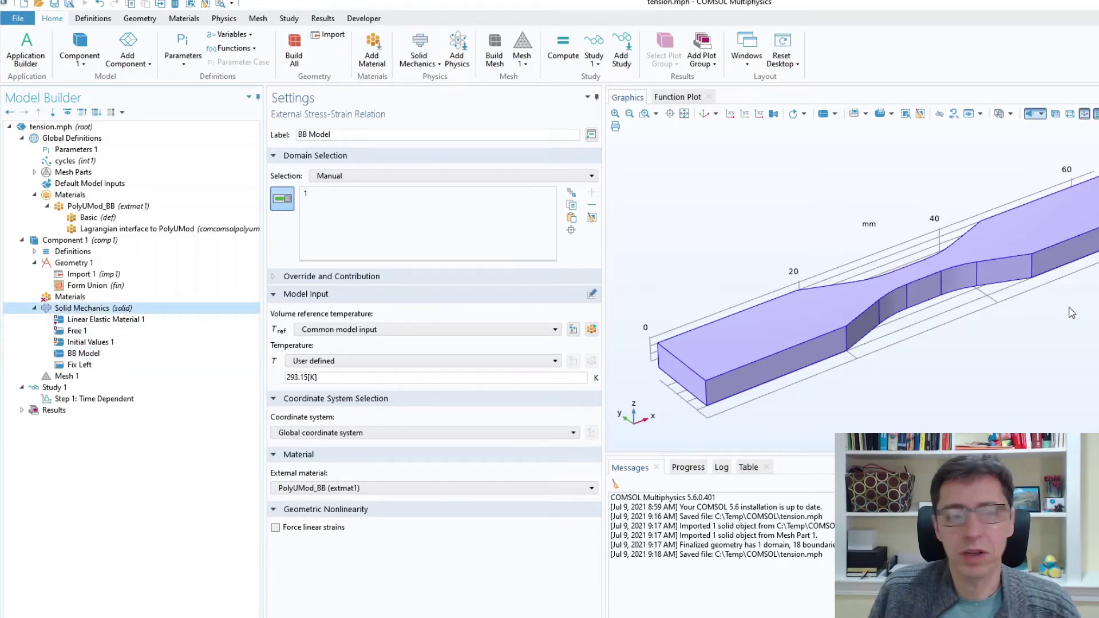
{"action": "left_click_drag", "start_coordinate": [1056, 274], "coordinate": [977, 358]}
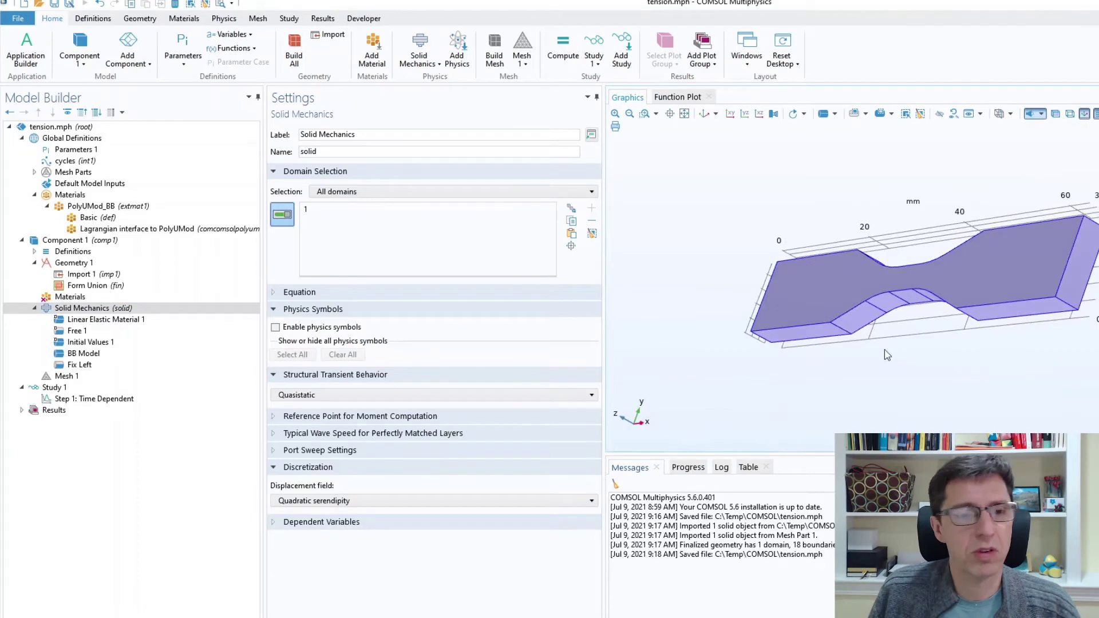
{"action": "right_click", "coordinate": [69, 312]}
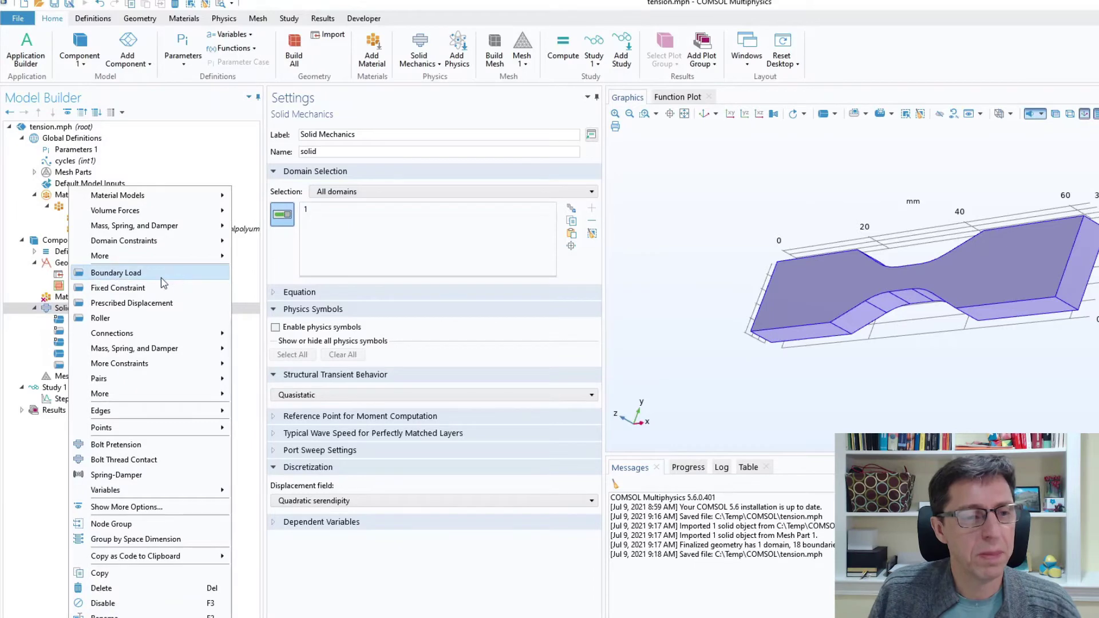
{"action": "left_click", "coordinate": [138, 304]}
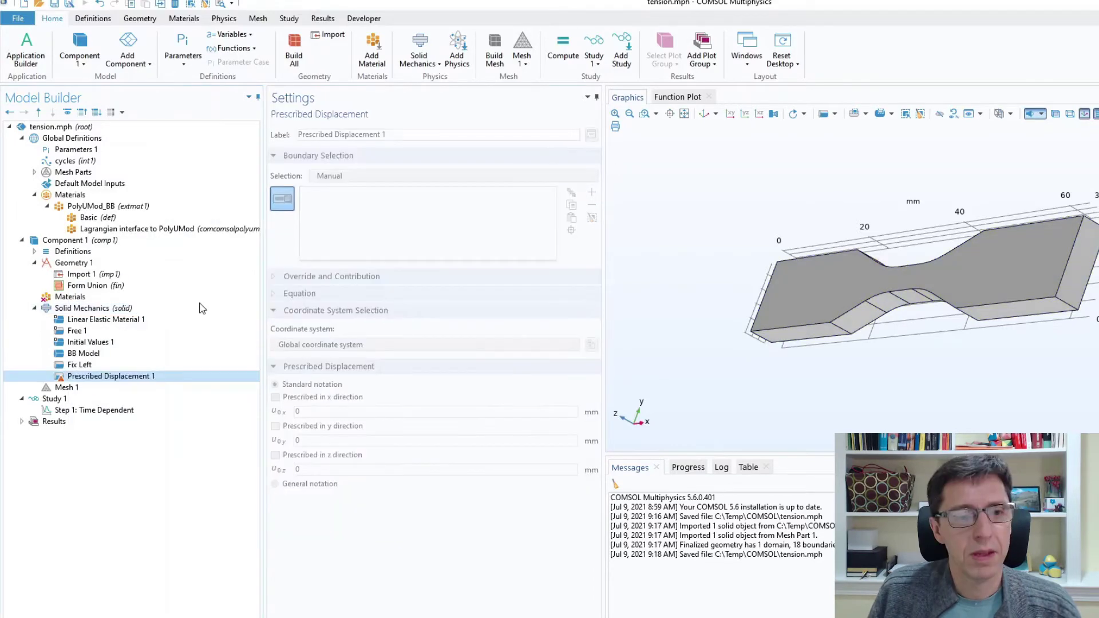
{"action": "left_click", "coordinate": [1088, 267]}
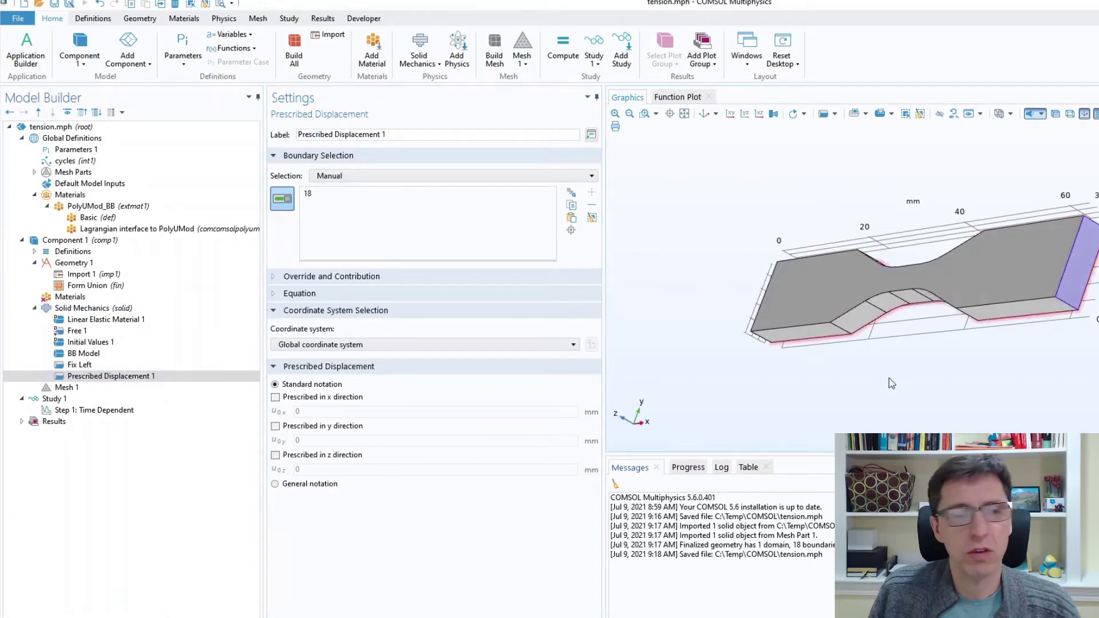
{"action": "left_click", "coordinate": [281, 201]}
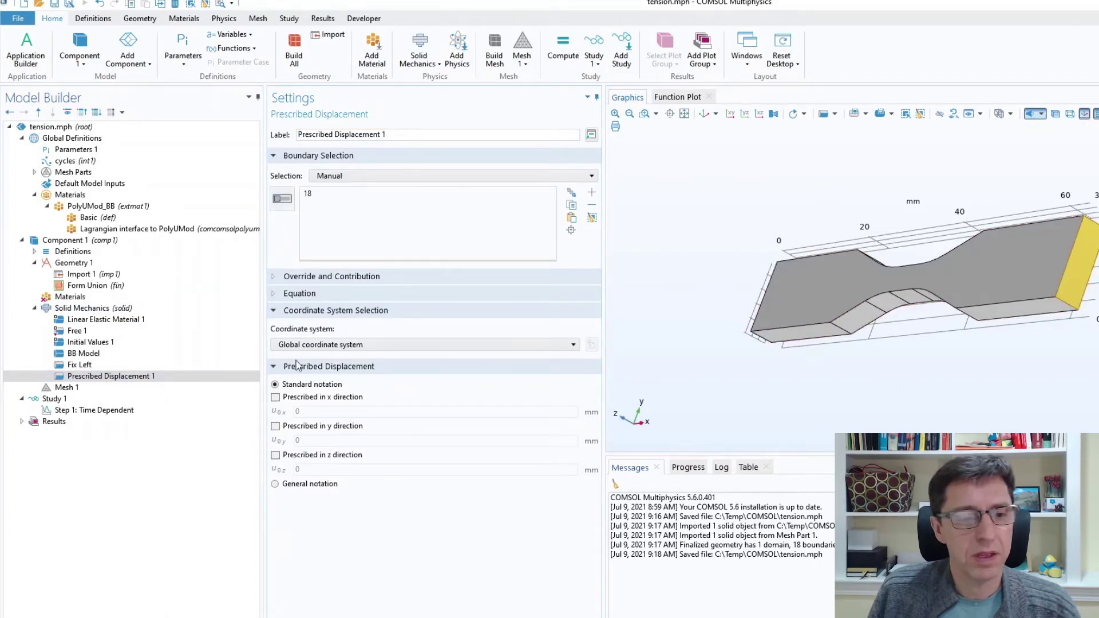
Step: Prescribe the displacement in the x, y and z directions and clear the x displacement value
{"action": "left_click", "coordinate": [275, 397]}
{"action": "left_click", "coordinate": [276, 427]}
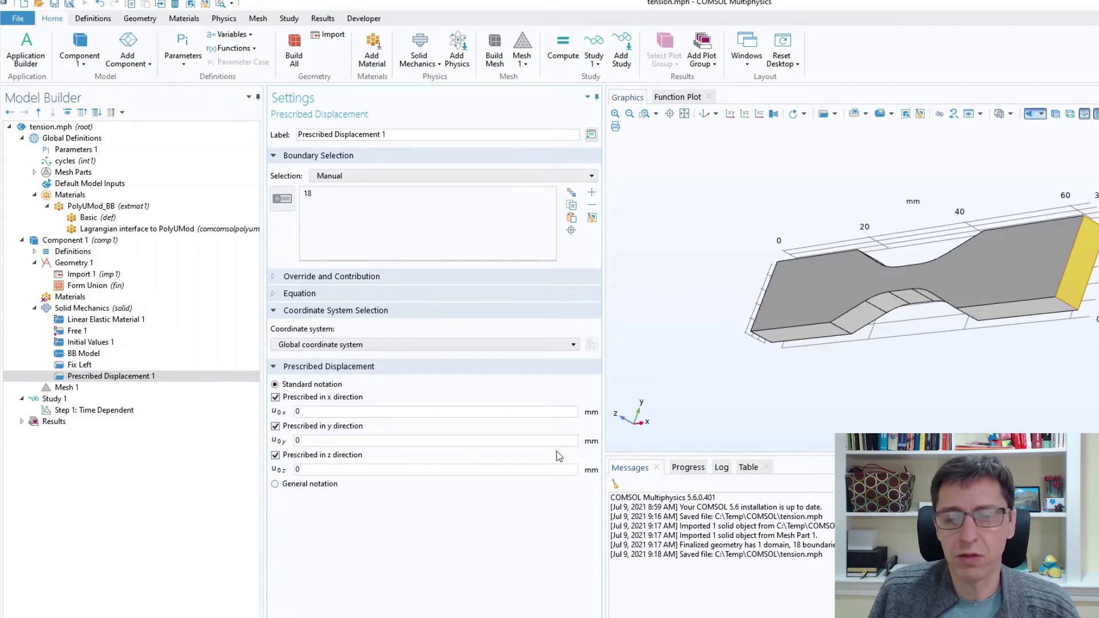
{"action": "left_click", "coordinate": [316, 411]}
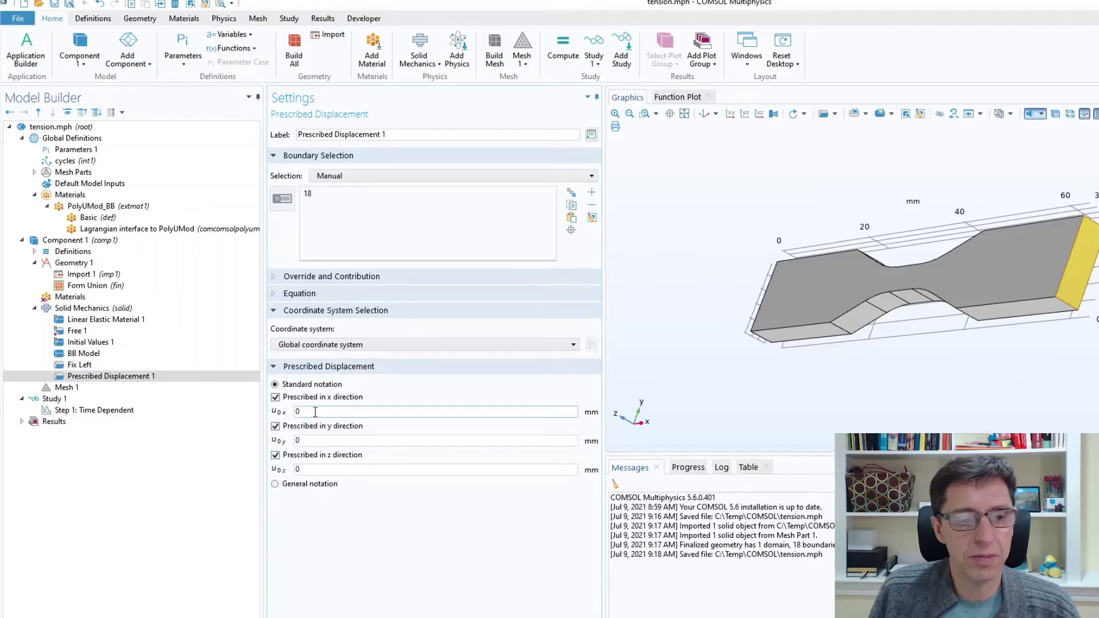
{"action": "key", "text": "BackSpace"}
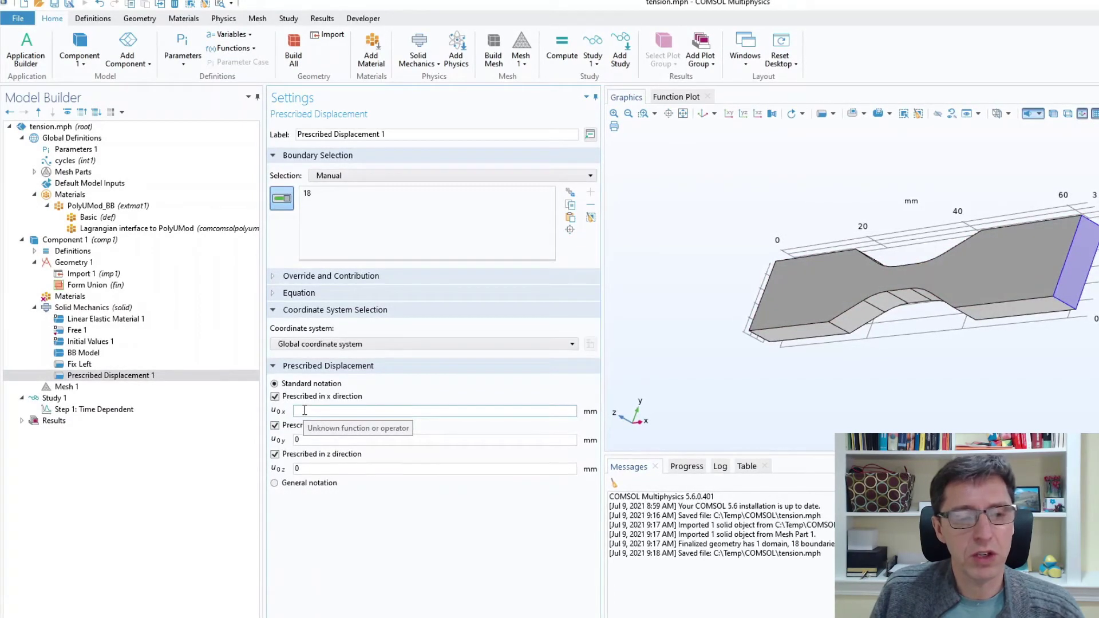
Step: Set the function name of the cycles interpolation function to cycles
{"action": "left_click", "coordinate": [71, 162]}
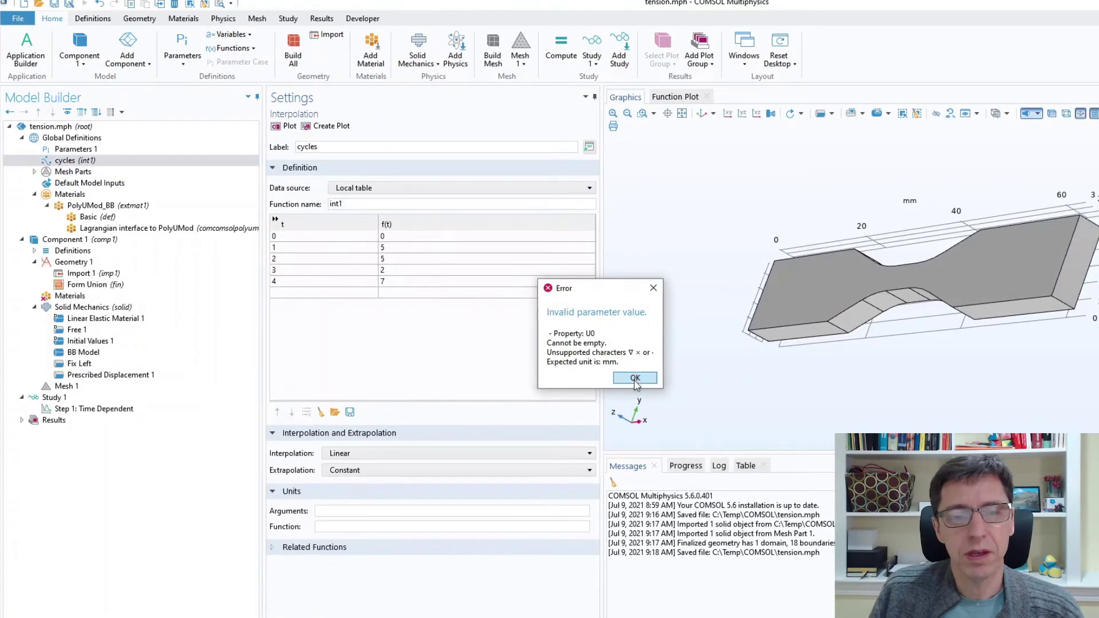
{"action": "left_click", "coordinate": [634, 379]}
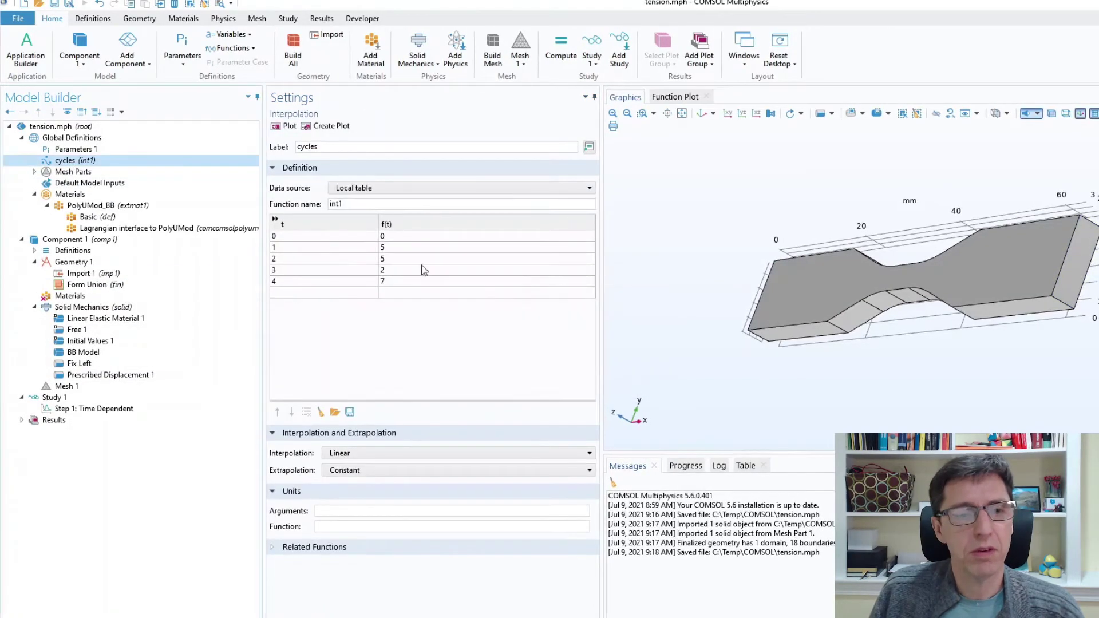
{"action": "double_click", "coordinate": [348, 205]}
{"action": "type", "text": "icycles"}
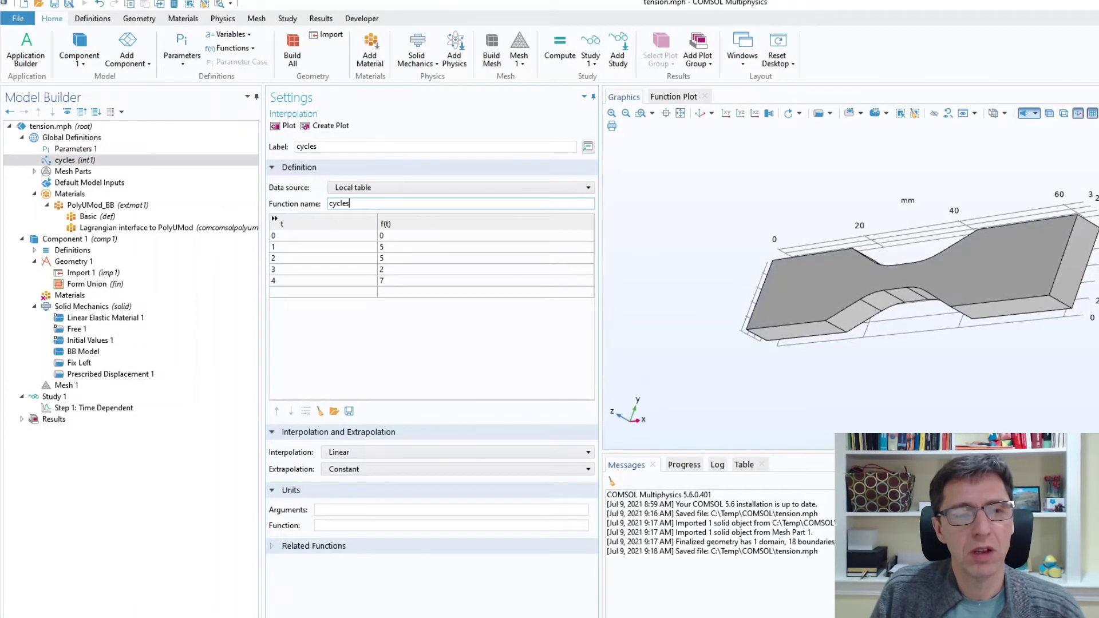
{"action": "key", "text": "Return"}
{"action": "left_click", "coordinate": [348, 146]}
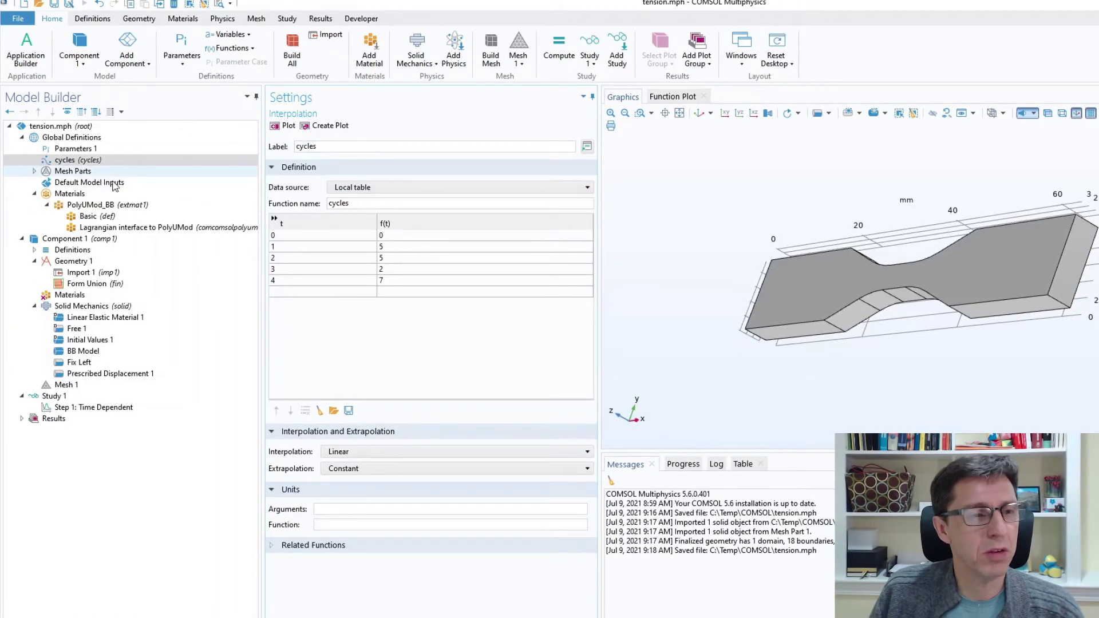
Step: Rename the Prescribed Displacement 1 node as move right
{"action": "left_click", "coordinate": [93, 373]}
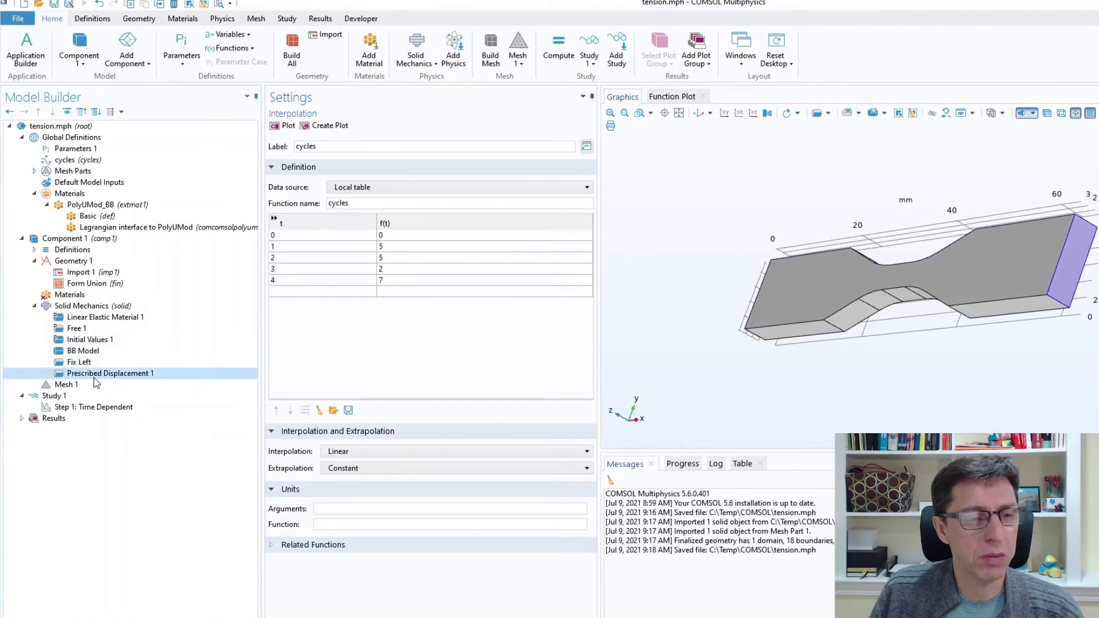
{"action": "right_click", "coordinate": [95, 379]}
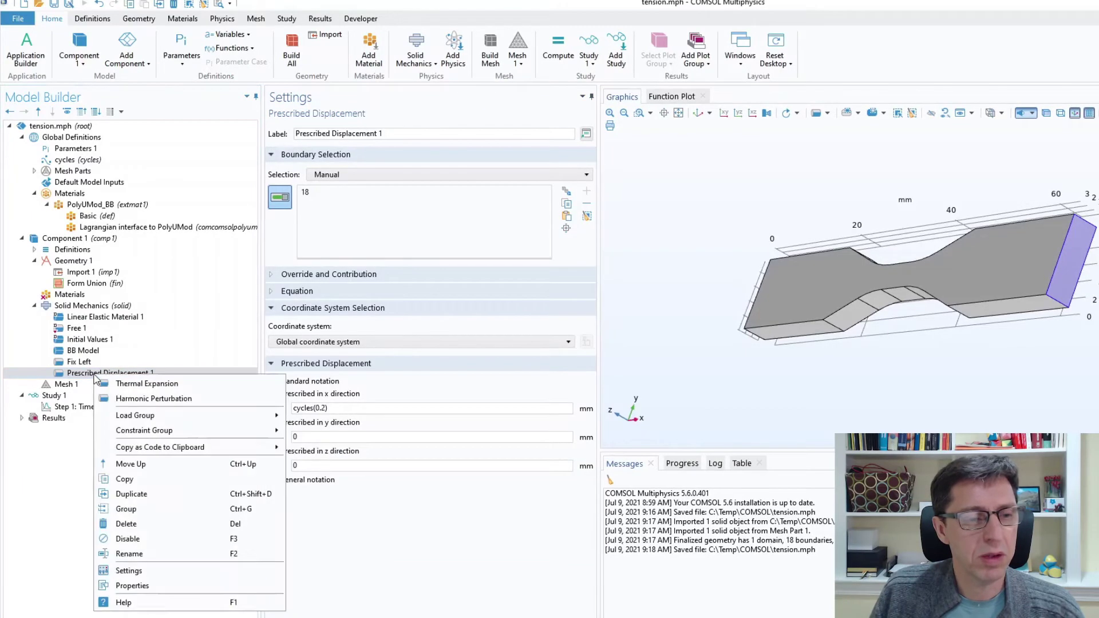
{"action": "left_click", "coordinate": [139, 553]}
{"action": "type", "text": "move right"}
{"action": "key", "text": "Return"}
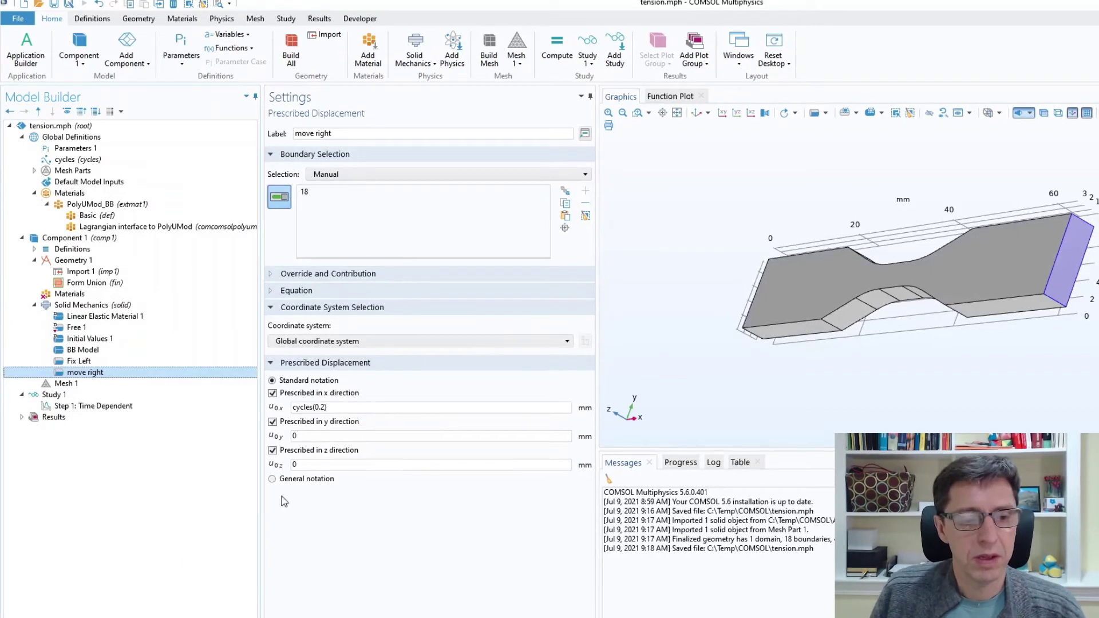
Step: Set the x displacement of the move right condition to cycles(t * 1[1/s])
{"action": "left_click", "coordinate": [329, 406]}
{"action": "double_click", "coordinate": [337, 410]}
{"action": "type", "text": "cycle"}
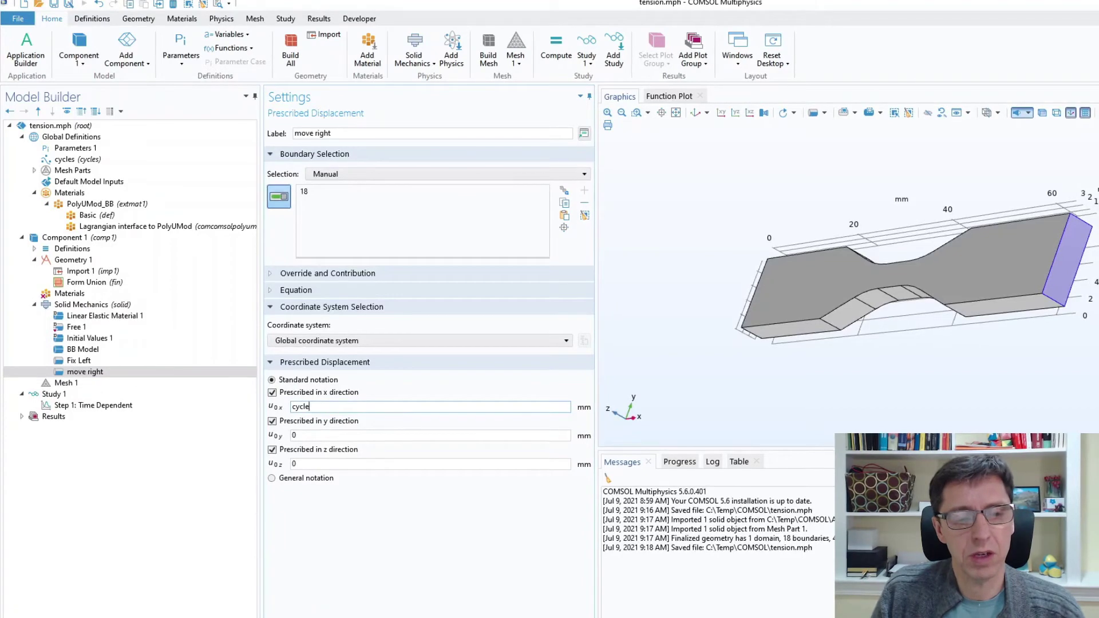
{"action": "type", "text": "s(t"}
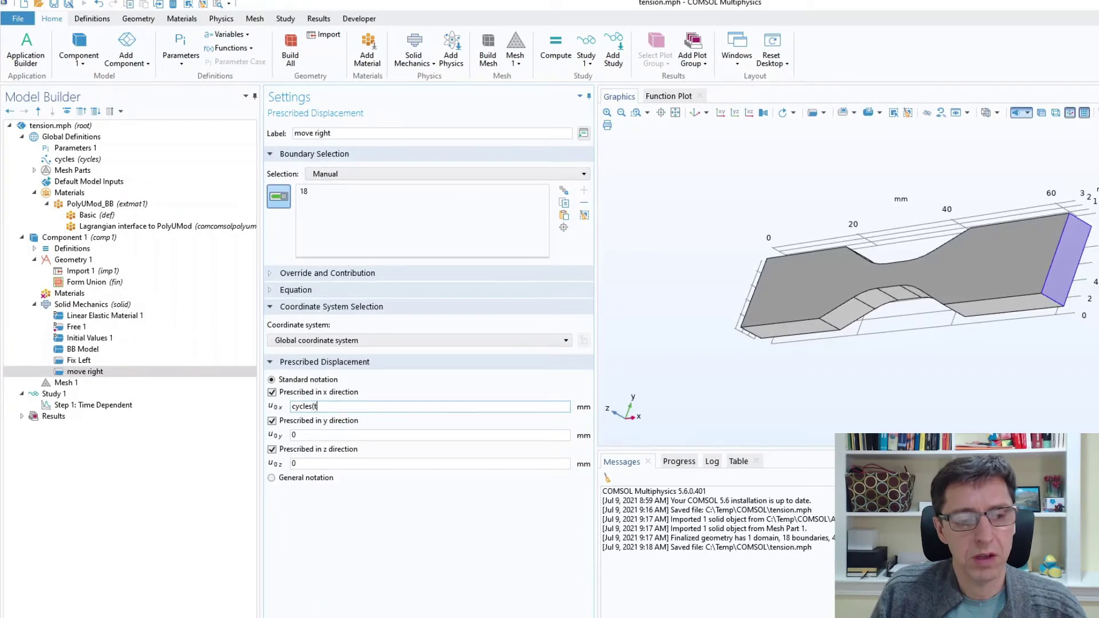
{"action": "type", "text": " * 1["}
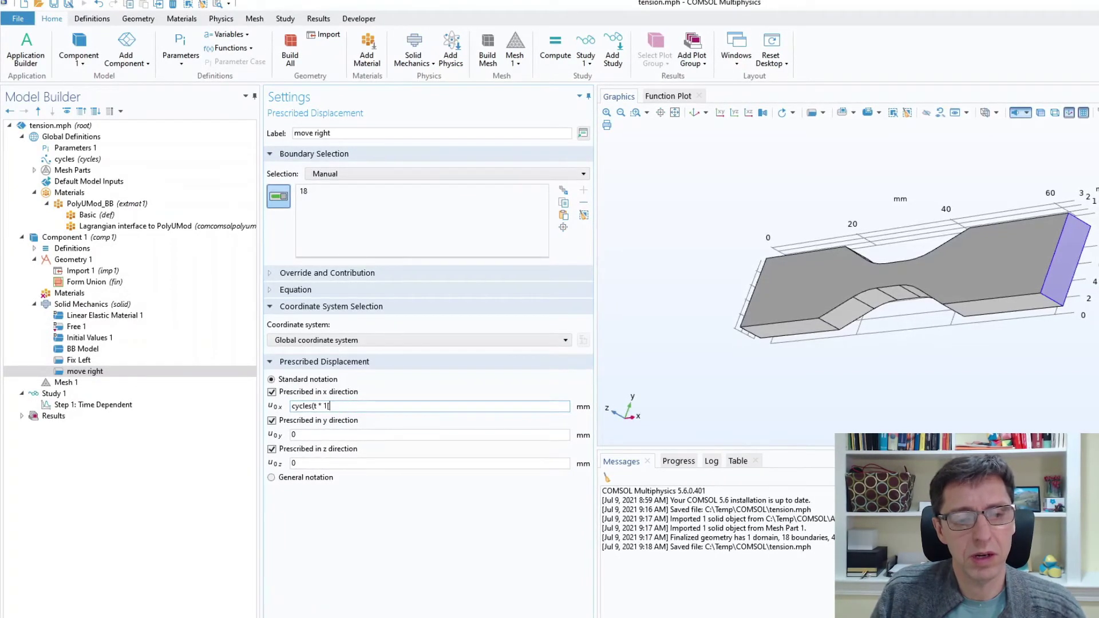
{"action": "type", "text": "1/s"}
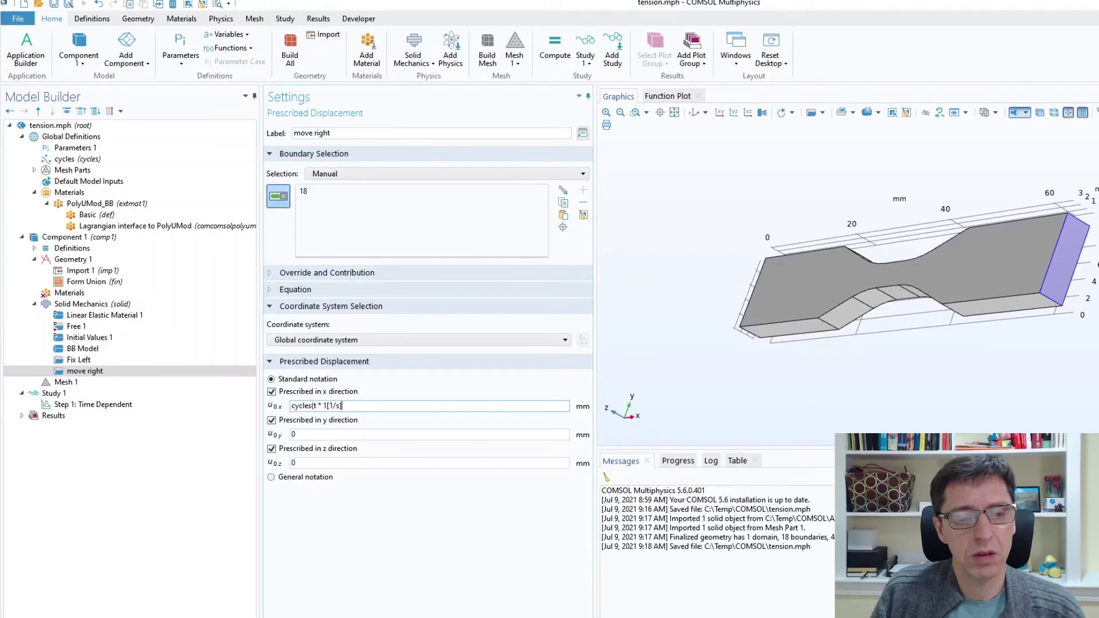
{"action": "key", "text": "Tab"}
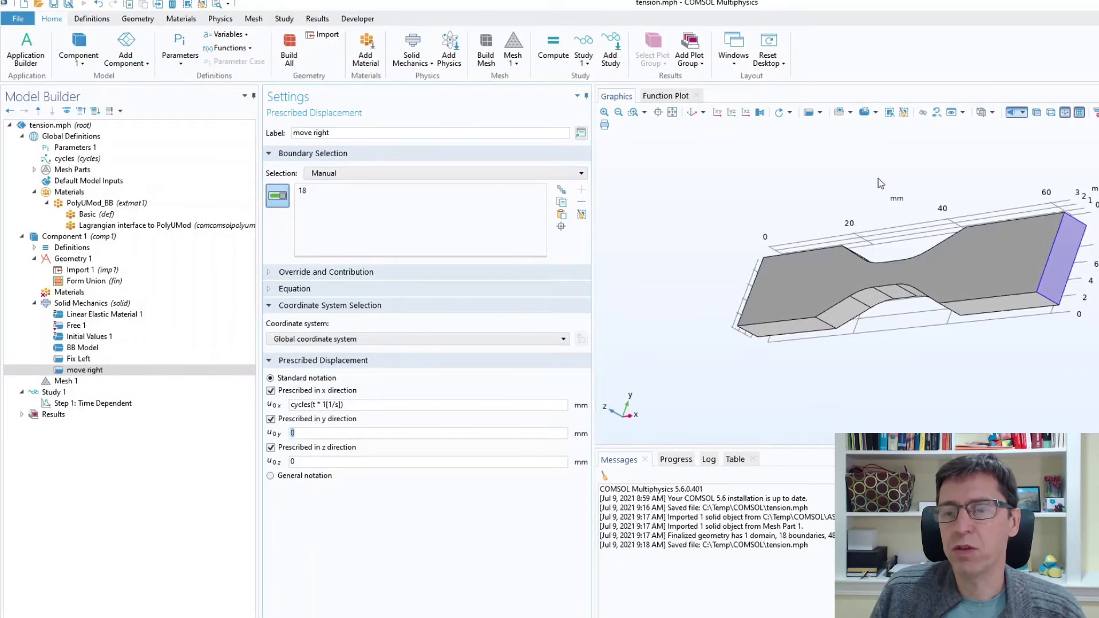
Step: Restore the default 3D view of the specimen and save the model
{"action": "left_click", "coordinate": [692, 112]}
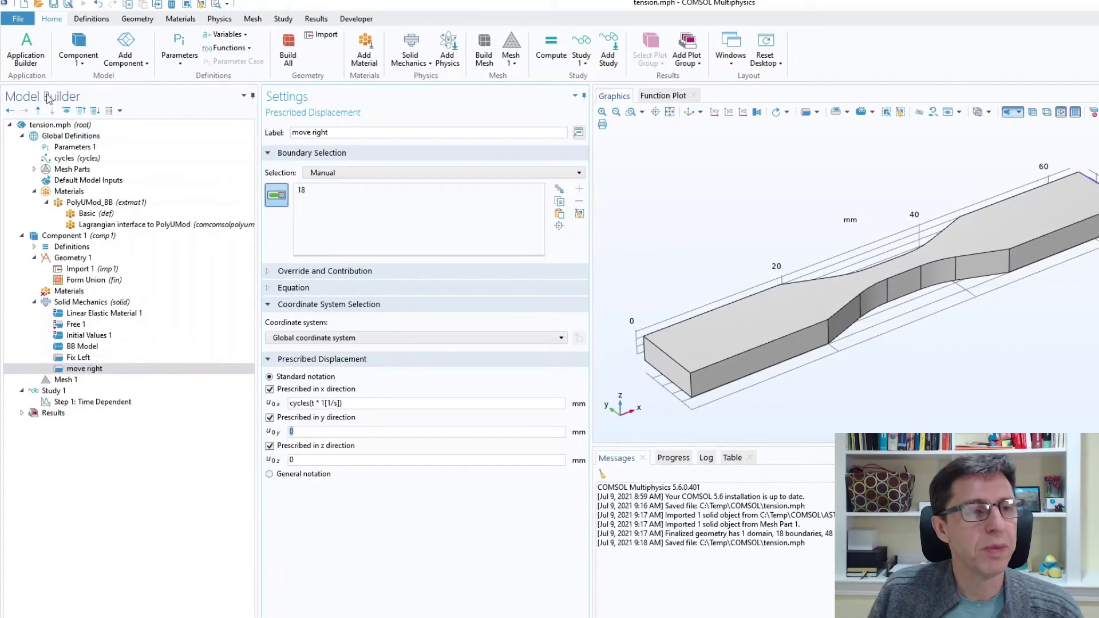
{"action": "left_click", "coordinate": [54, 4]}
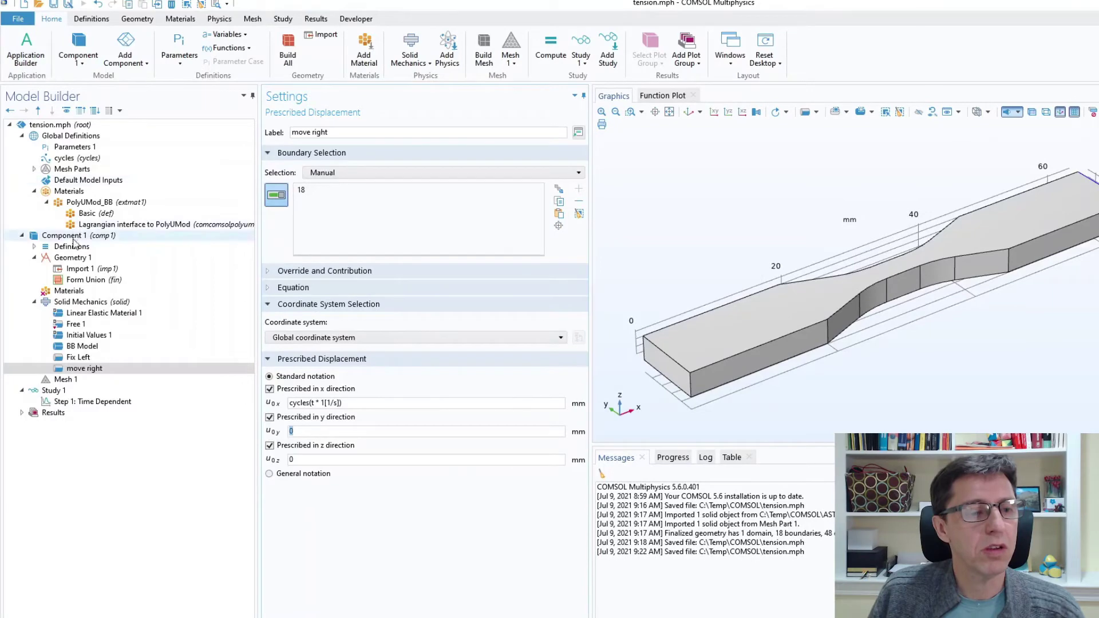
Step: Set the element size of the physics-controlled Mesh 1 to Finer and build the mesh
{"action": "left_click", "coordinate": [68, 382]}
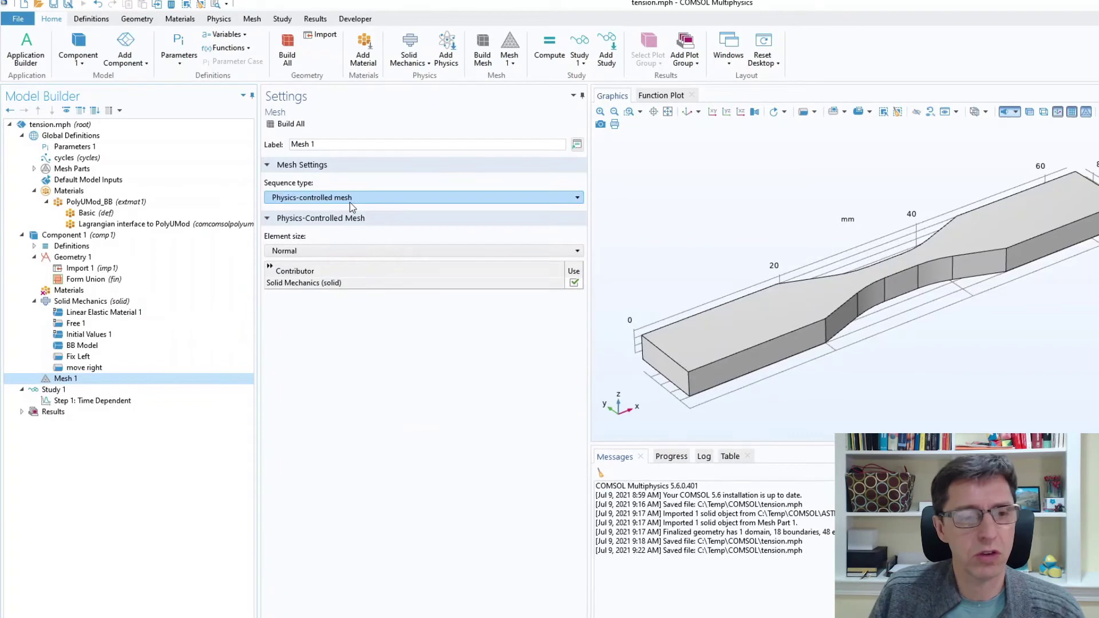
{"action": "left_click", "coordinate": [333, 251]}
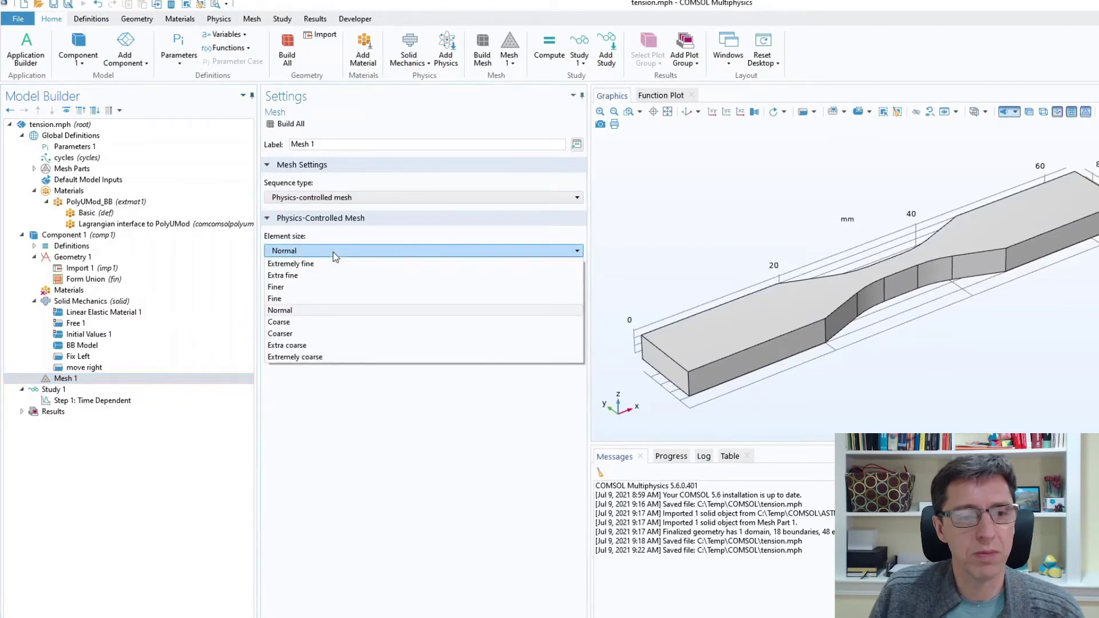
{"action": "left_click", "coordinate": [309, 286]}
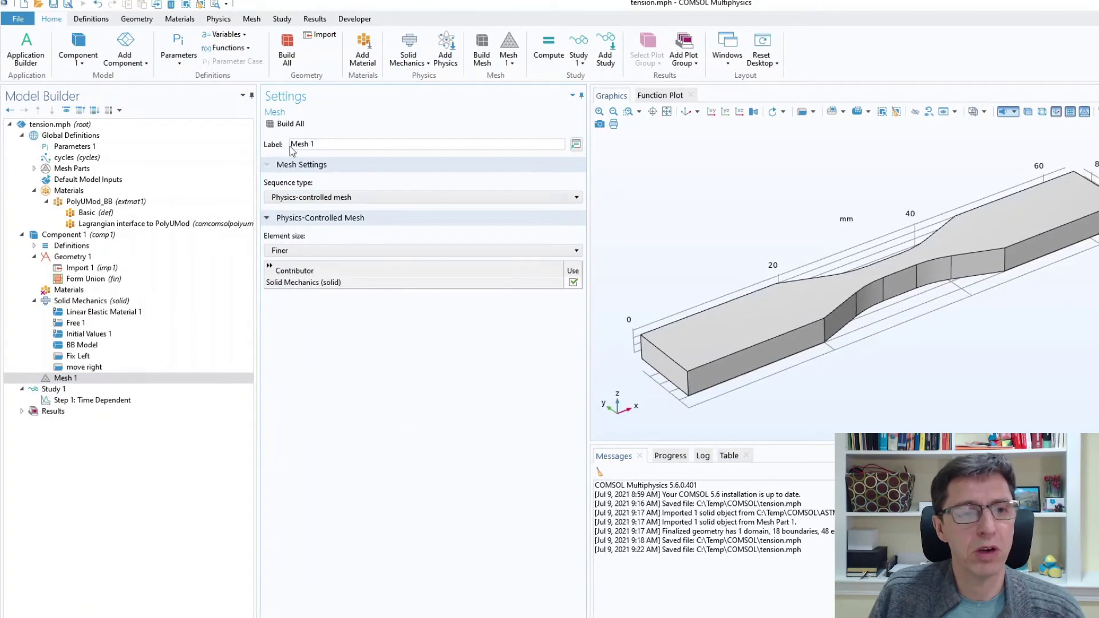
{"action": "left_click", "coordinate": [281, 124]}
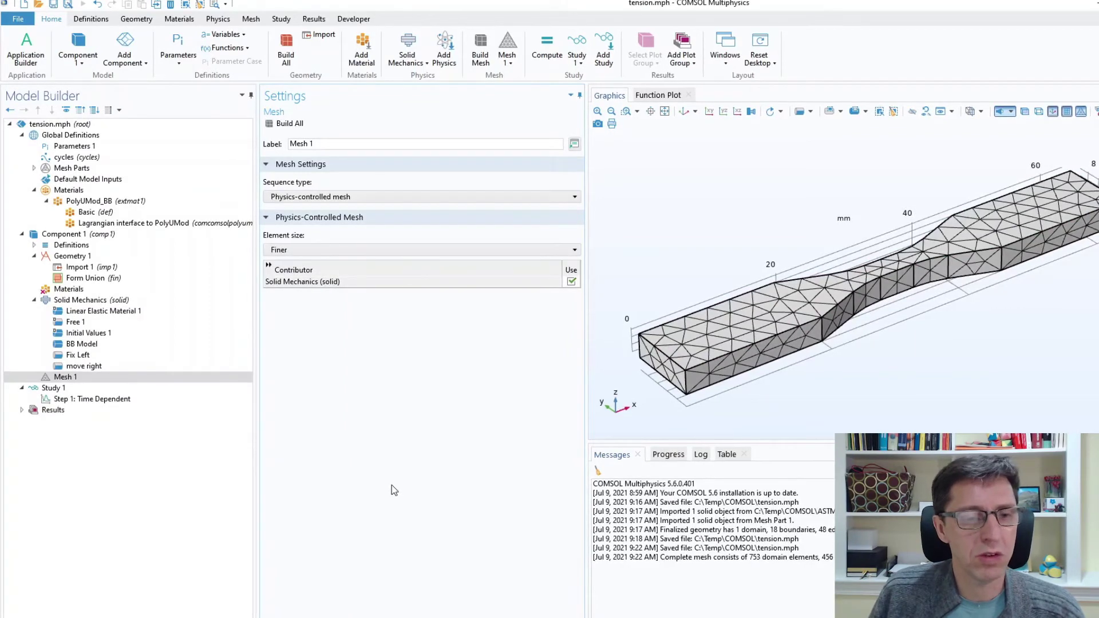
Step: Generate the default solver configuration for Study 1 and expand Solution 1
{"action": "left_click", "coordinate": [56, 388]}
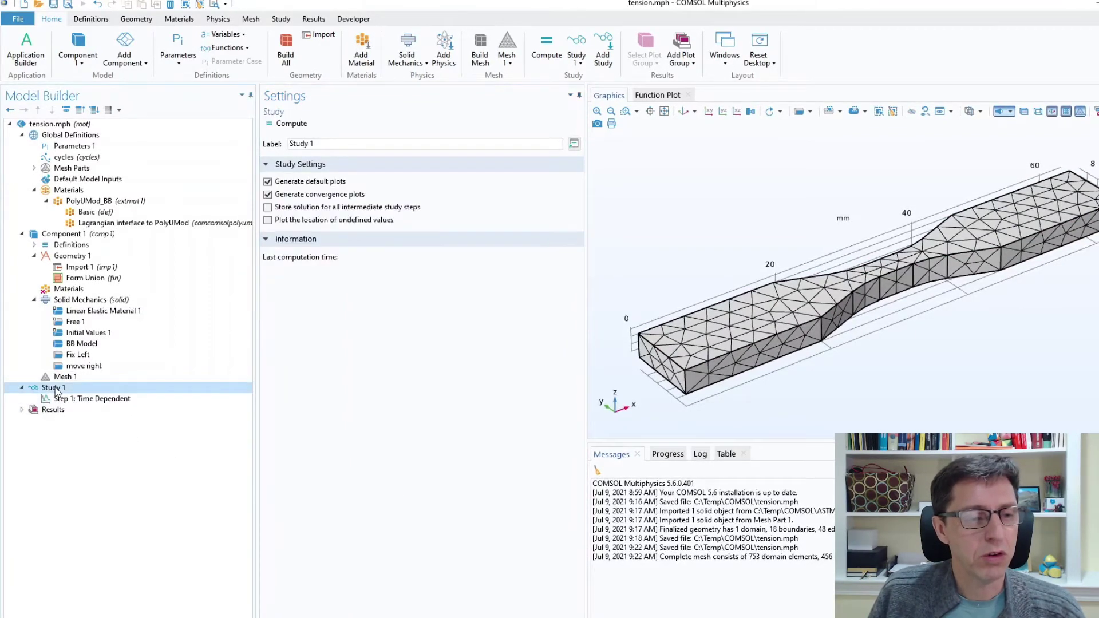
{"action": "right_click", "coordinate": [56, 390]}
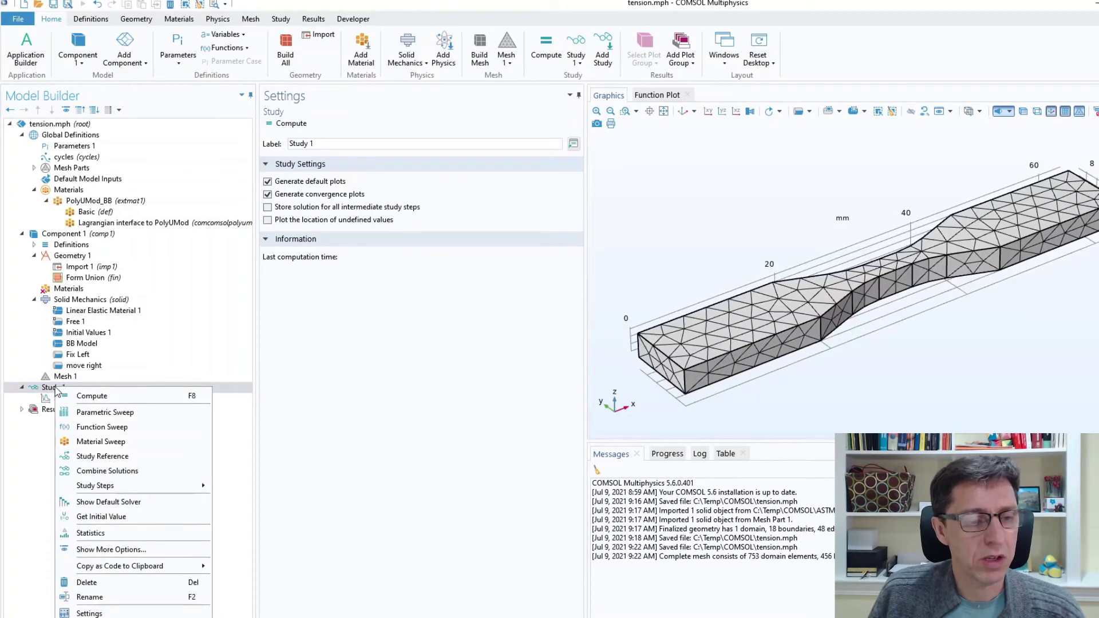
{"action": "left_click", "coordinate": [111, 504]}
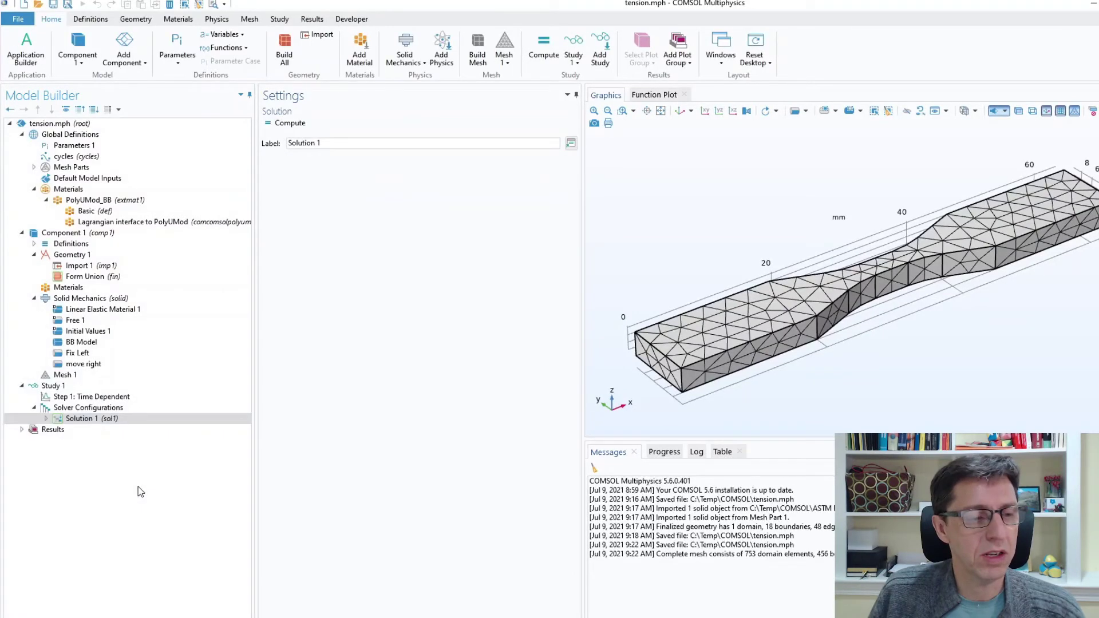
{"action": "left_click", "coordinate": [45, 419]}
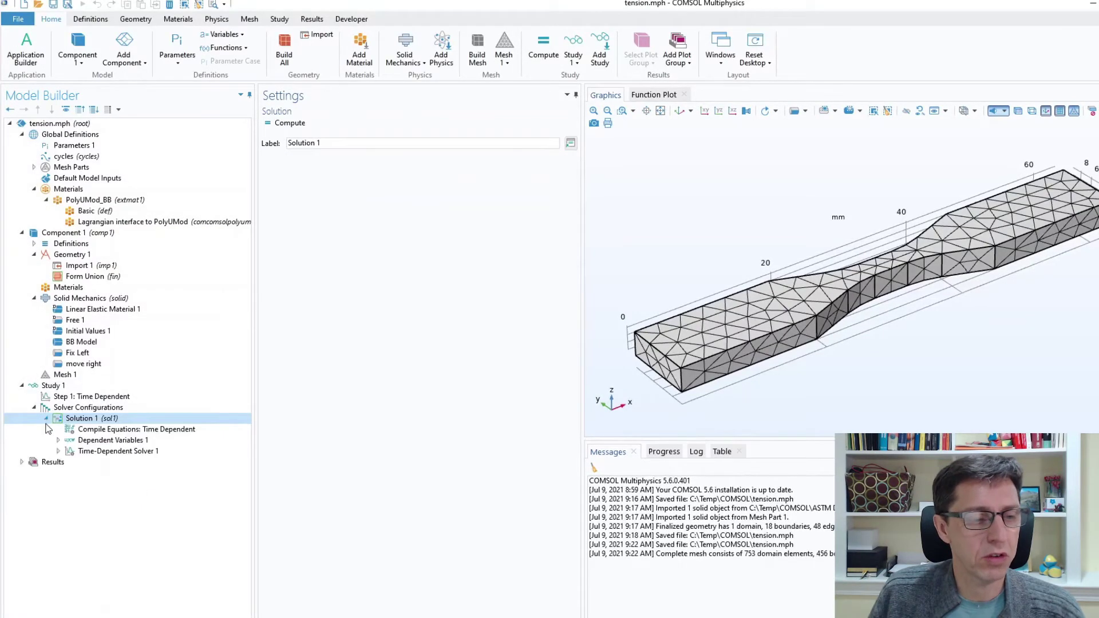
Step: Replace the Time Dependent step's output times with a range from 0 to 4 s in steps of 0.05 s, matching the cycles table
{"action": "left_click", "coordinate": [56, 385]}
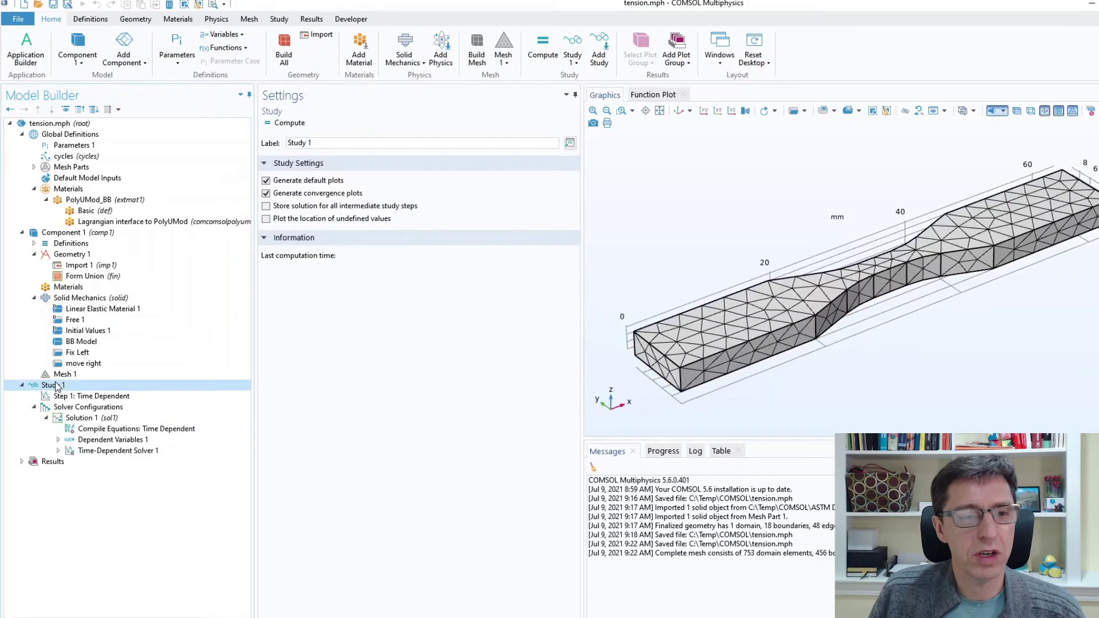
{"action": "left_click", "coordinate": [66, 396]}
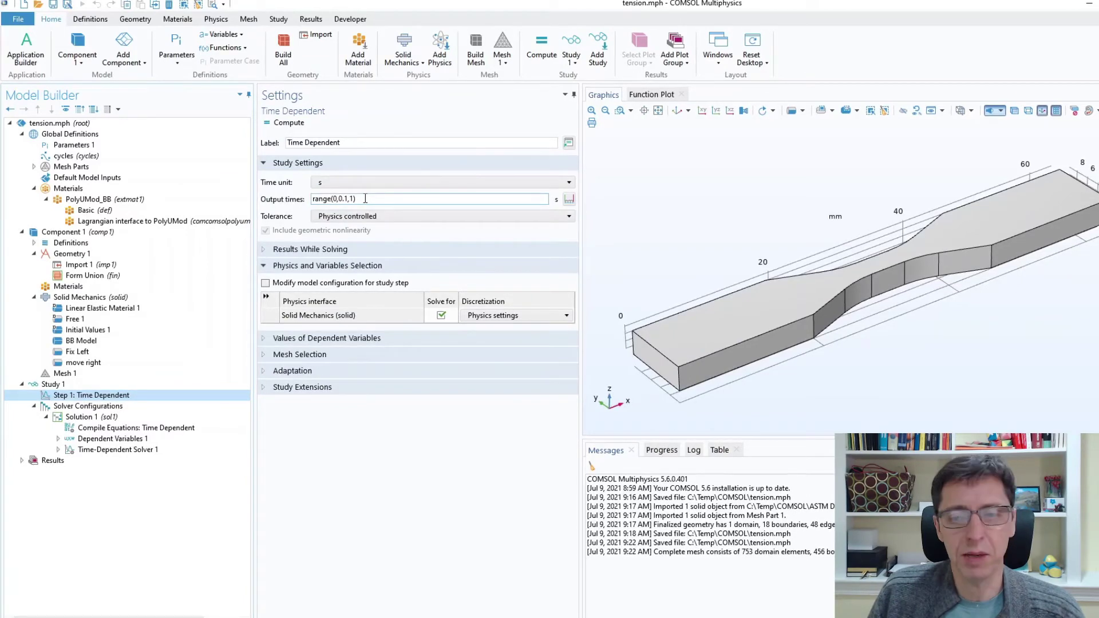
{"action": "left_click", "coordinate": [89, 159]}
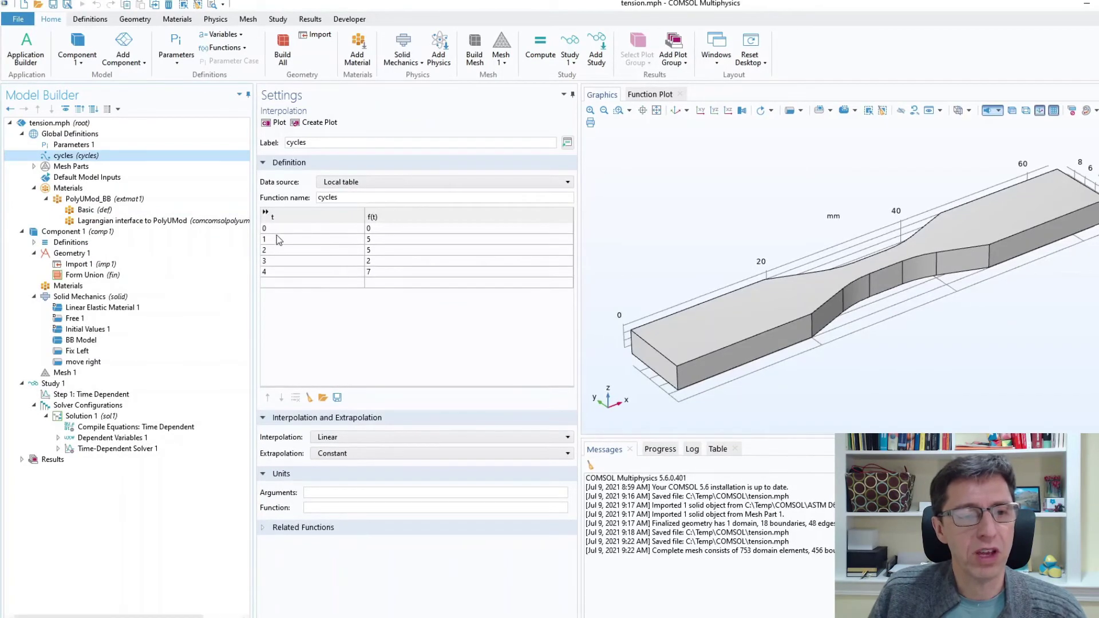
{"action": "left_click", "coordinate": [87, 395]}
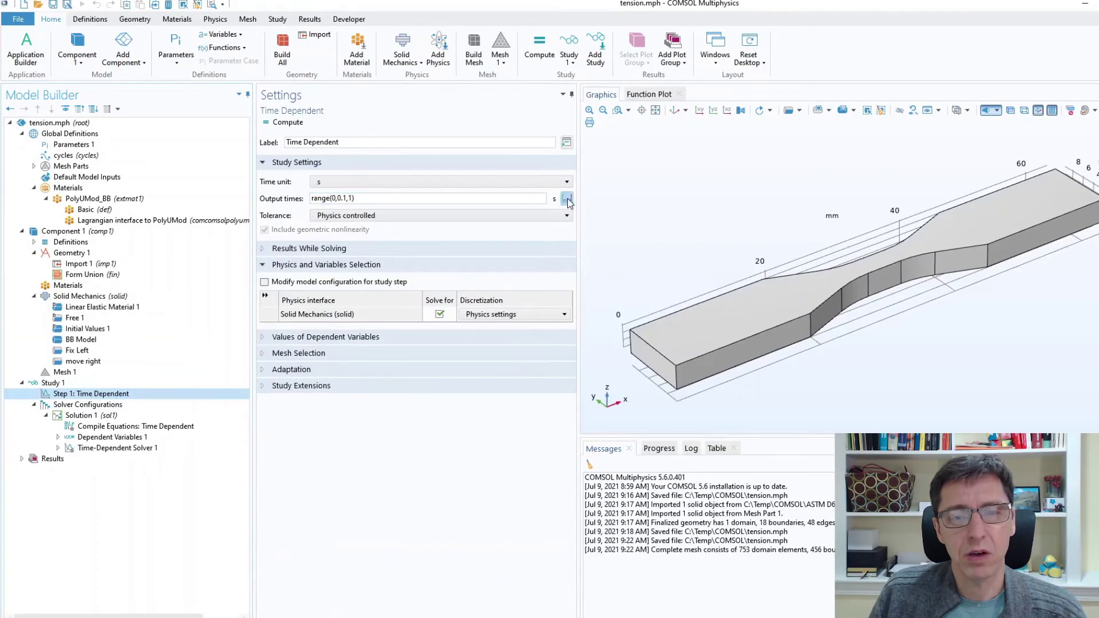
{"action": "left_click", "coordinate": [566, 199]}
{"action": "left_click", "coordinate": [543, 353]}
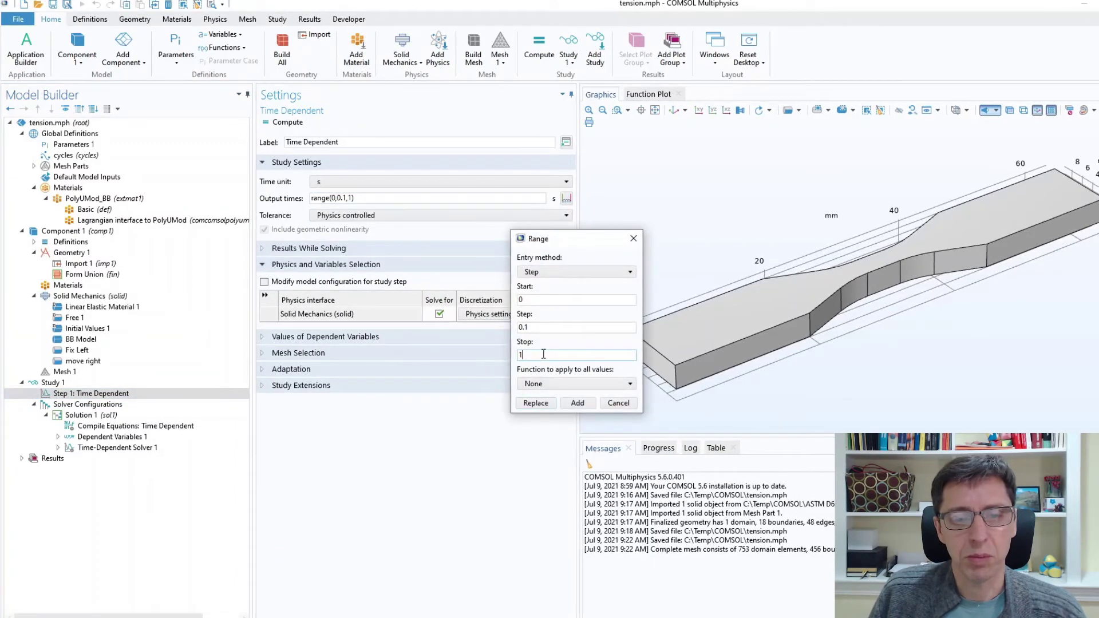
{"action": "key", "text": "BackSpace"}
{"action": "type", "text": "4"}
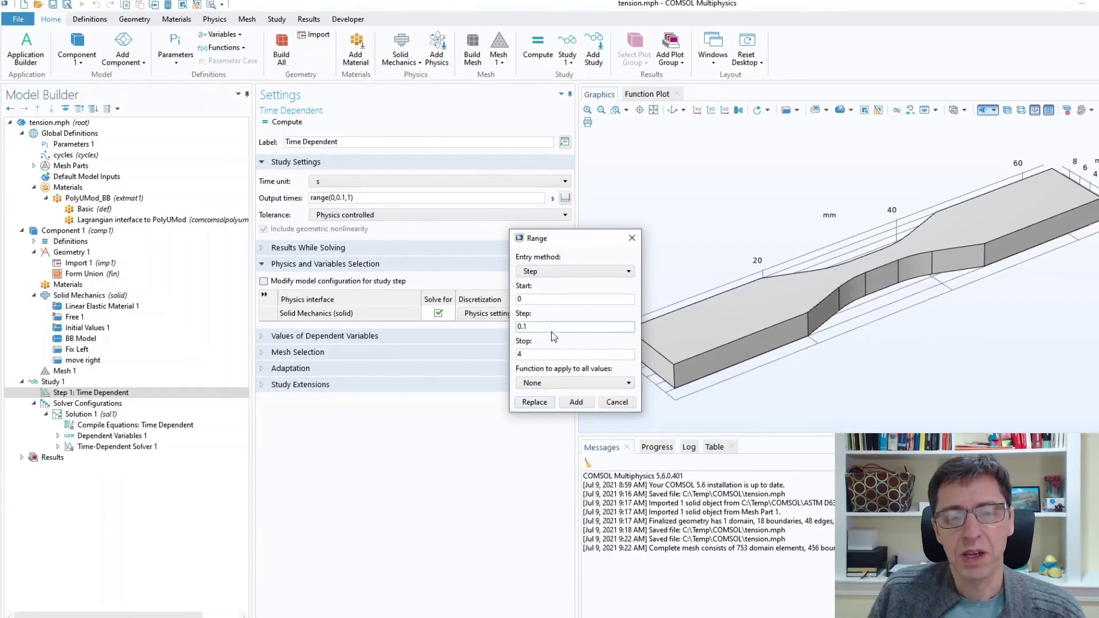
{"action": "key", "text": "BackSpace"}
{"action": "type", "text": "05"}
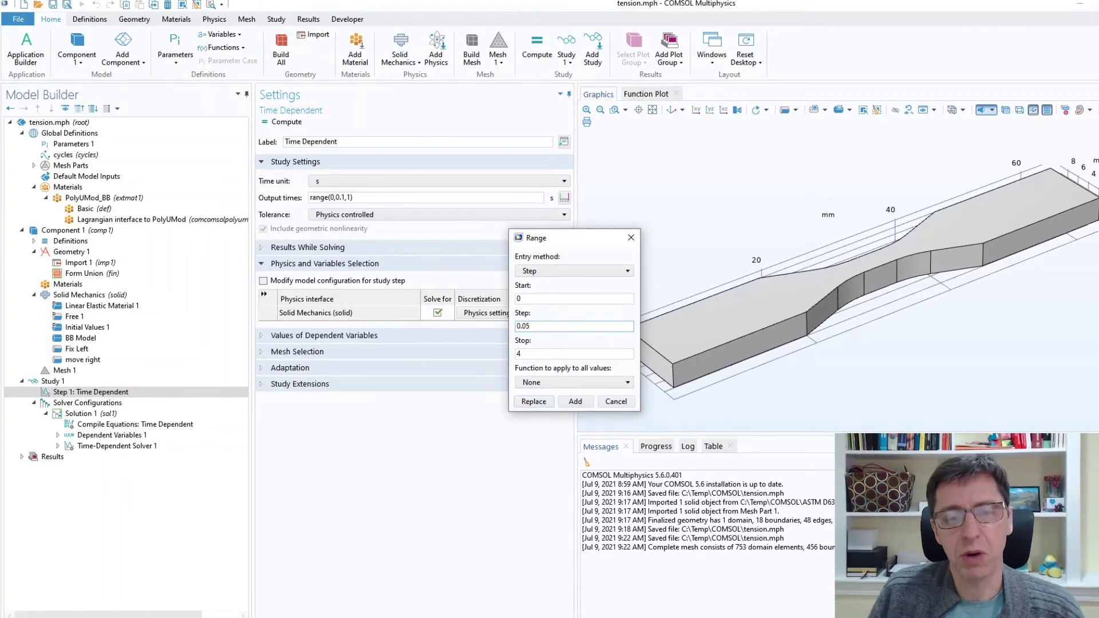
{"action": "left_click", "coordinate": [541, 401]}
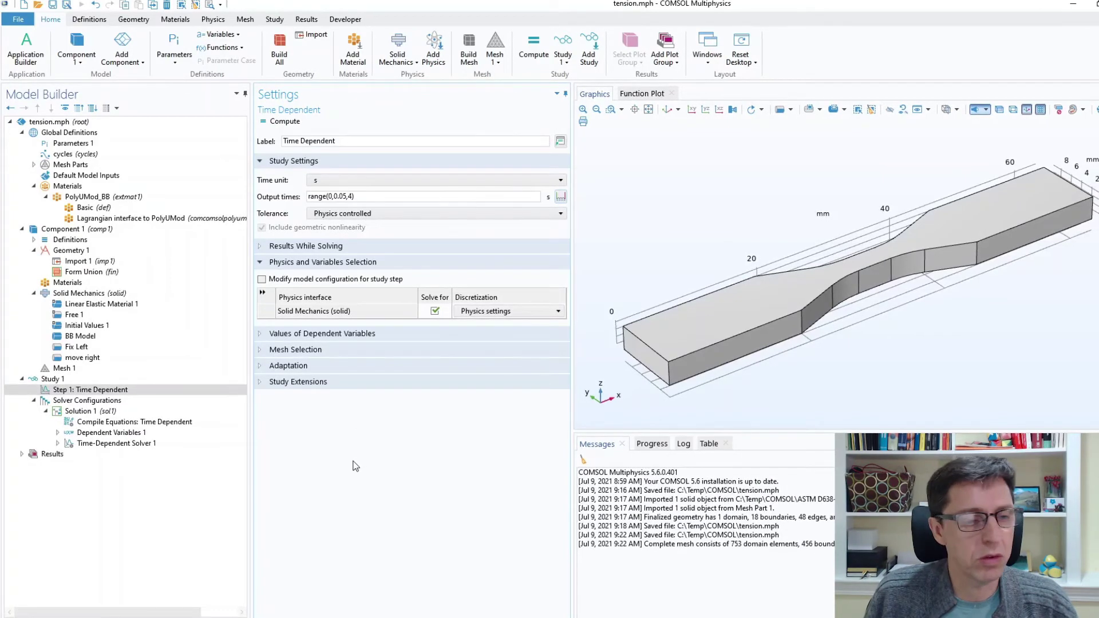
Step: Set the times to store in Time-Dependent Solver 1 to Steps taken by solver
{"action": "left_click", "coordinate": [85, 411]}
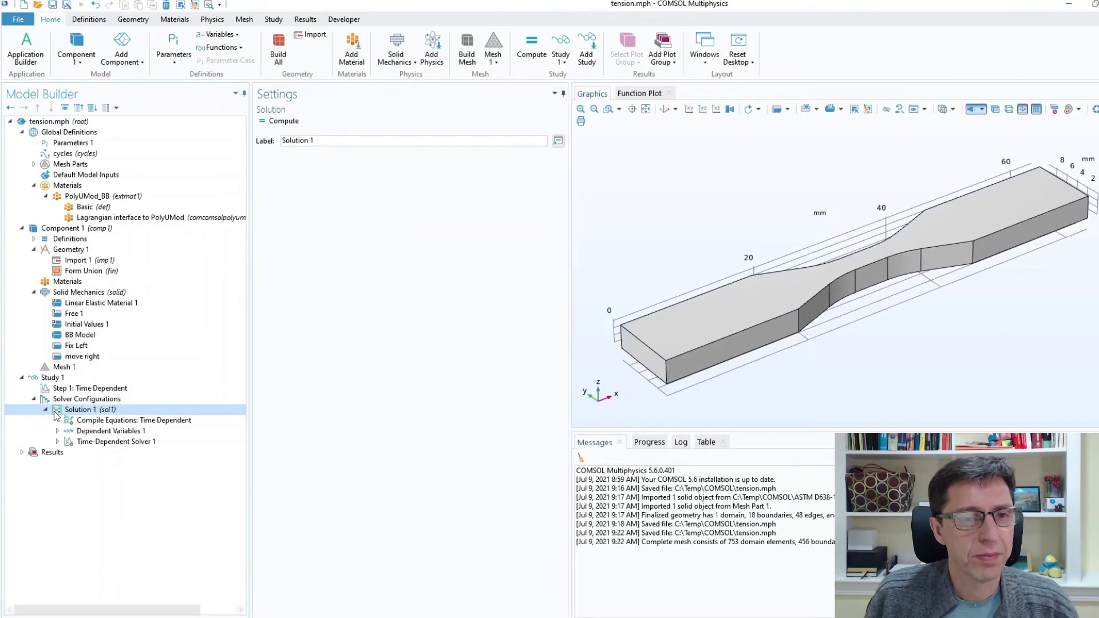
{"action": "left_click", "coordinate": [75, 421]}
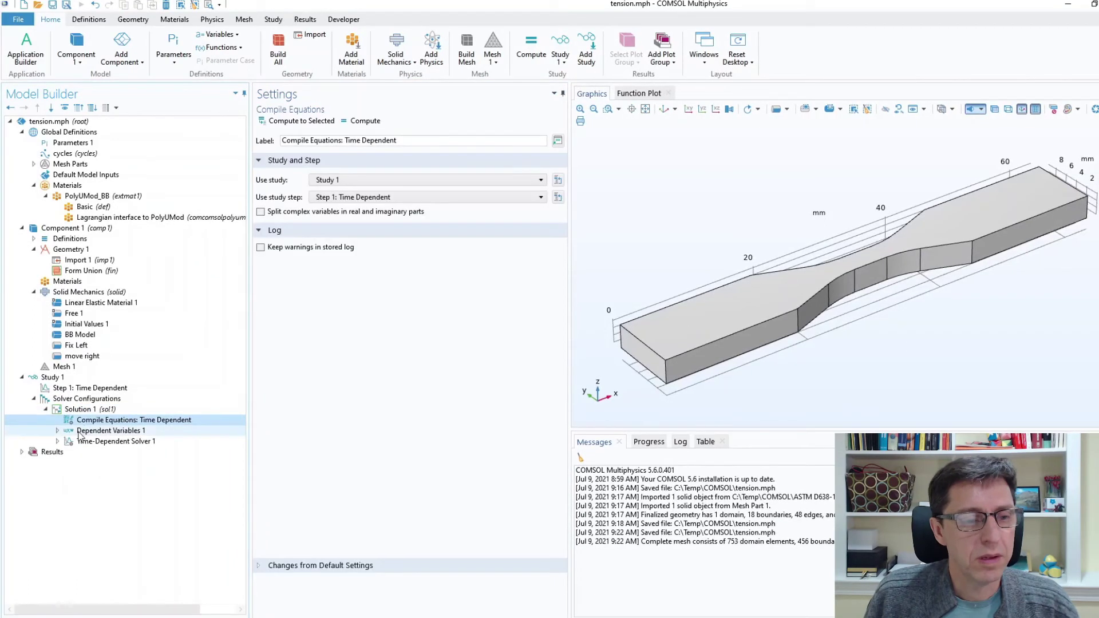
{"action": "left_click", "coordinate": [57, 430]}
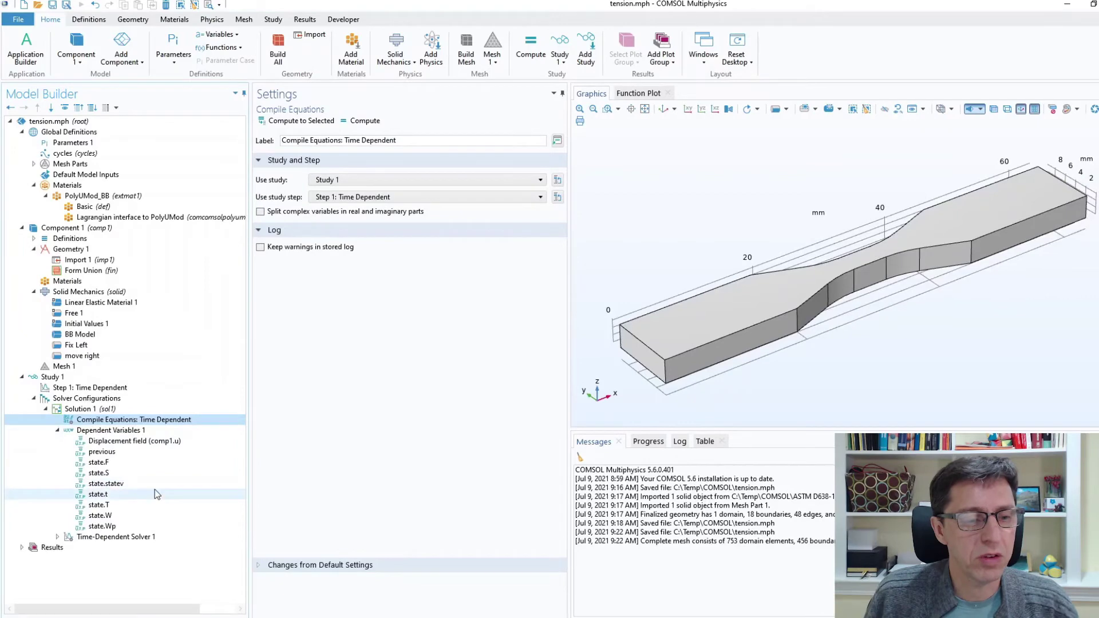
{"action": "left_click", "coordinate": [57, 430]}
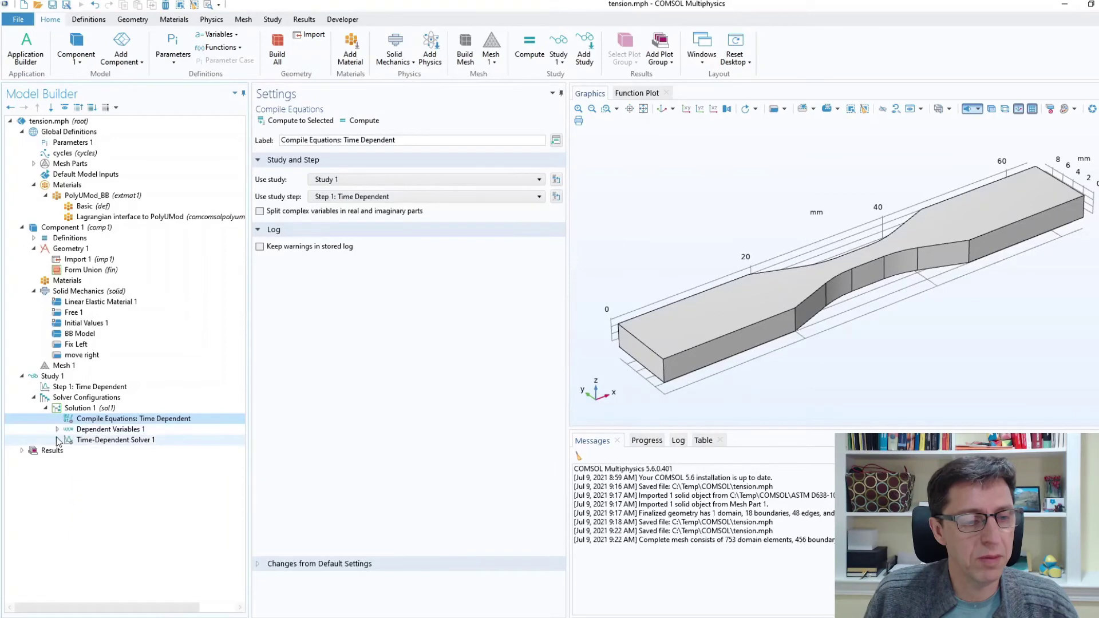
{"action": "left_click", "coordinate": [57, 439]}
{"action": "left_click", "coordinate": [87, 441]}
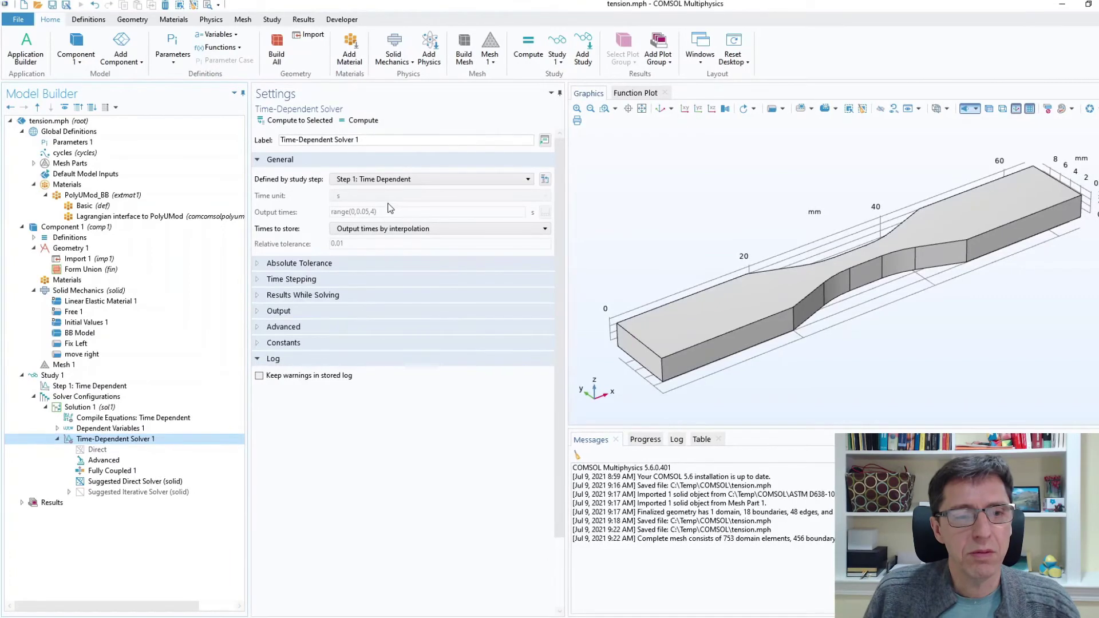
{"action": "left_click", "coordinate": [363, 229]}
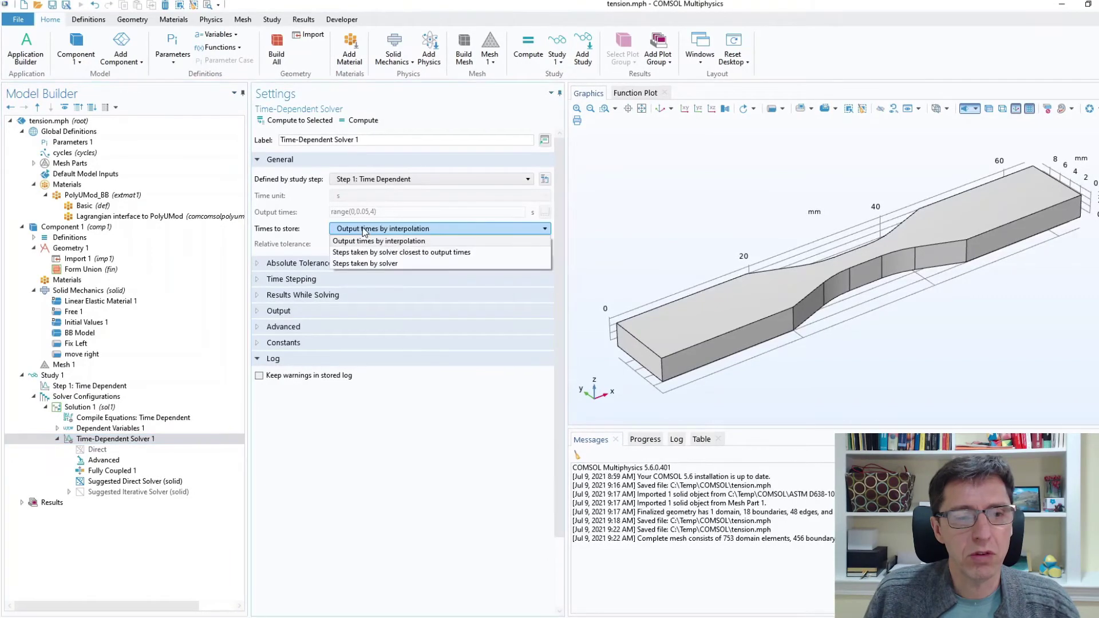
{"action": "left_click", "coordinate": [363, 263]}
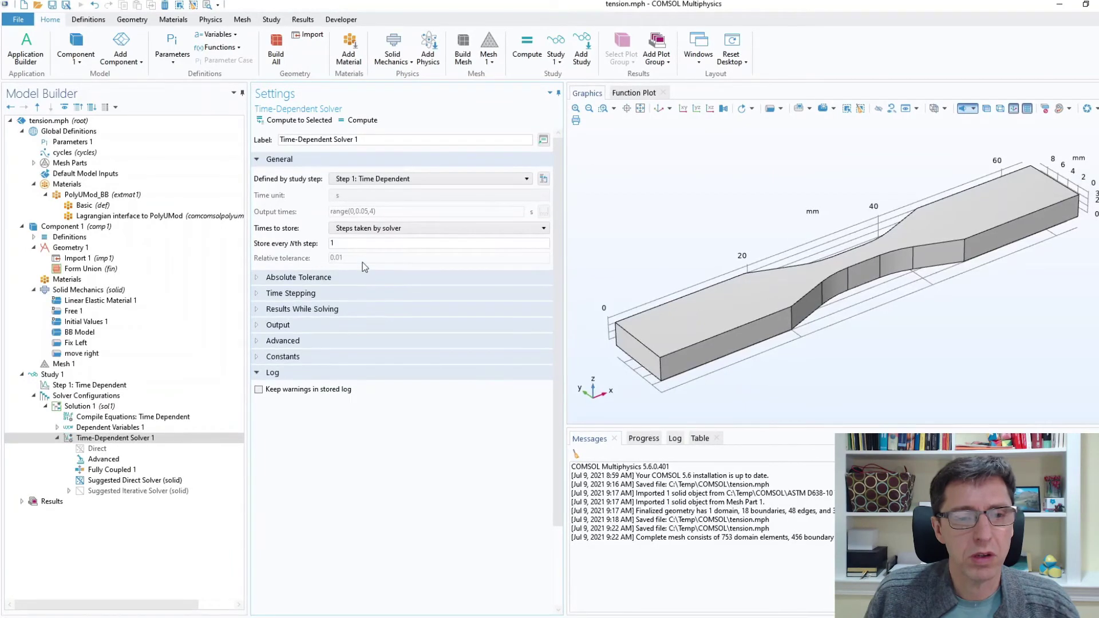
Step: In the solver's time stepping settings, set the steps taken by solver to Strict and consistent initialization to Off
{"action": "left_click", "coordinate": [259, 294]}
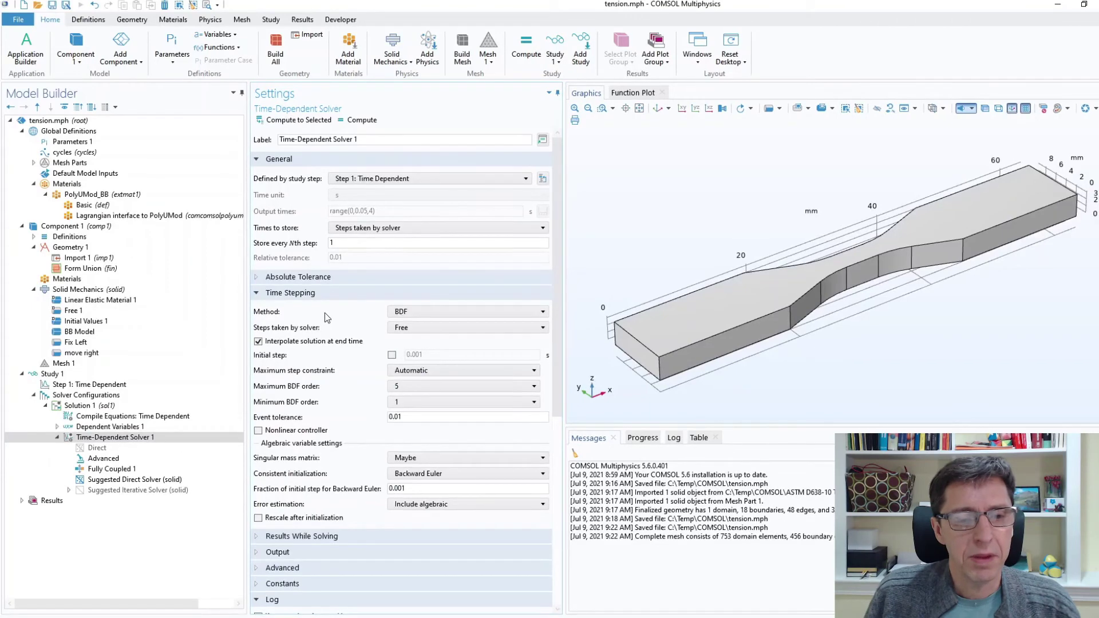
{"action": "left_click", "coordinate": [407, 328]}
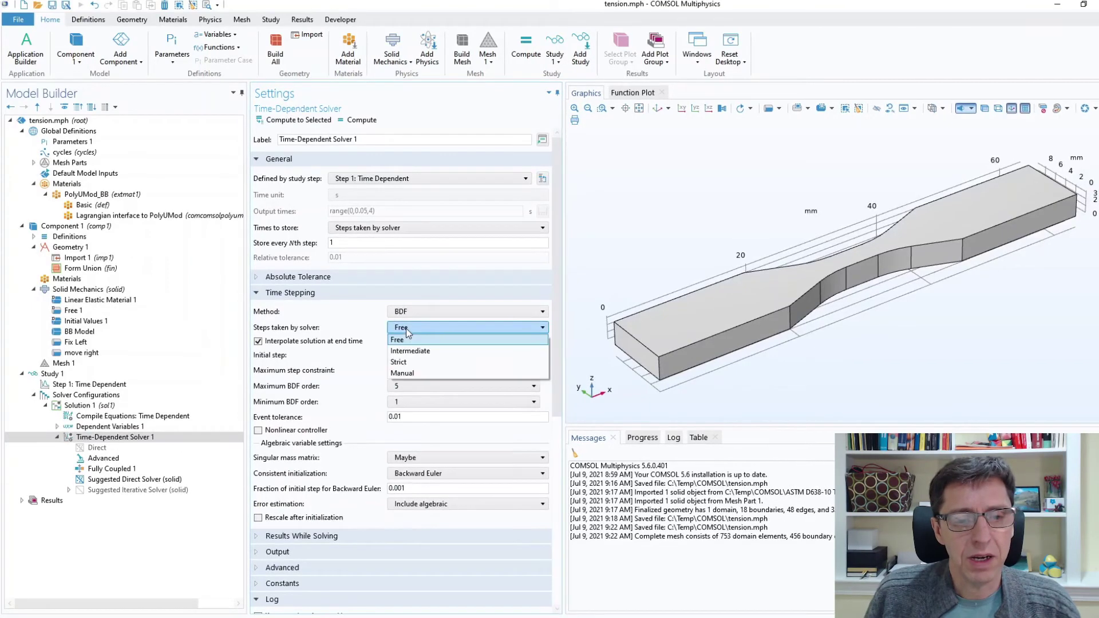
{"action": "left_click", "coordinate": [404, 362]}
{"action": "scroll", "coordinate": [361, 368], "scroll_direction": "down", "scroll_amount": 2}
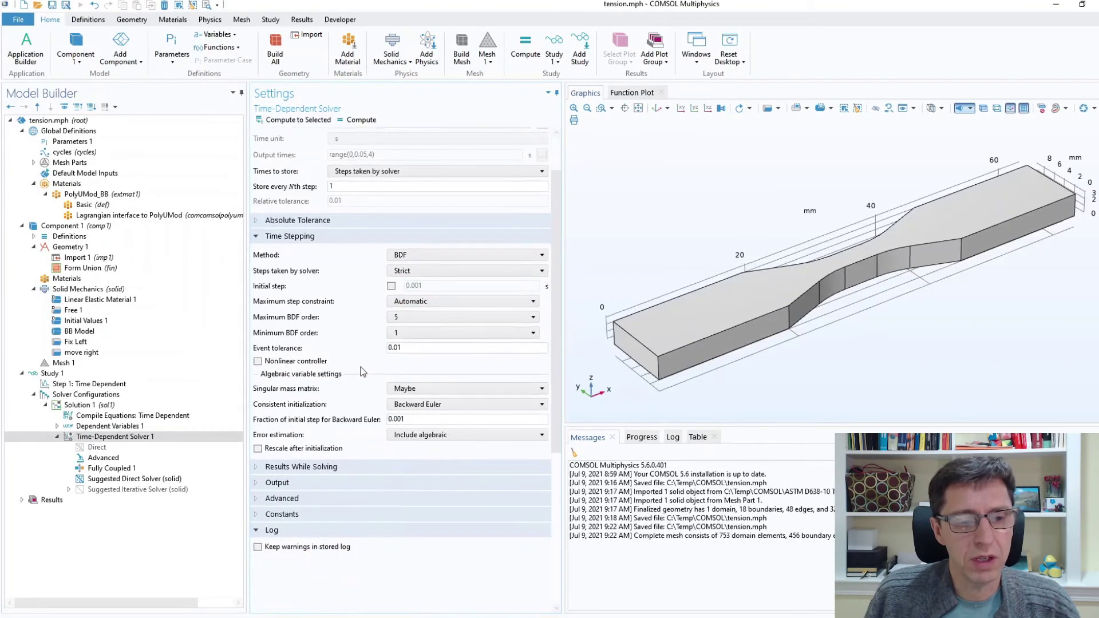
{"action": "left_click", "coordinate": [406, 405]}
{"action": "left_click", "coordinate": [404, 413]}
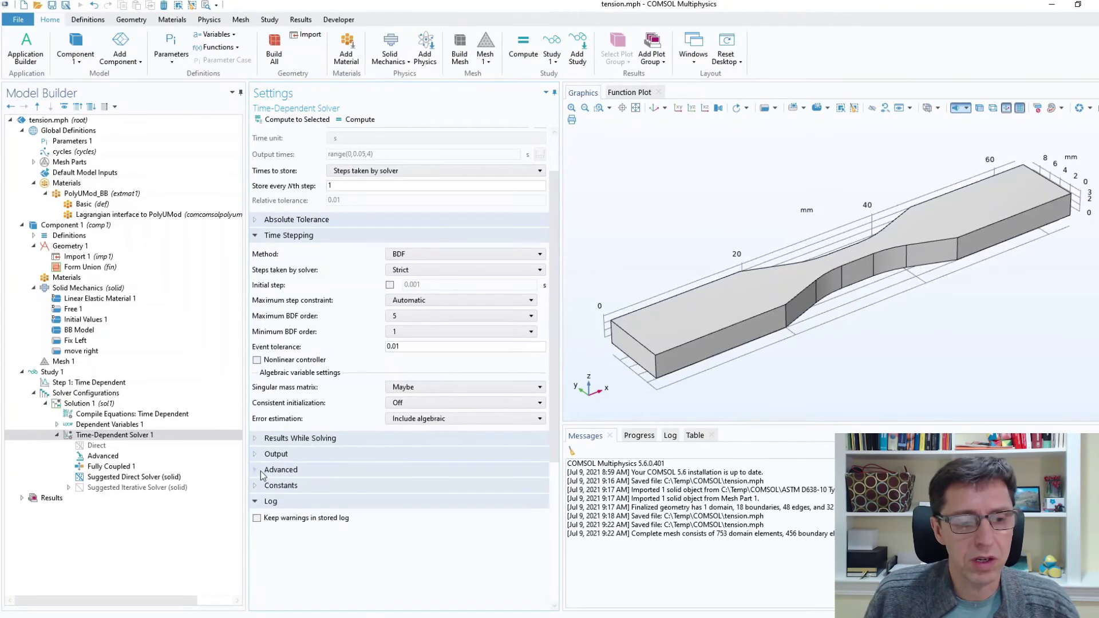
Step: In Fully Coupled 1, set the Jacobian update to On every iteration and the maximum number of iterations to 10
{"action": "left_click", "coordinate": [107, 456]}
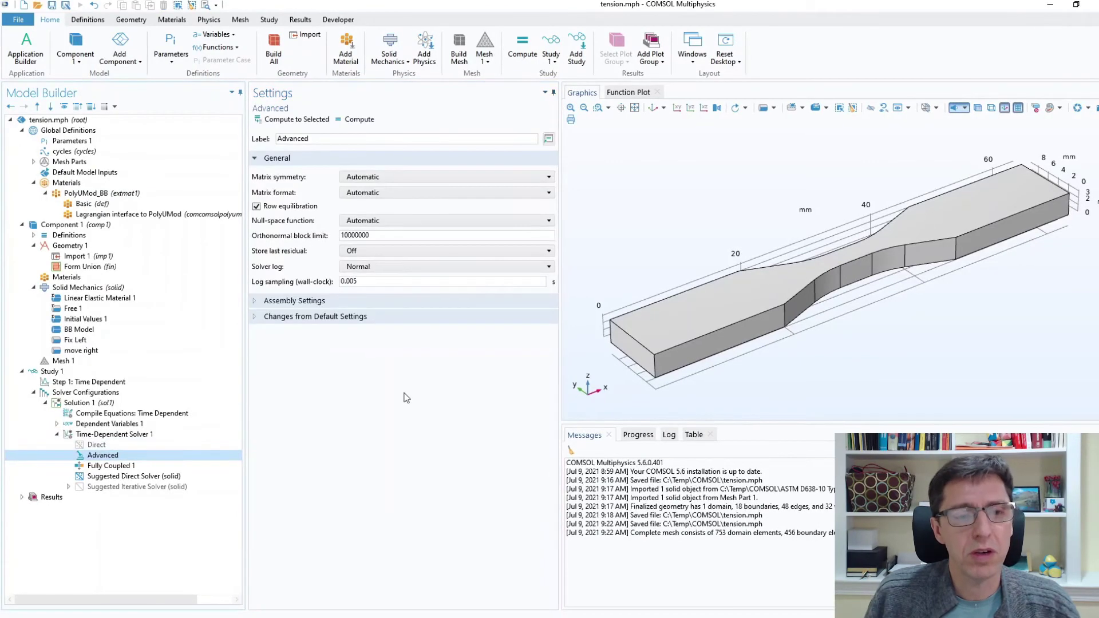
{"action": "left_click", "coordinate": [116, 466]}
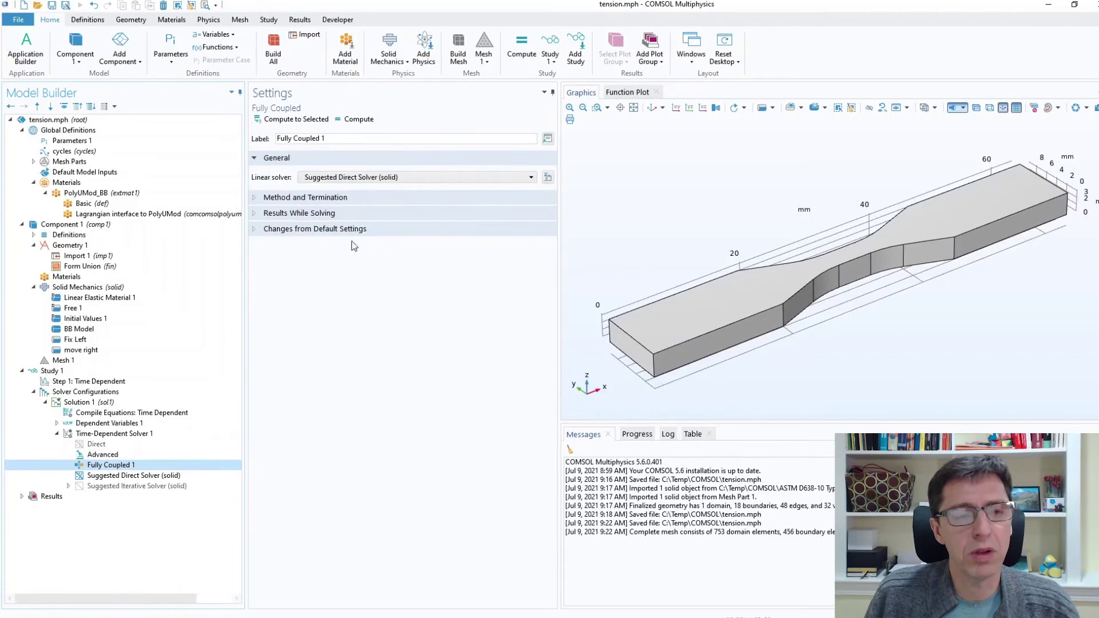
{"action": "left_click", "coordinate": [253, 198]}
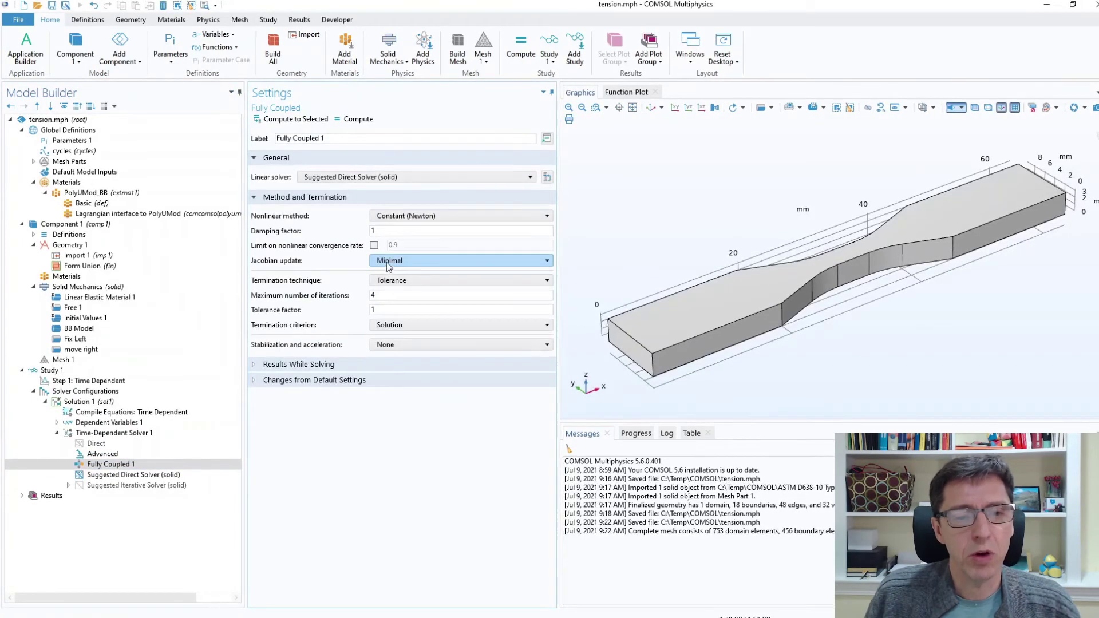
{"action": "left_click", "coordinate": [389, 262]}
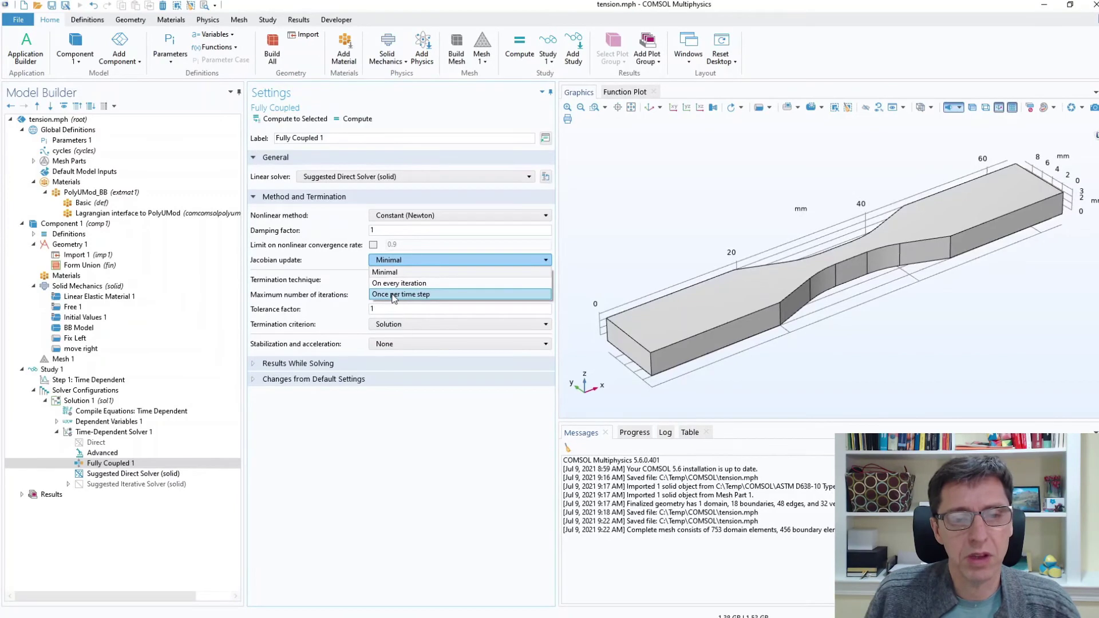
{"action": "left_click", "coordinate": [395, 283]}
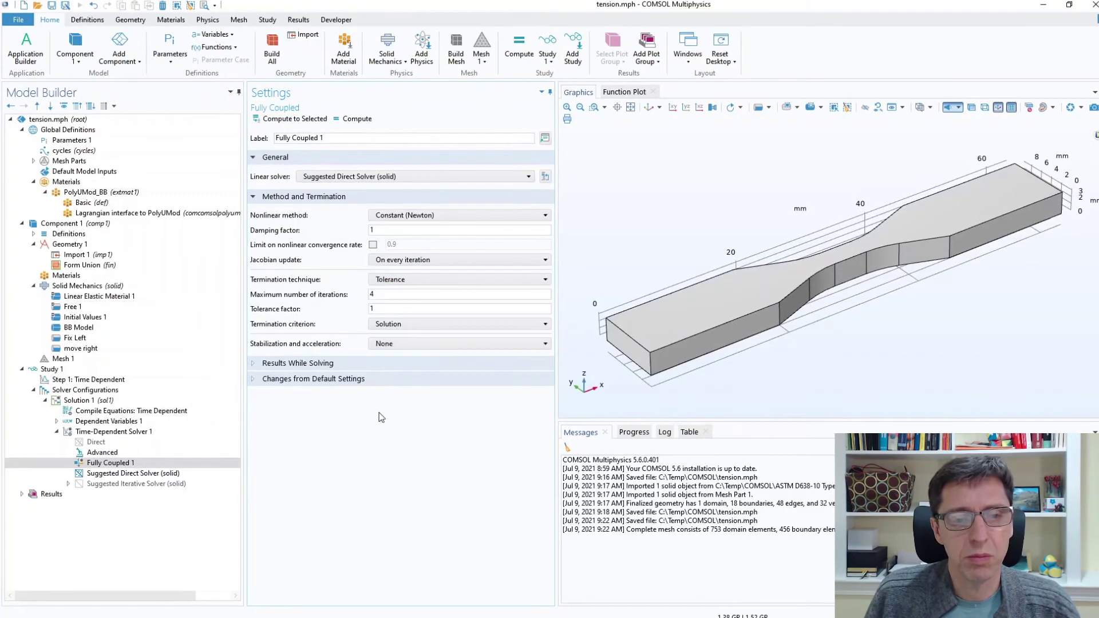
{"action": "left_click", "coordinate": [377, 294]}
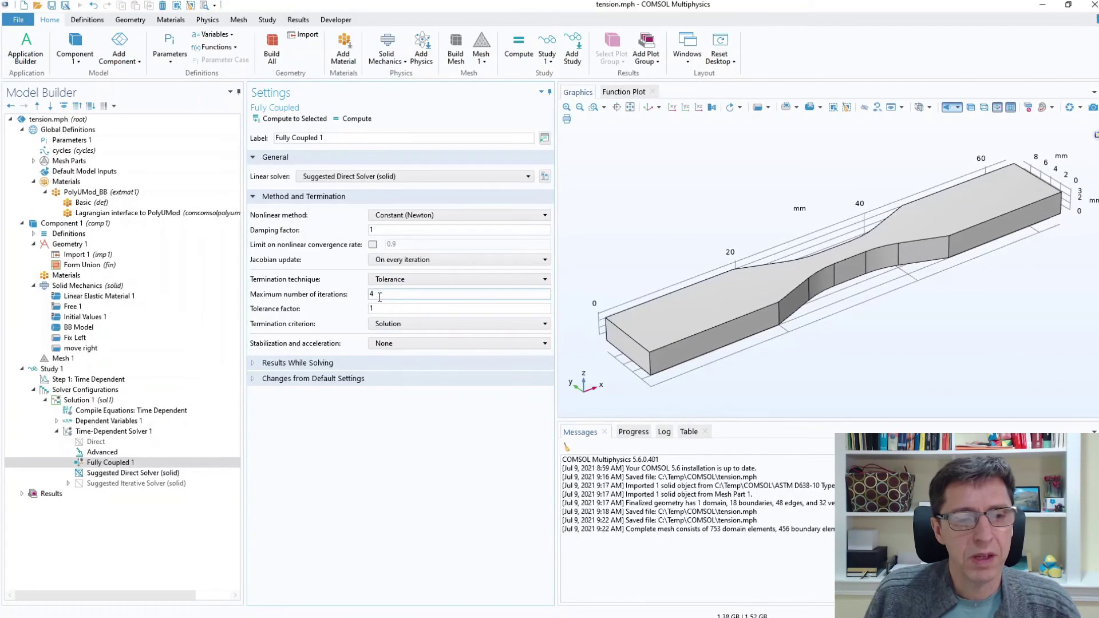
{"action": "key", "text": "BackSpace"}
{"action": "type", "text": "10"}
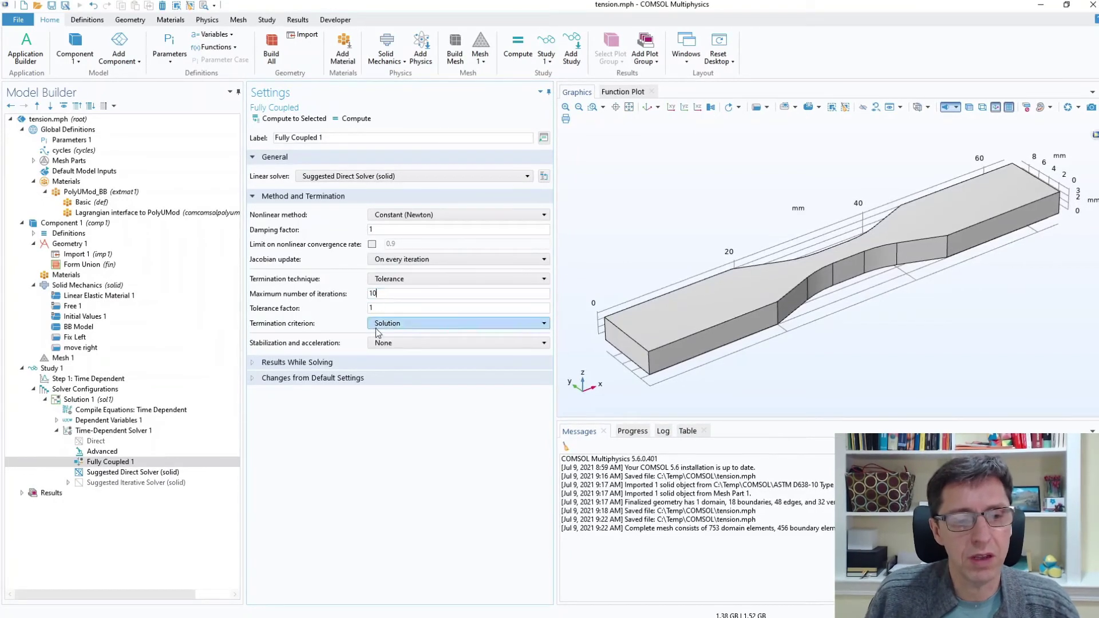
Step: Save the model and compute the study, with the solver log shown
{"action": "left_click", "coordinate": [99, 473]}
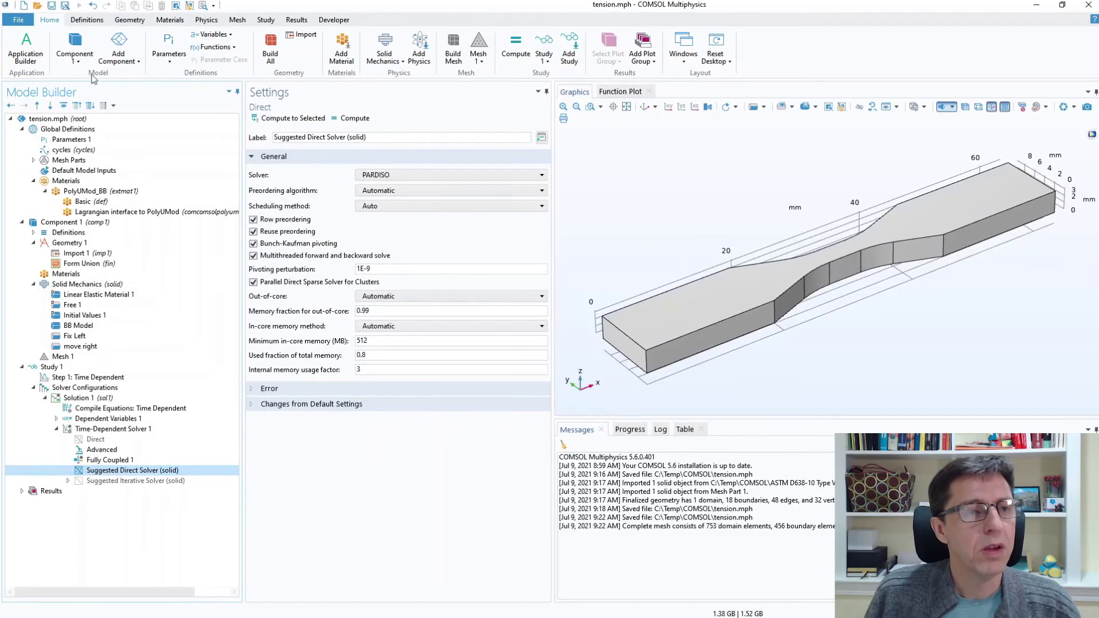
{"action": "left_click", "coordinate": [52, 7]}
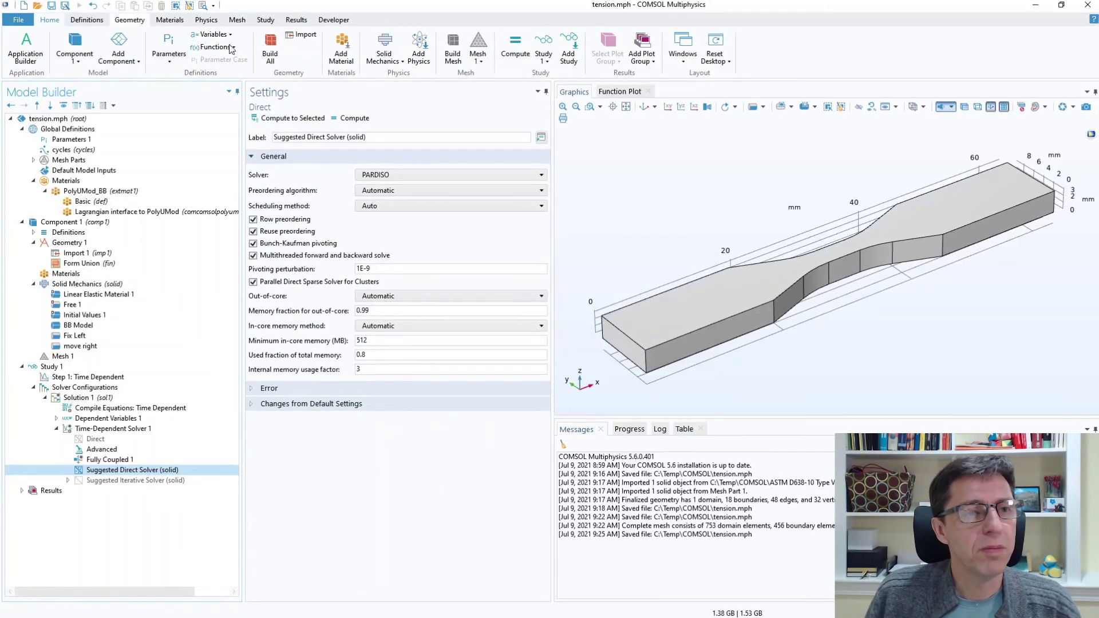
{"action": "left_click", "coordinate": [522, 50]}
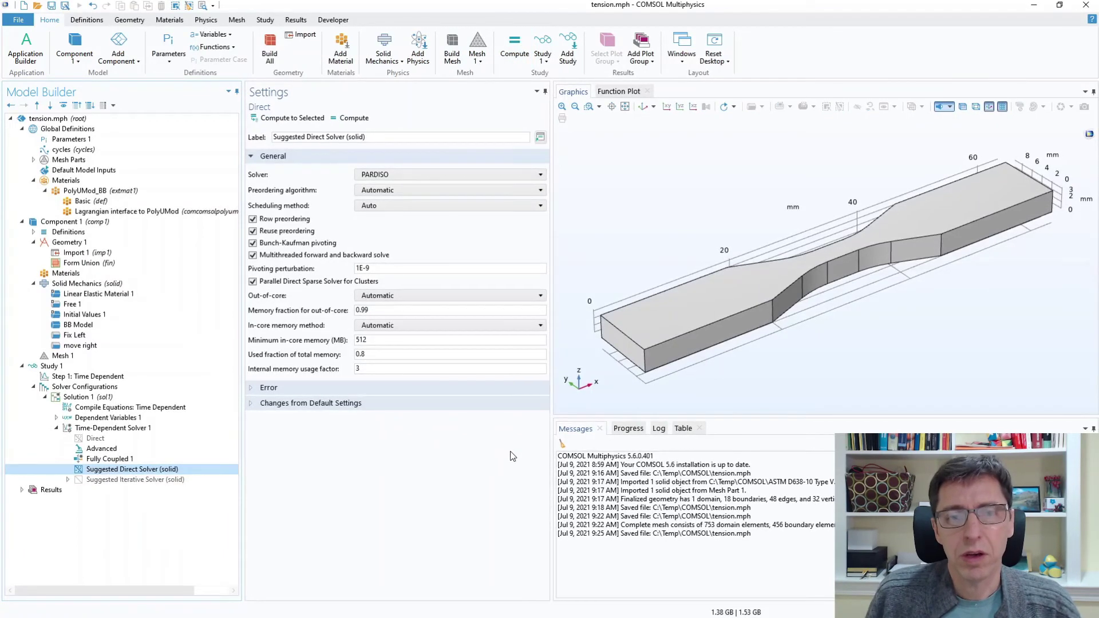
{"action": "left_click", "coordinate": [657, 428]}
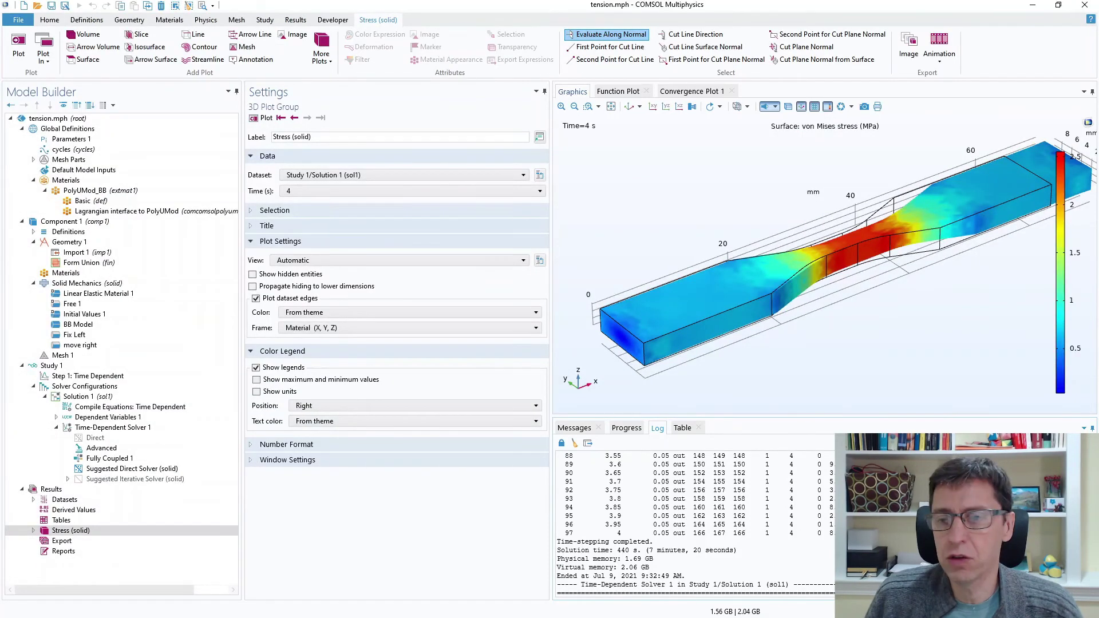
Step: Add a Mesh plot to the Stress (solid) plot group and expand its existing surface plot
{"action": "left_click", "coordinate": [611, 107]}
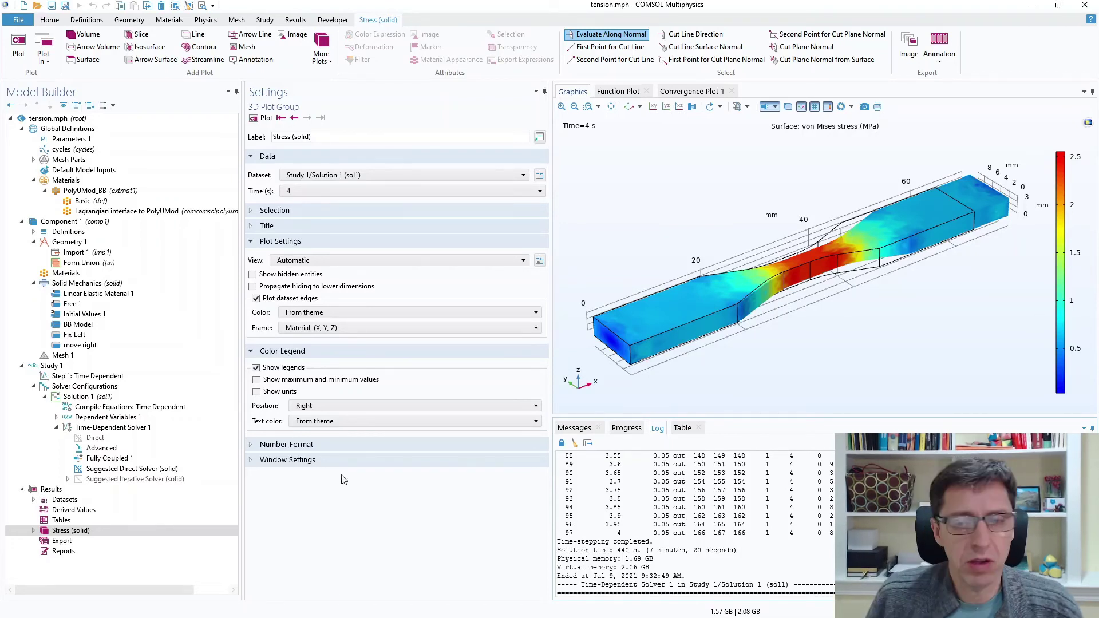
{"action": "left_click", "coordinate": [33, 531]}
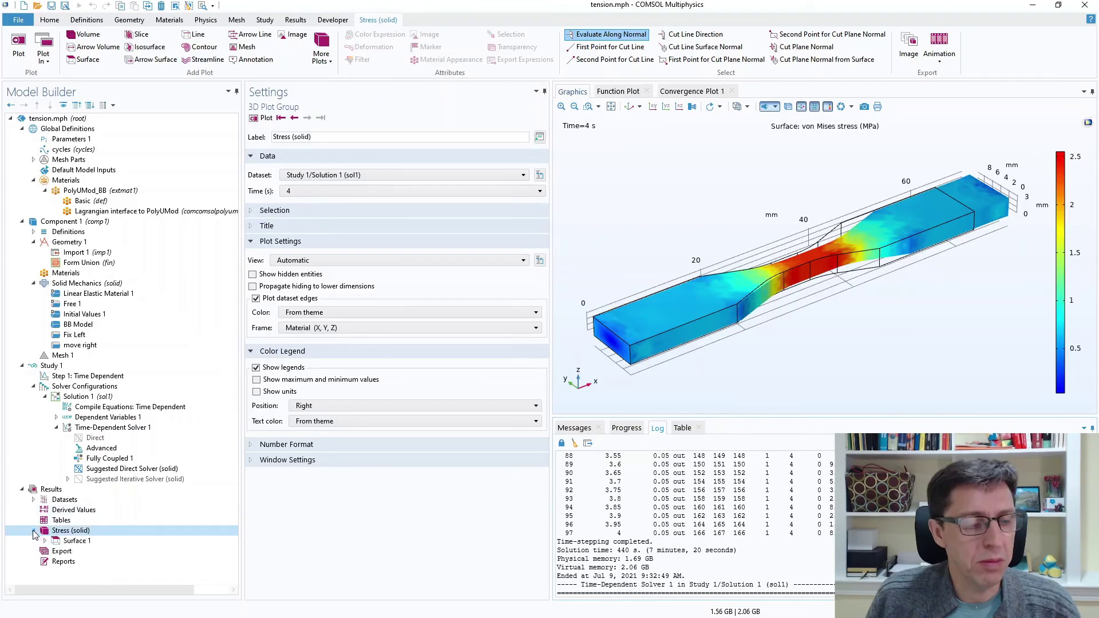
{"action": "left_click", "coordinate": [45, 540]}
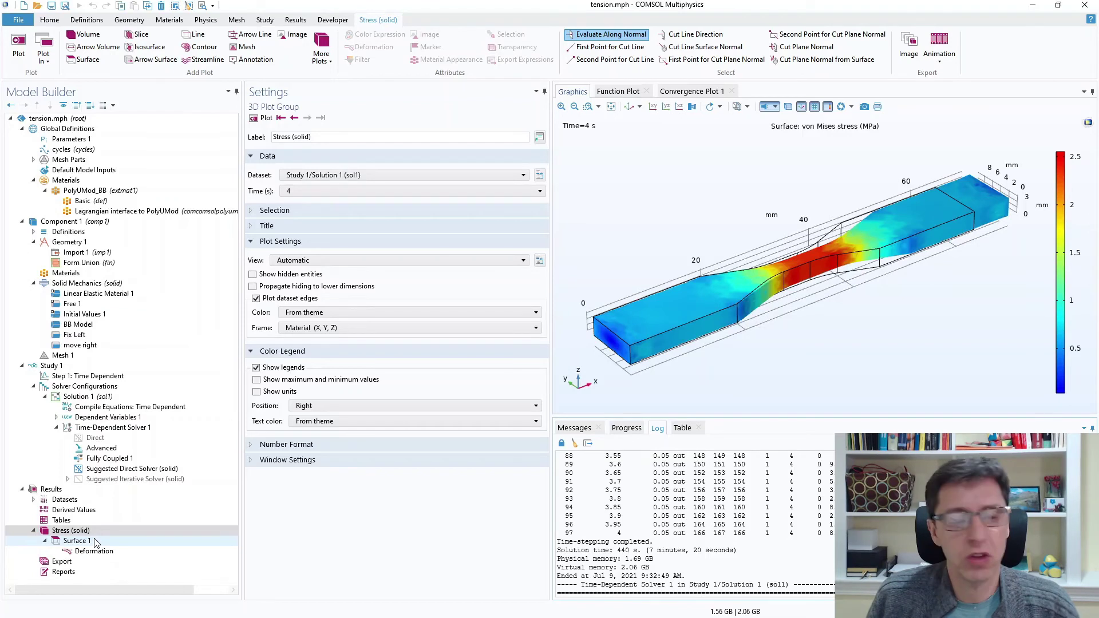
{"action": "left_click", "coordinate": [86, 533]}
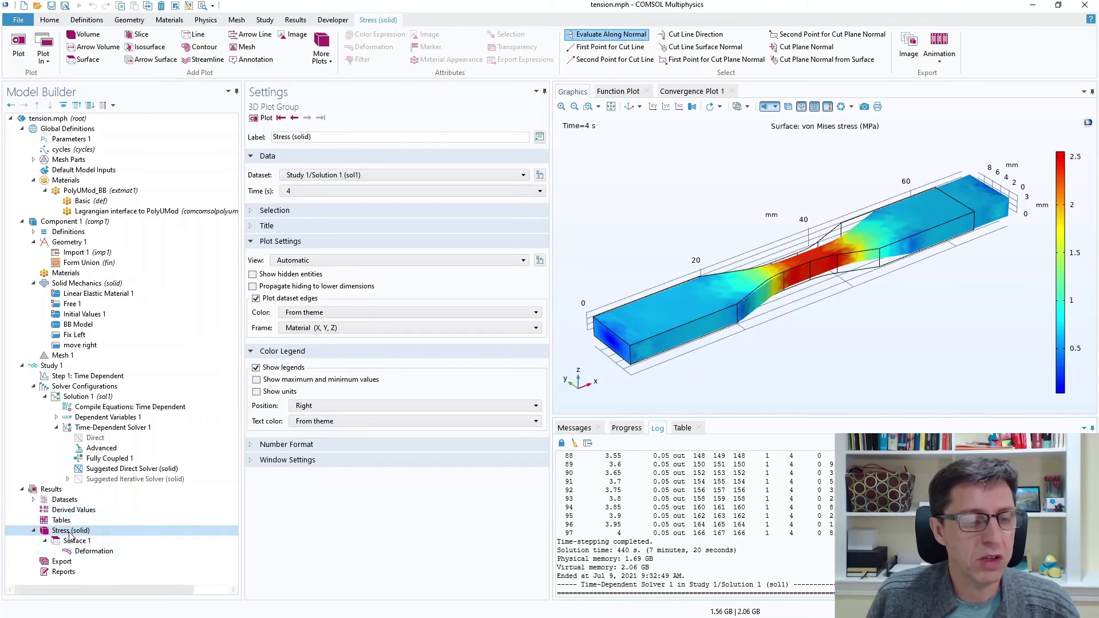
{"action": "right_click", "coordinate": [69, 536]}
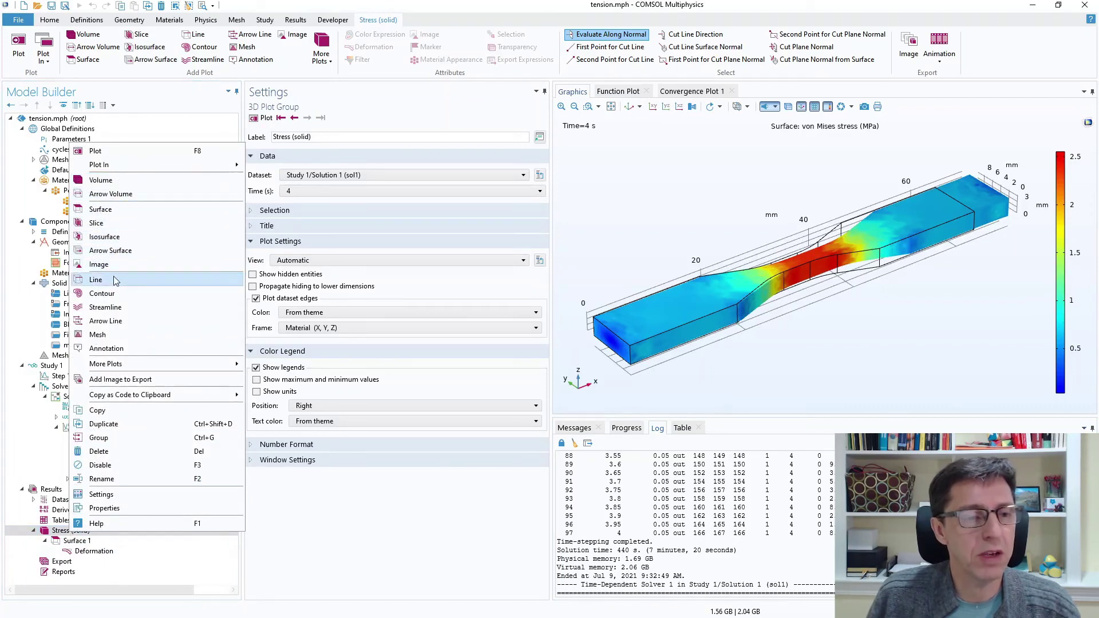
{"action": "key", "text": "Escape"}
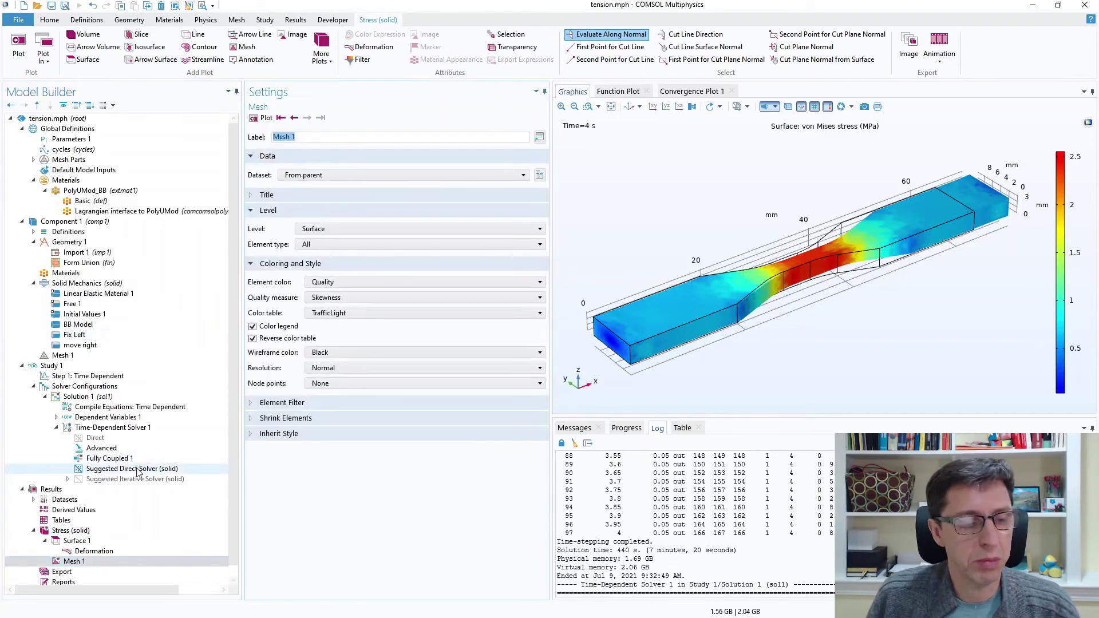
Step: Add a deformation to the new mesh plot with its scale factor set to 1
{"action": "scroll", "coordinate": [137, 470], "scroll_direction": "down", "scroll_amount": 1}
{"action": "right_click", "coordinate": [69, 552]}
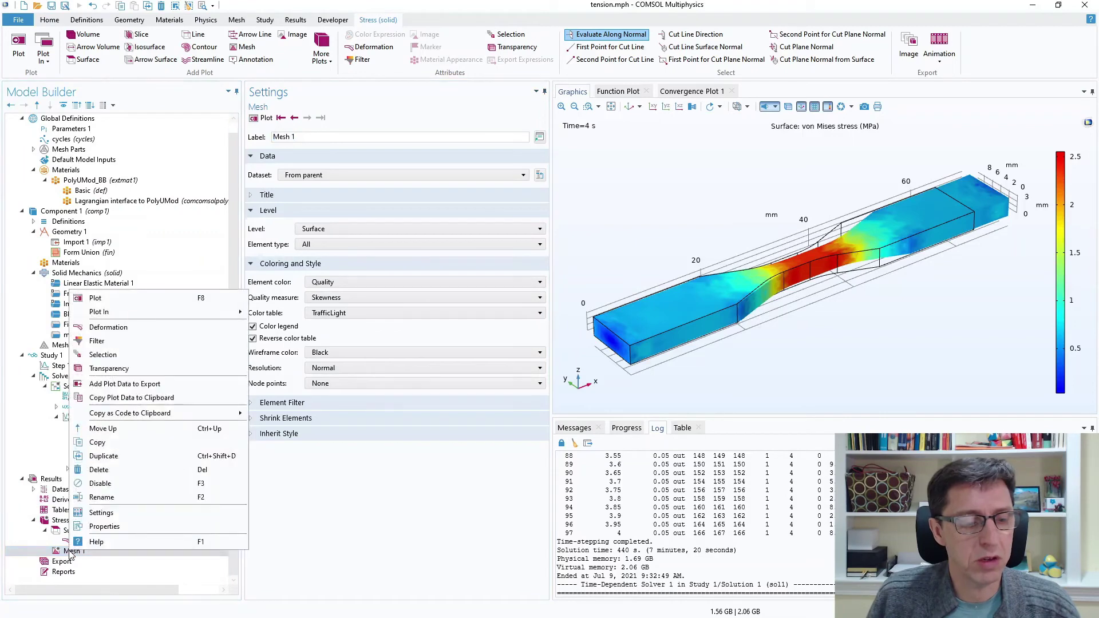
{"action": "left_click", "coordinate": [129, 332]}
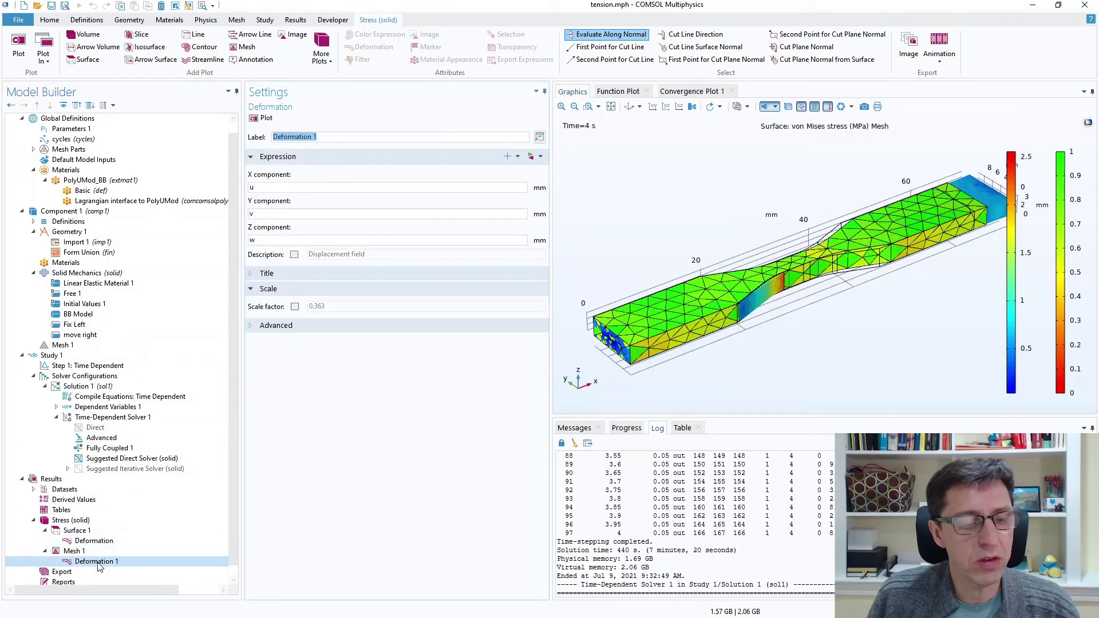
{"action": "left_click", "coordinate": [295, 307]}
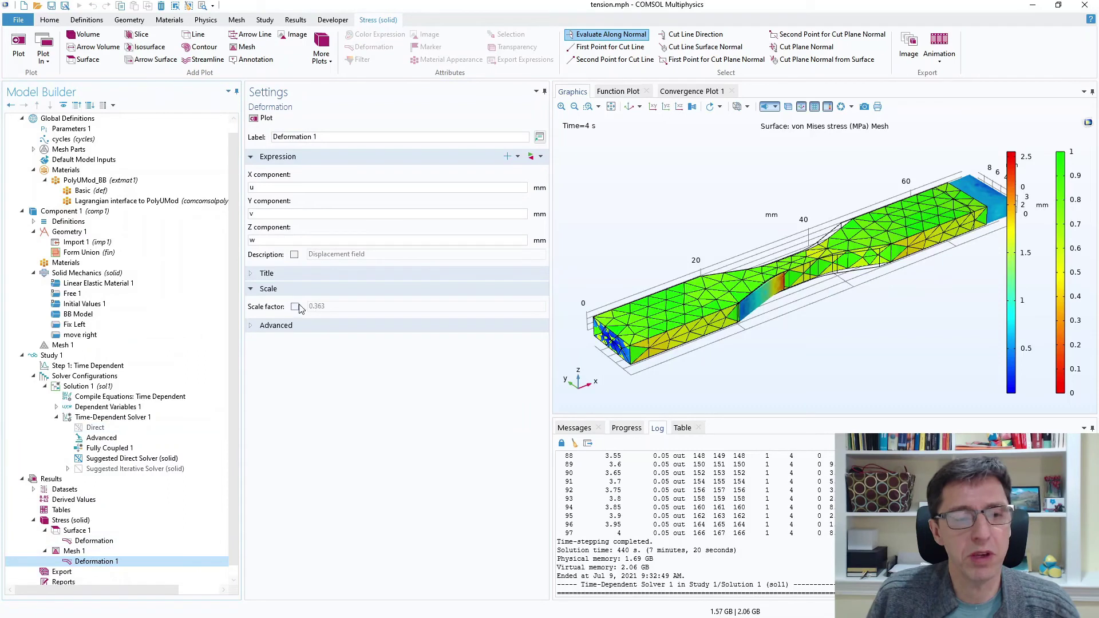
{"action": "triple_click", "coordinate": [373, 307]}
{"action": "type", "text": "1"}
{"action": "key", "text": "Tab"}
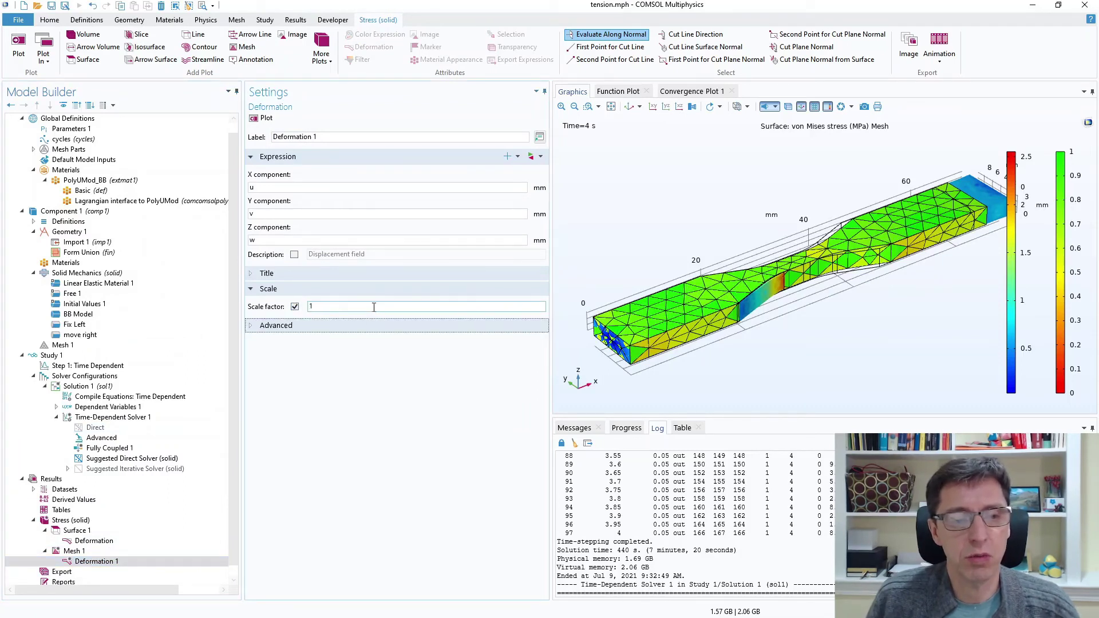
Step: Set the mesh plot's element color to None and hide the grid in the graphics view
{"action": "left_click", "coordinate": [68, 551]}
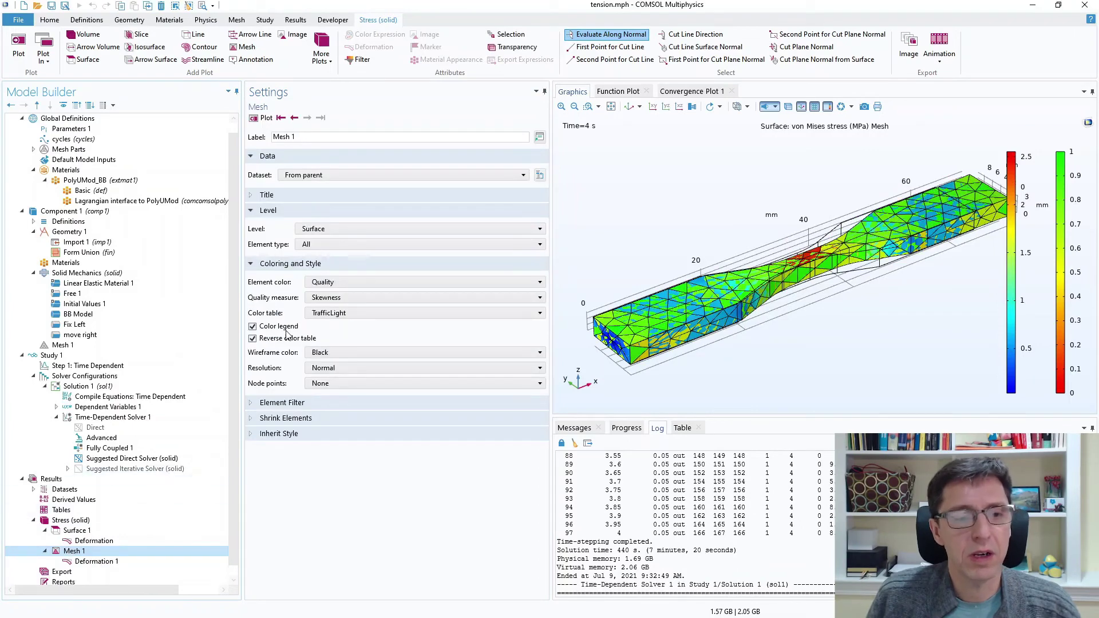
{"action": "left_click", "coordinate": [337, 282]}
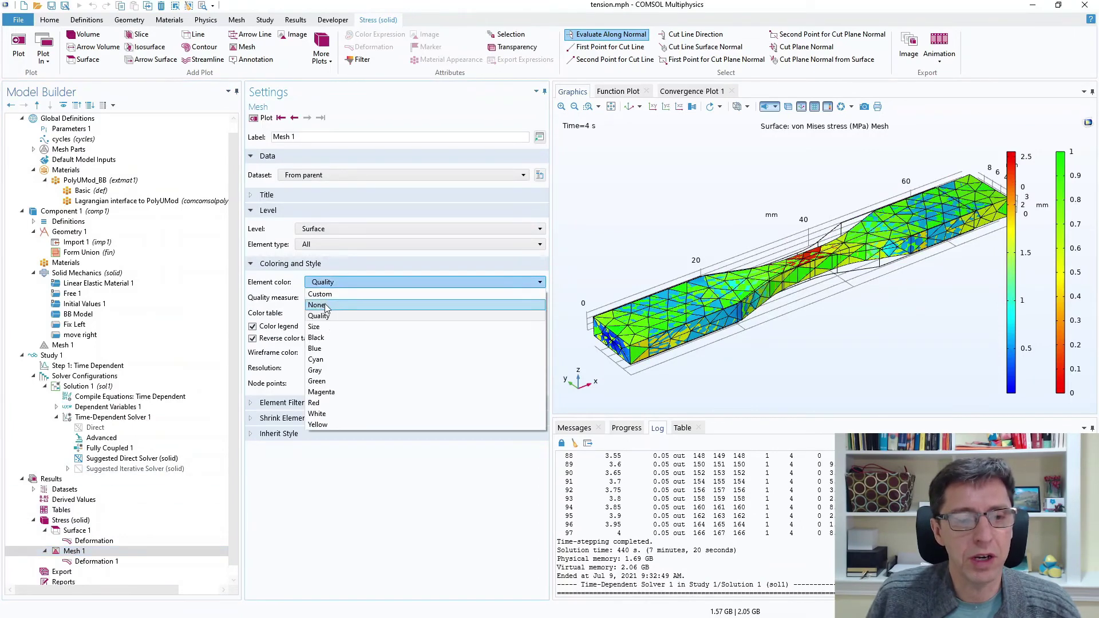
{"action": "left_click", "coordinate": [327, 305]}
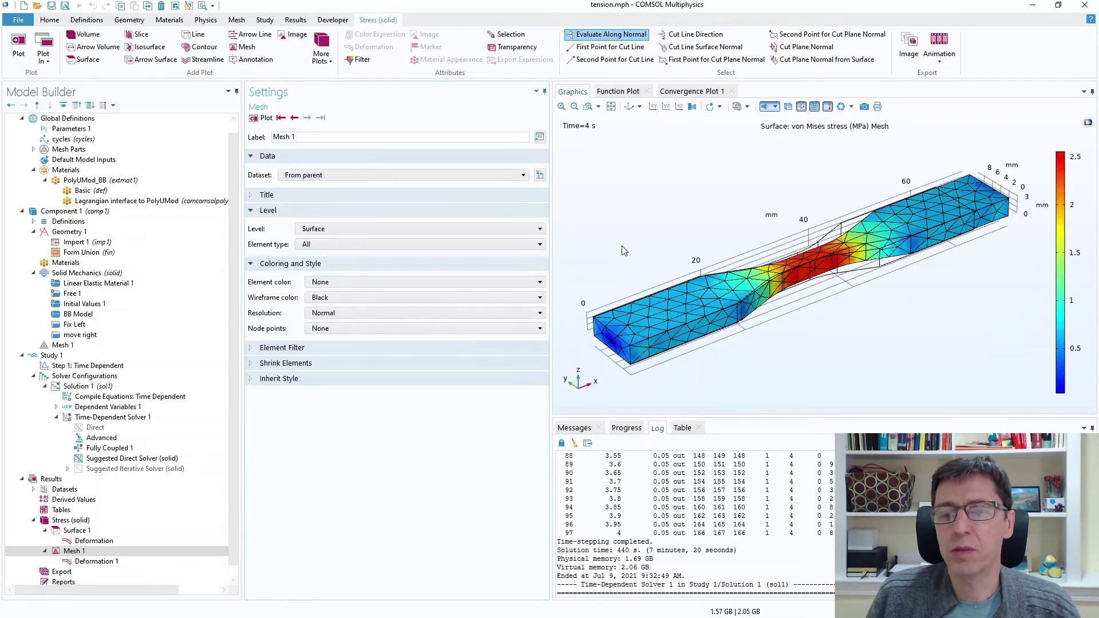
{"action": "left_click", "coordinate": [814, 107]}
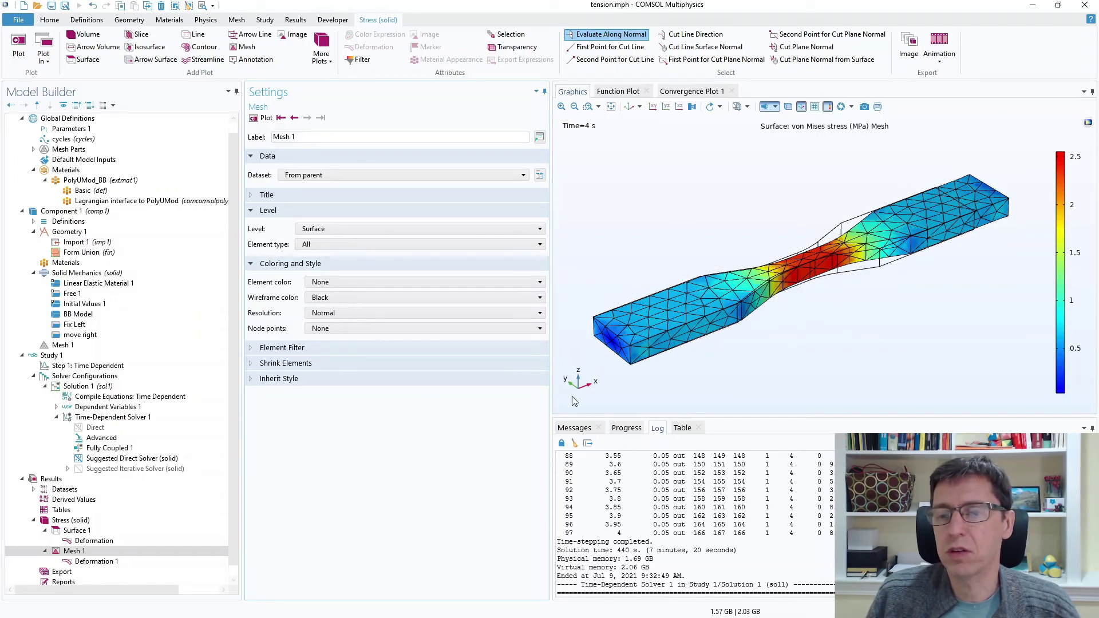
Step: In the Stress (solid) plot group, turn off dataset edges and show the legend's maximum and minimum values and units
{"action": "left_click", "coordinate": [66, 522]}
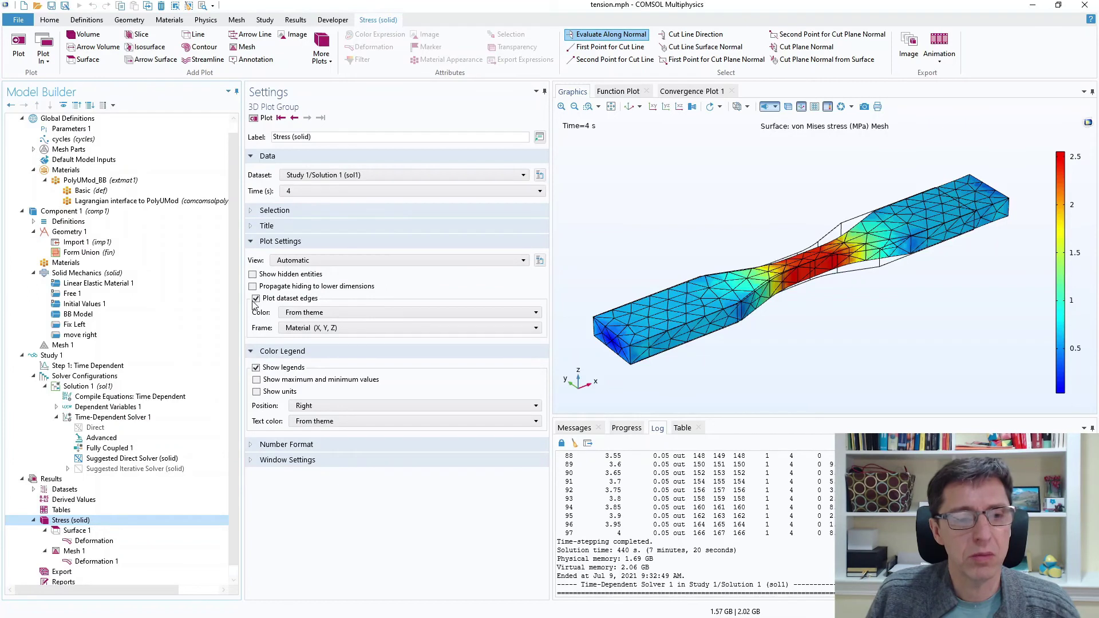
{"action": "left_click", "coordinate": [256, 298]}
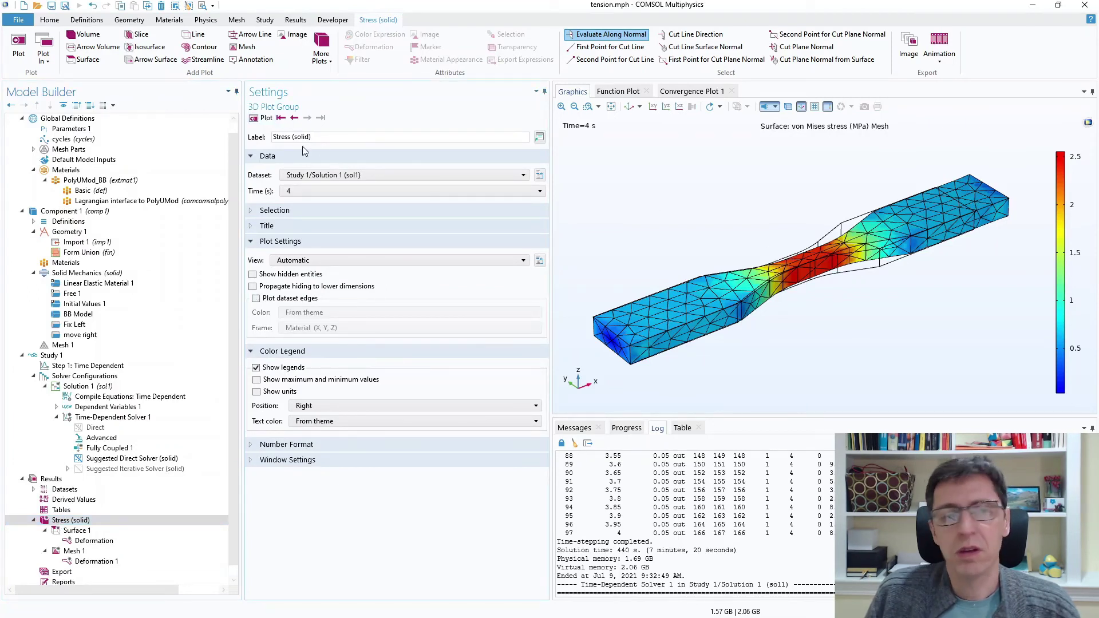
{"action": "left_click", "coordinate": [265, 119]}
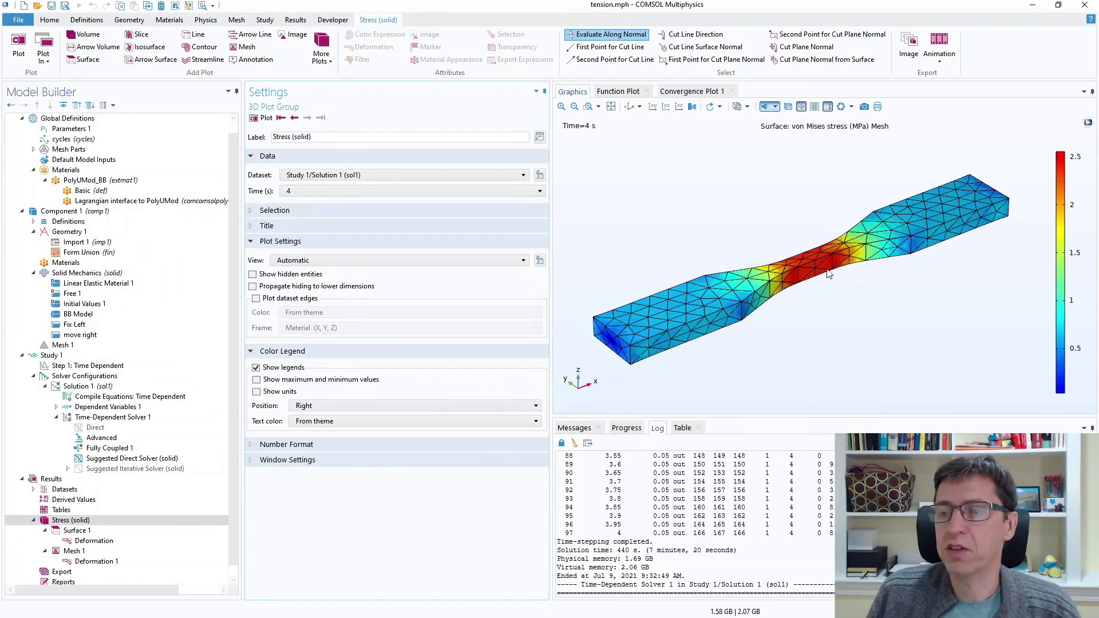
{"action": "left_click", "coordinate": [296, 381]}
{"action": "left_click", "coordinate": [284, 392]}
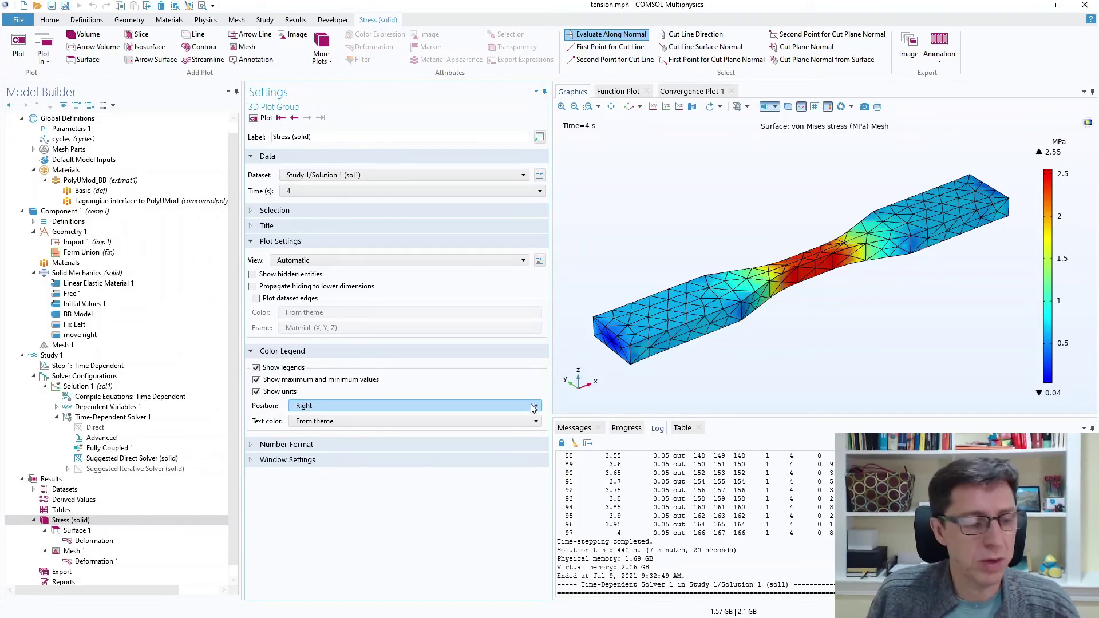
{"action": "scroll", "coordinate": [139, 418], "scroll_direction": "down", "scroll_amount": 1}
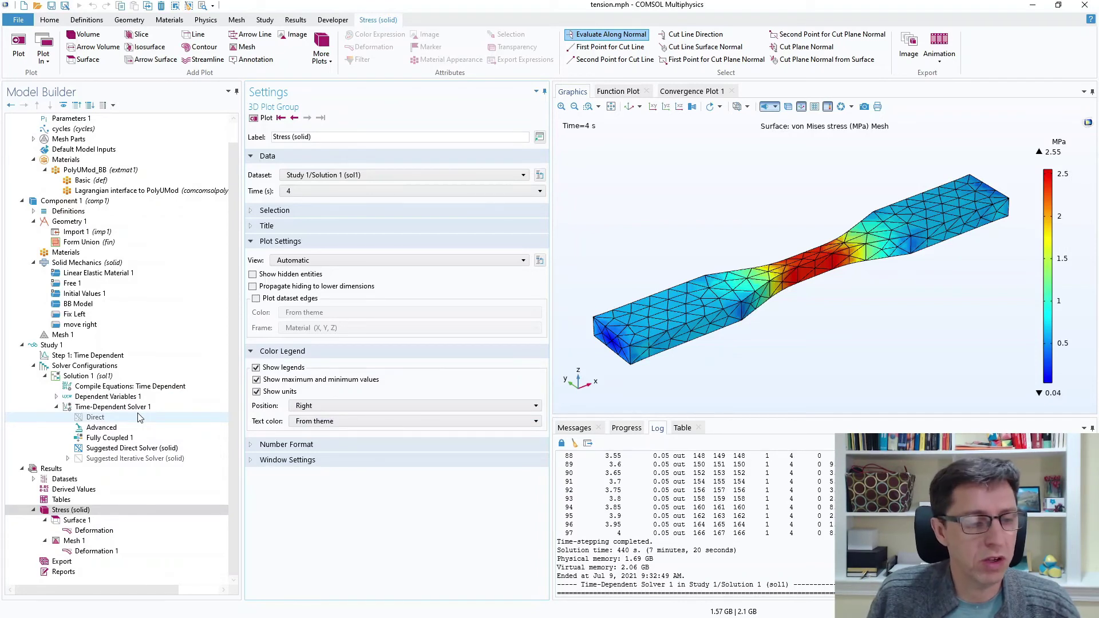
{"action": "left_click", "coordinate": [73, 490]}
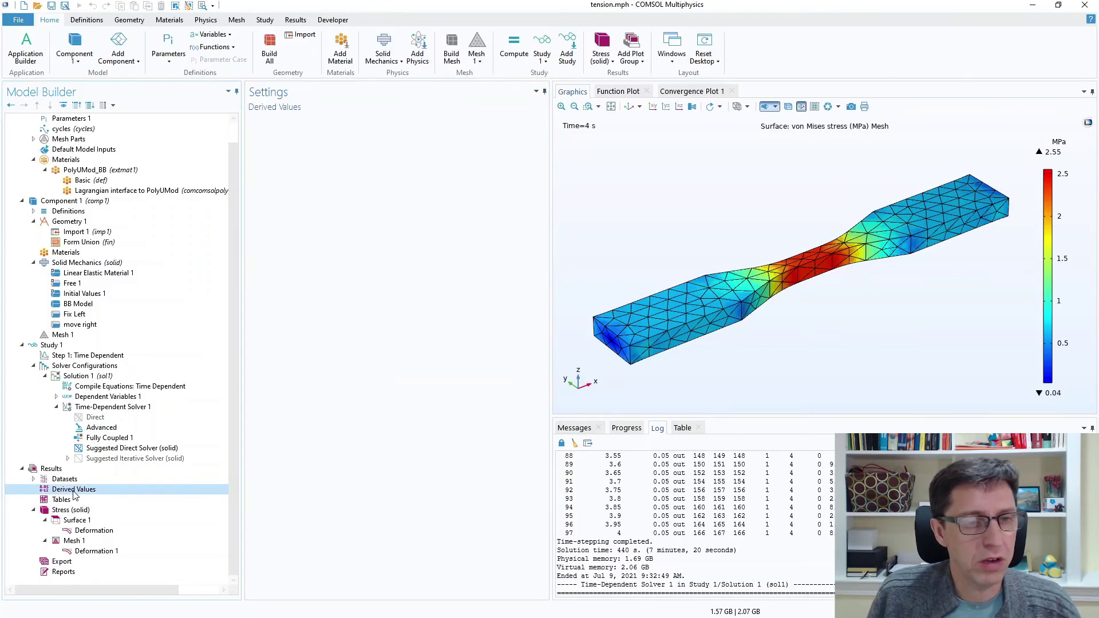
{"action": "right_click", "coordinate": [73, 492]}
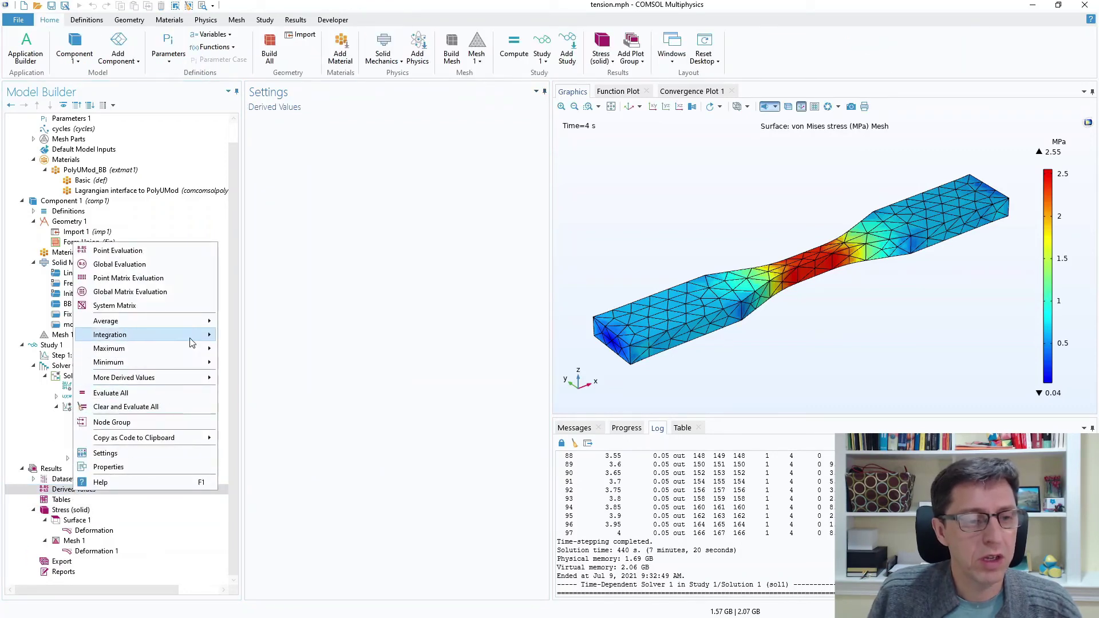
{"action": "mouse_move", "coordinate": [199, 337]}
{"action": "left_click", "coordinate": [501, 452]}
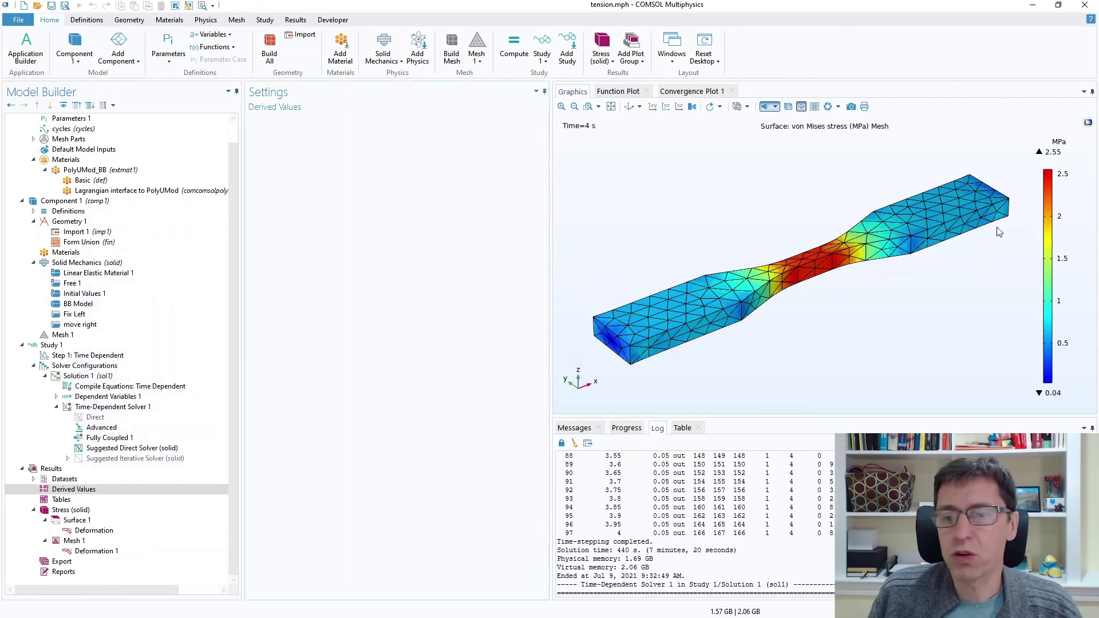
Step: Add a surface integration under Derived Values and assign it to the specimen's end face on the +x side, boundary 18
{"action": "left_click_drag", "start_coordinate": [979, 218], "coordinate": [947, 263]}
{"action": "left_click", "coordinate": [78, 490]}
{"action": "right_click", "coordinate": [79, 493]}
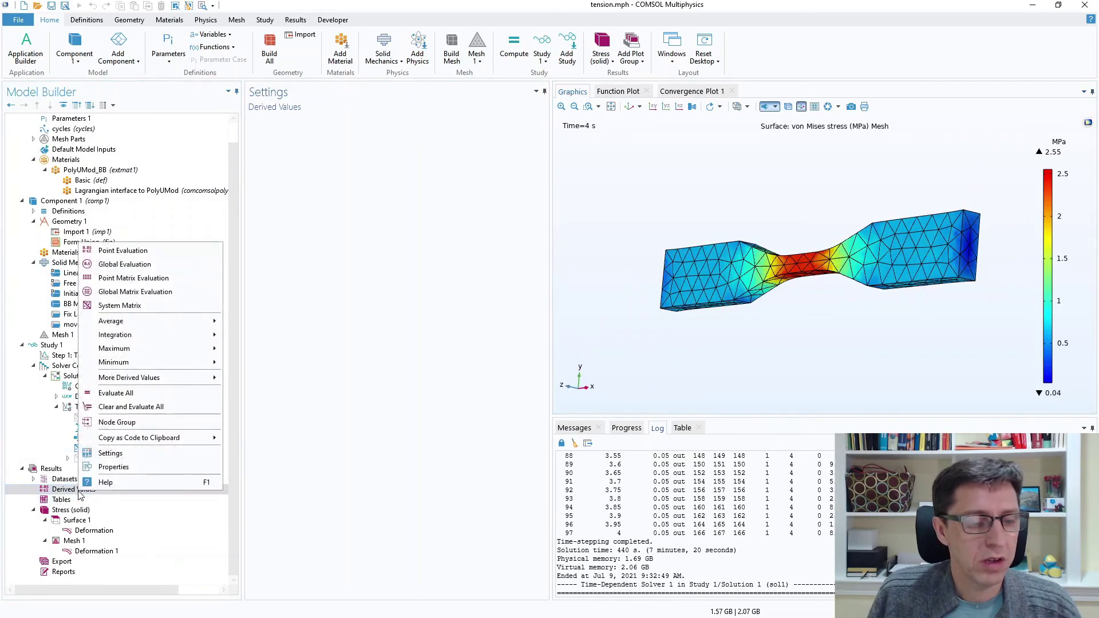
{"action": "mouse_move", "coordinate": [202, 335]}
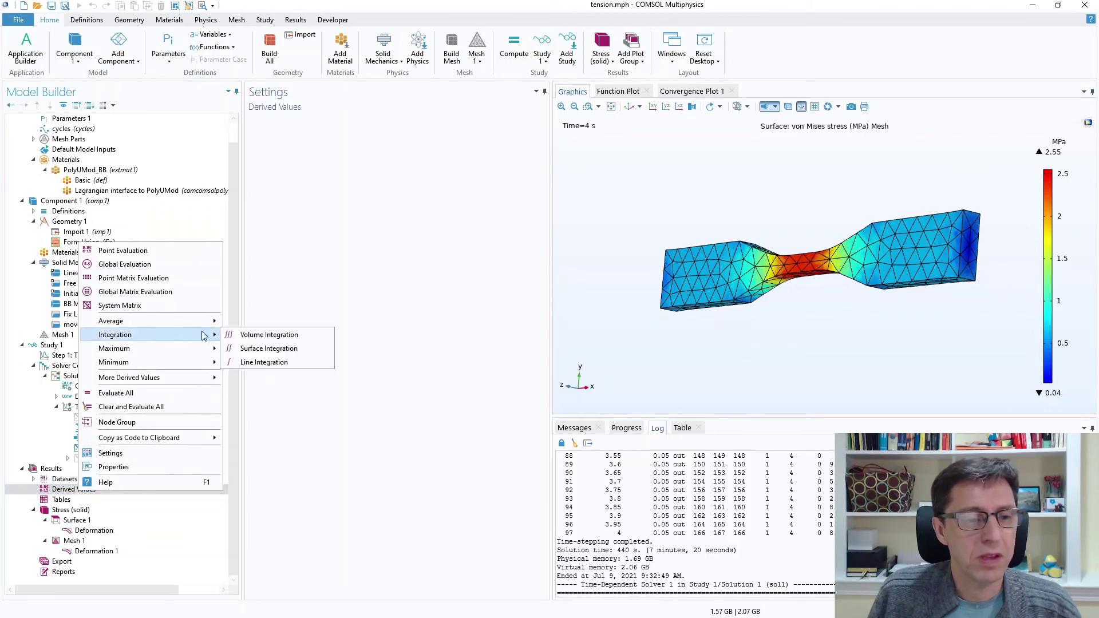
{"action": "left_click", "coordinate": [268, 348]}
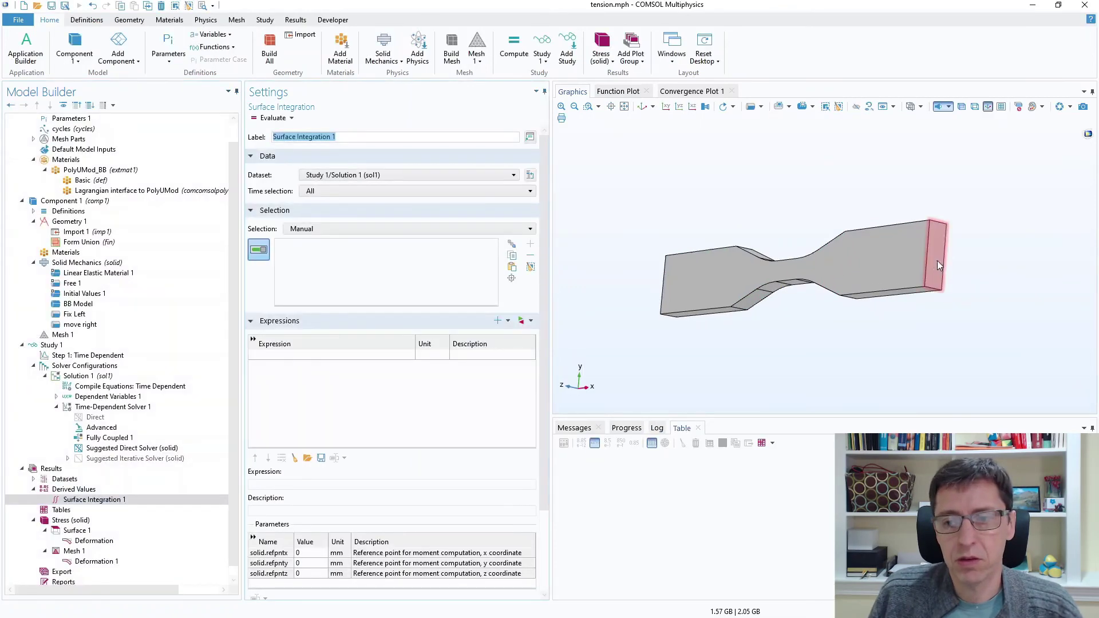
{"action": "left_click", "coordinate": [939, 266]}
{"action": "left_click", "coordinate": [257, 250]}
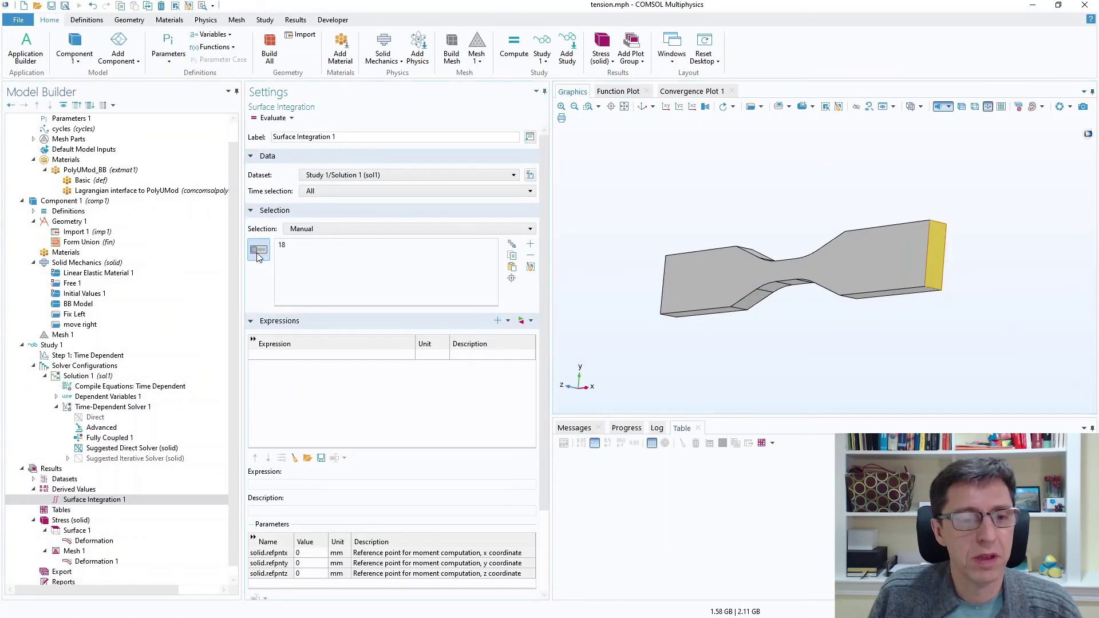
Step: Use the reaction force x component, solid.RFx, as the surface integration's expression and evaluate it, then expand the Tables node
{"action": "left_click", "coordinate": [522, 322]}
{"action": "left_click", "coordinate": [545, 453]}
{"action": "scroll", "coordinate": [547, 455], "scroll_direction": "down", "scroll_amount": 3}
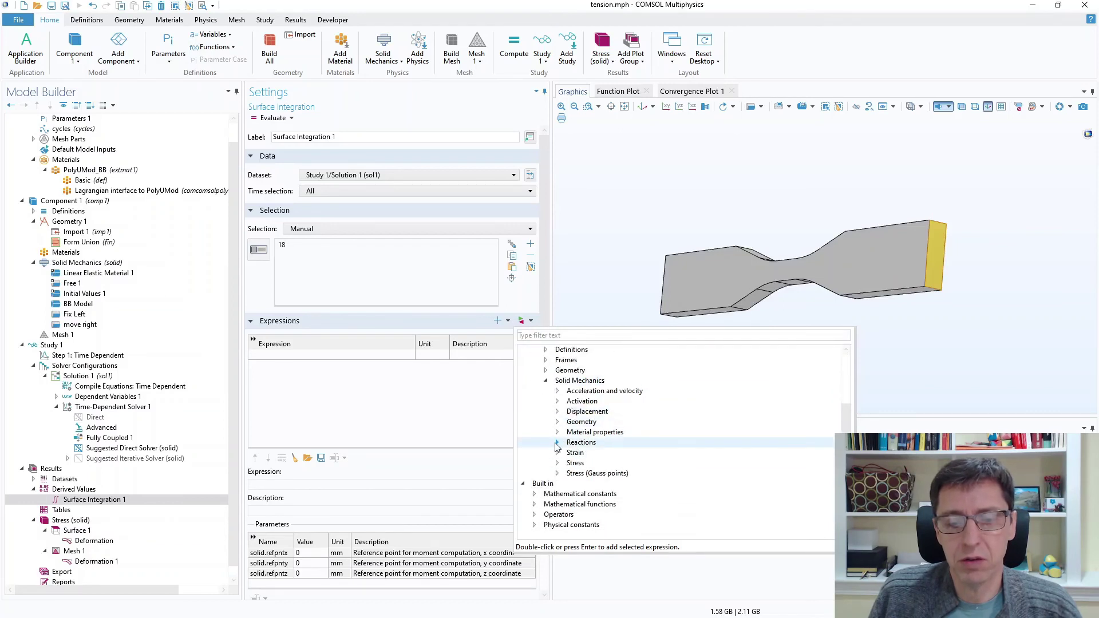
{"action": "left_click", "coordinate": [557, 442]}
{"action": "left_click", "coordinate": [569, 464]}
{"action": "double_click", "coordinate": [603, 474]}
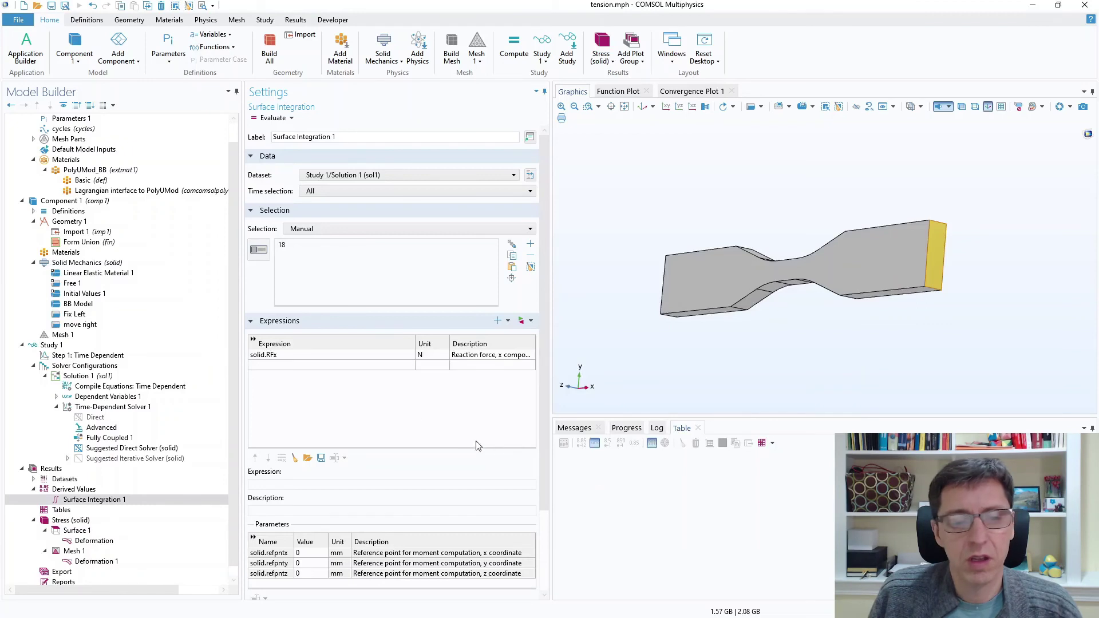
{"action": "scroll", "coordinate": [367, 407], "scroll_direction": "down", "scroll_amount": 2}
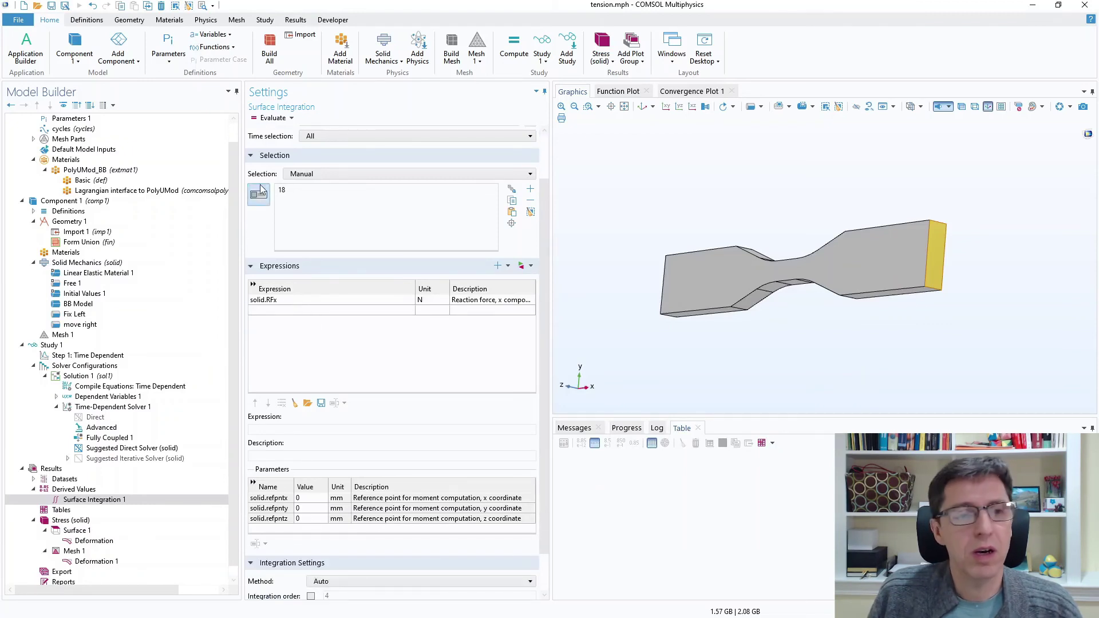
{"action": "left_click", "coordinate": [266, 121]}
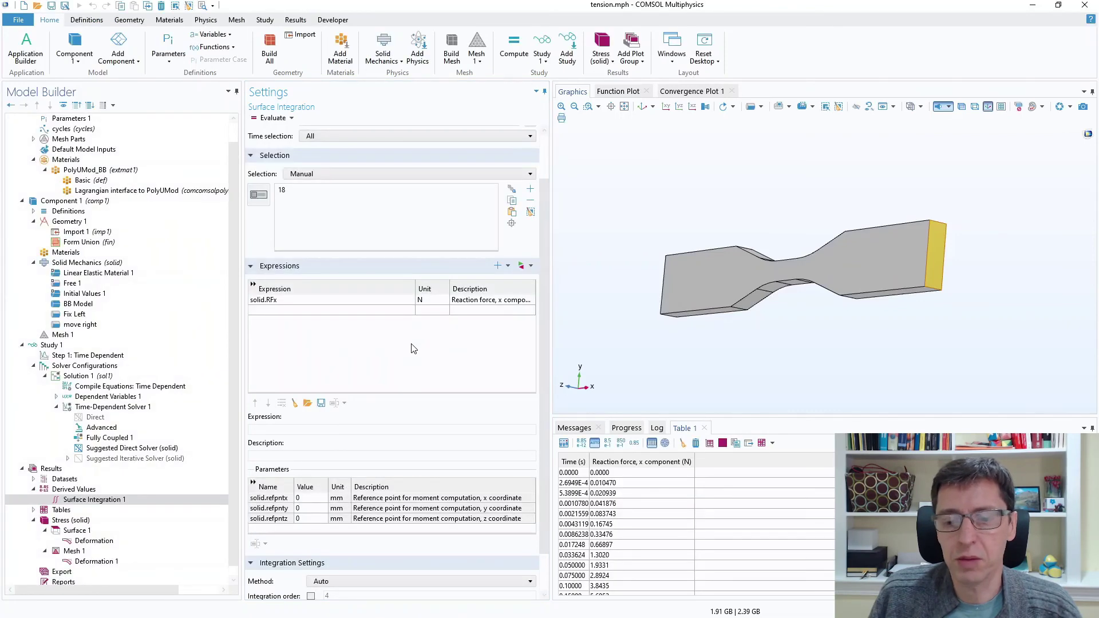
{"action": "left_click", "coordinate": [33, 510]}
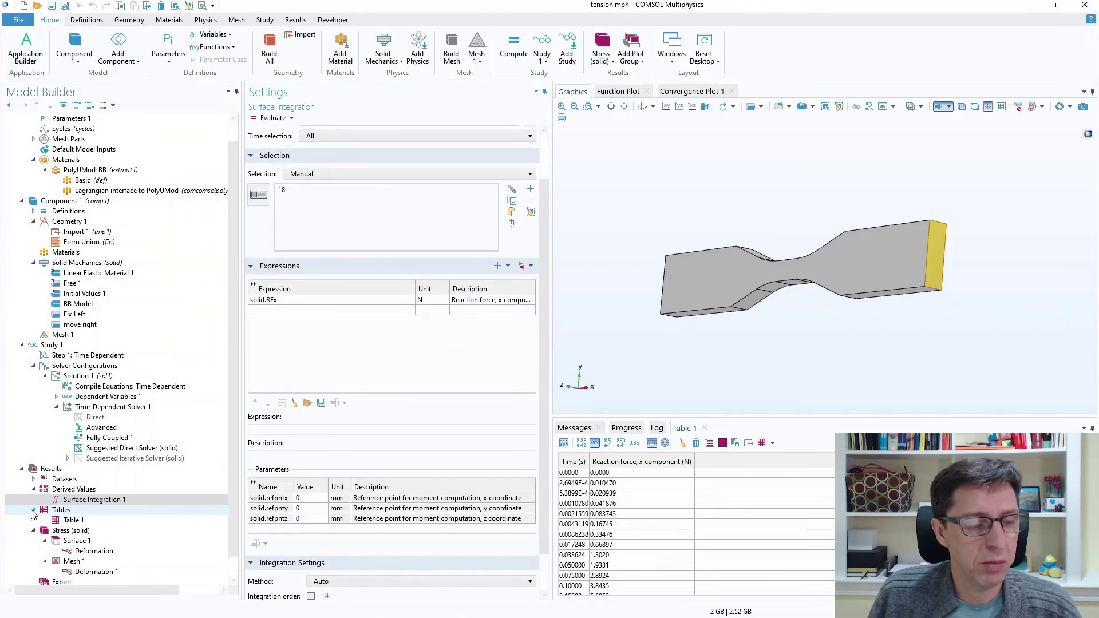
{"action": "scroll", "coordinate": [69, 524], "scroll_direction": "down", "scroll_amount": 1}
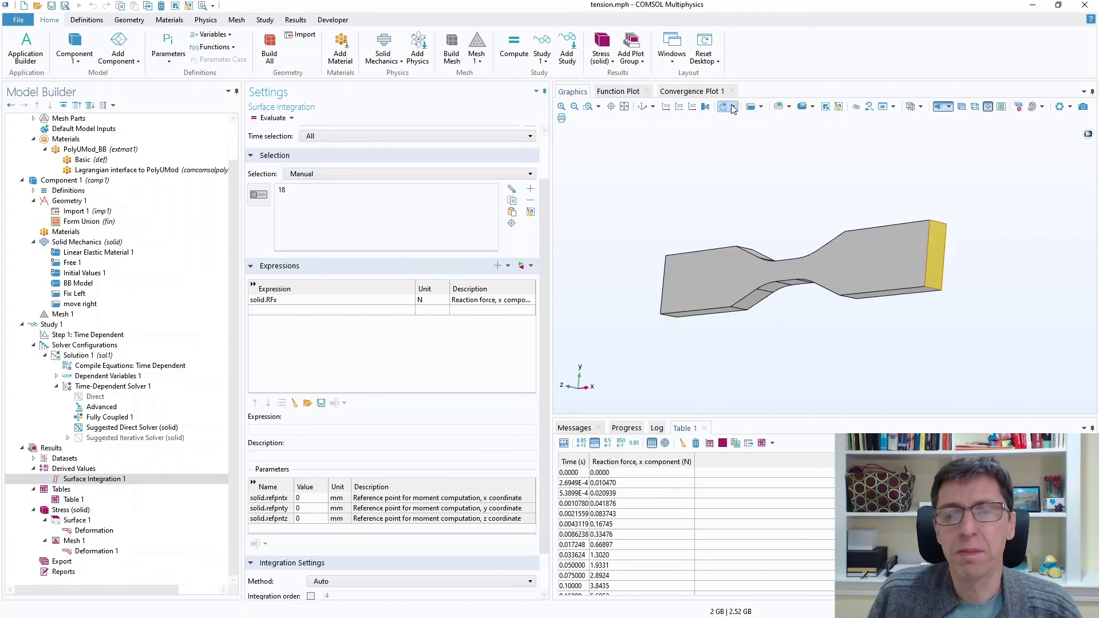
Step: Add a point evaluation under Derived Values and assign it to point 29, a lower corner of the specimen's +x end
{"action": "left_click", "coordinate": [641, 107]}
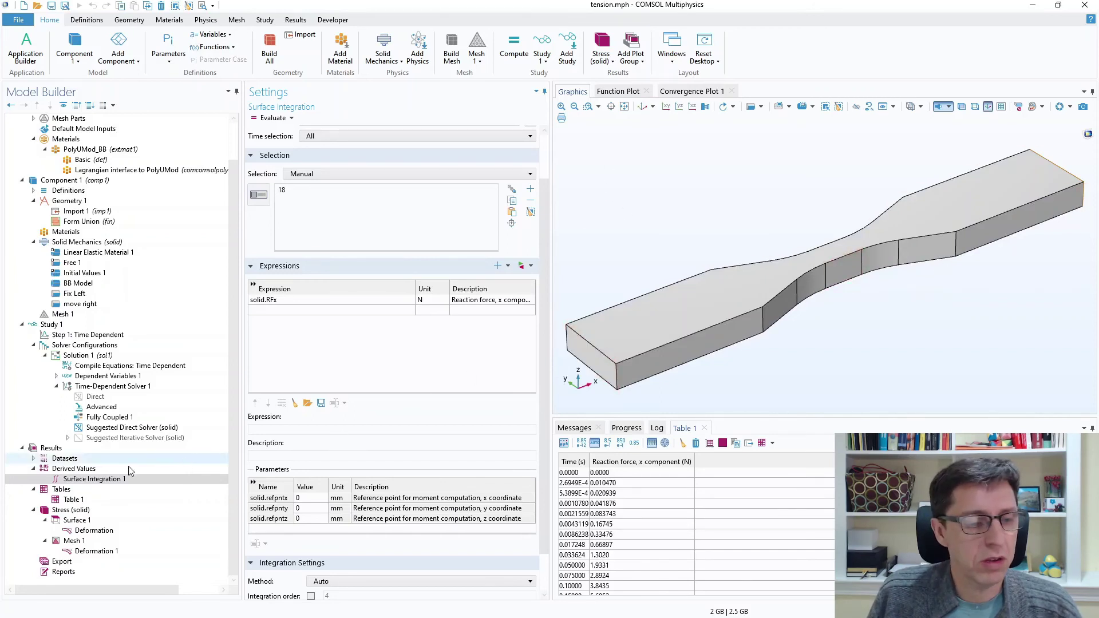
{"action": "left_click", "coordinate": [76, 468]}
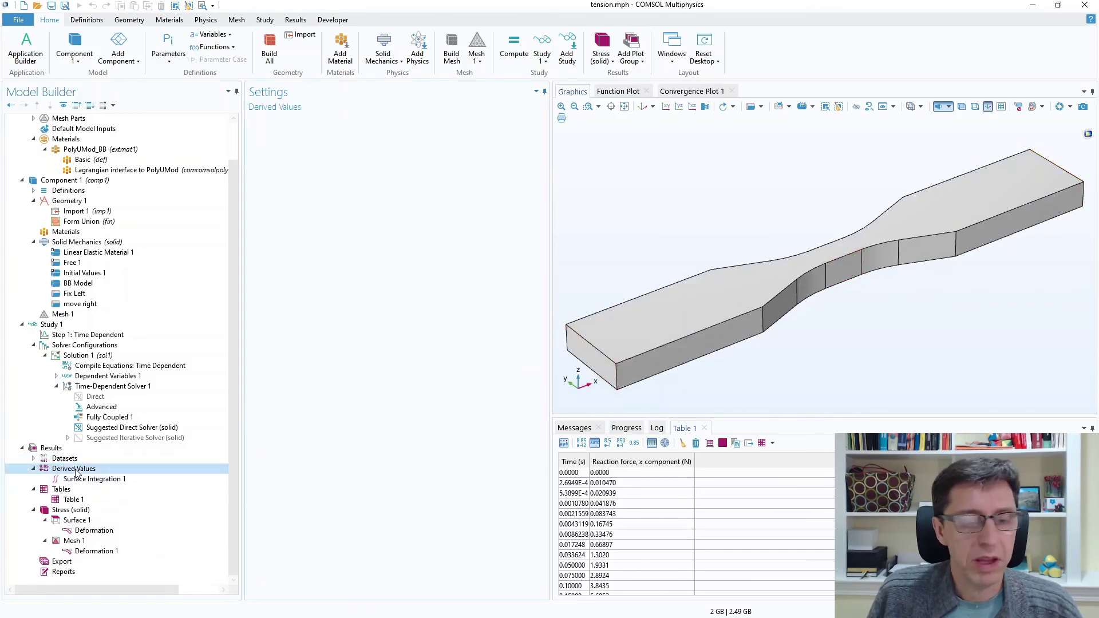
{"action": "right_click", "coordinate": [76, 471]}
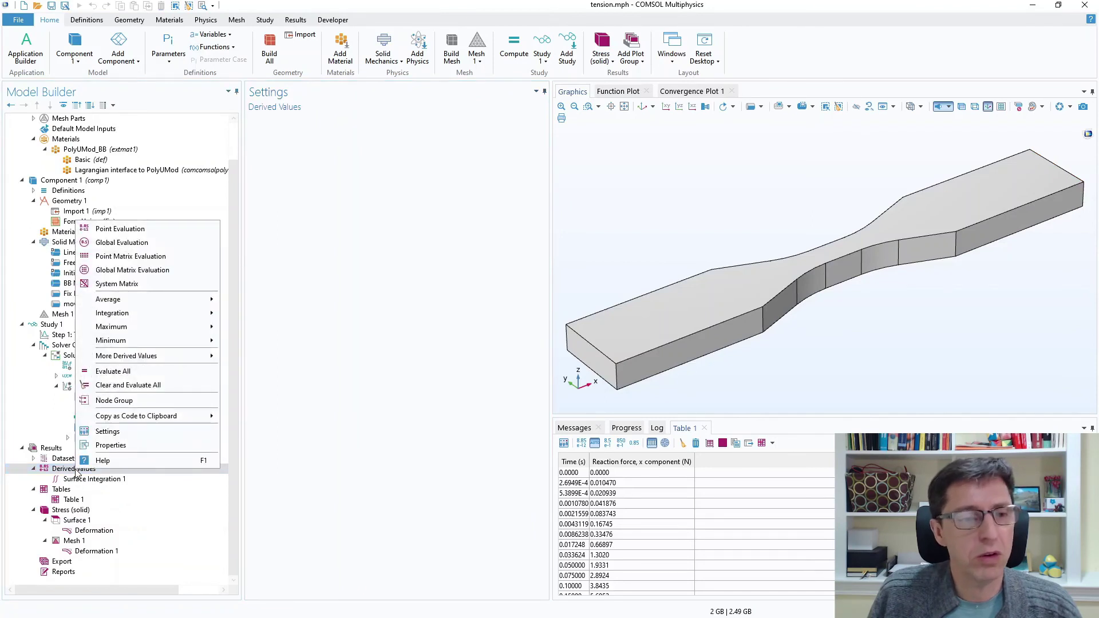
{"action": "mouse_move", "coordinate": [143, 326]}
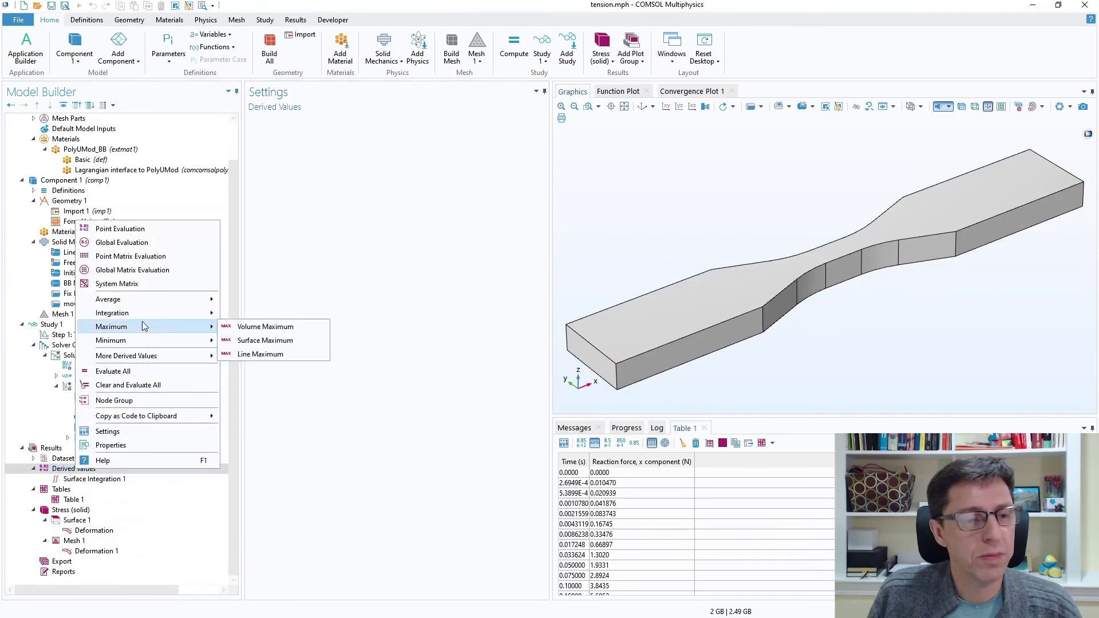
{"action": "left_click", "coordinate": [134, 229]}
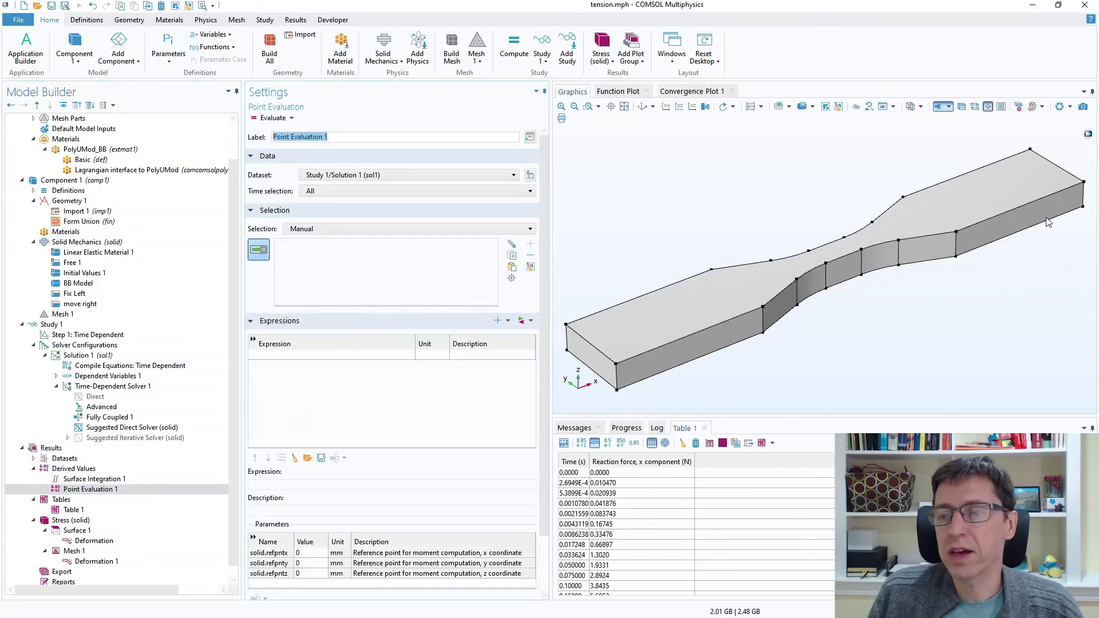
{"action": "left_click", "coordinate": [1082, 208]}
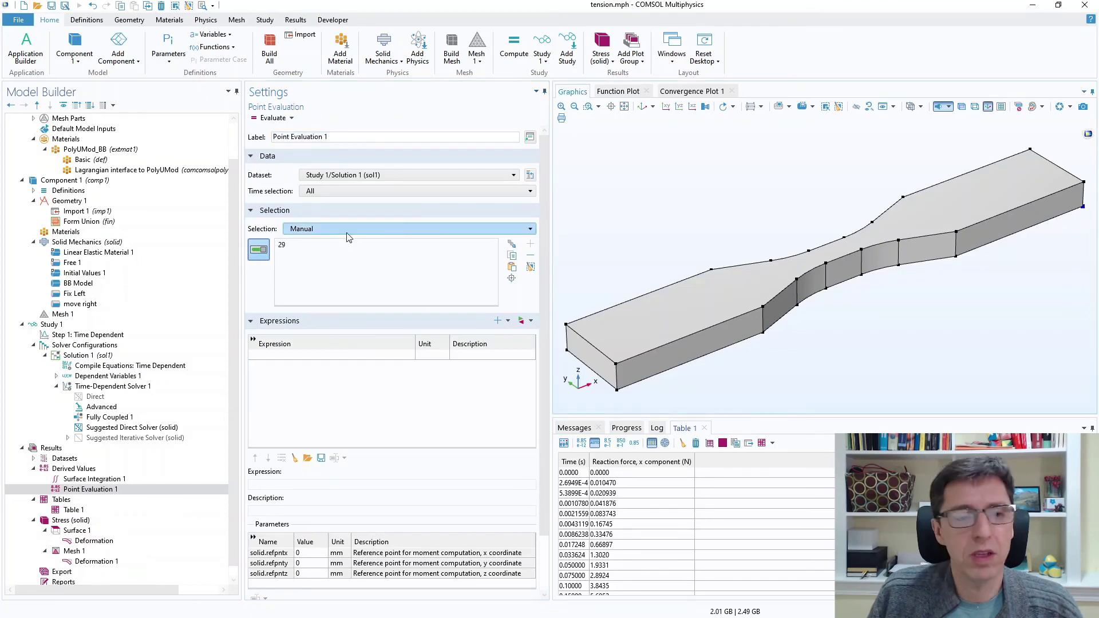
{"action": "left_click", "coordinate": [260, 249]}
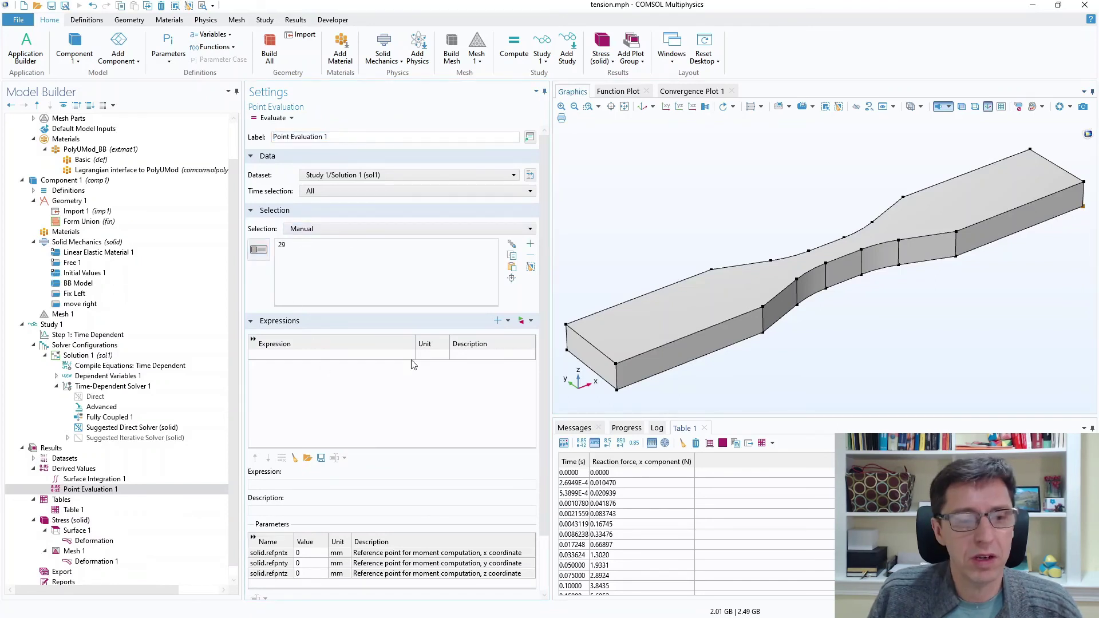
Step: Use the displacement magnitude, solid.disp, as the point evaluation's expression and evaluate it into Table 1
{"action": "left_click", "coordinate": [530, 324]}
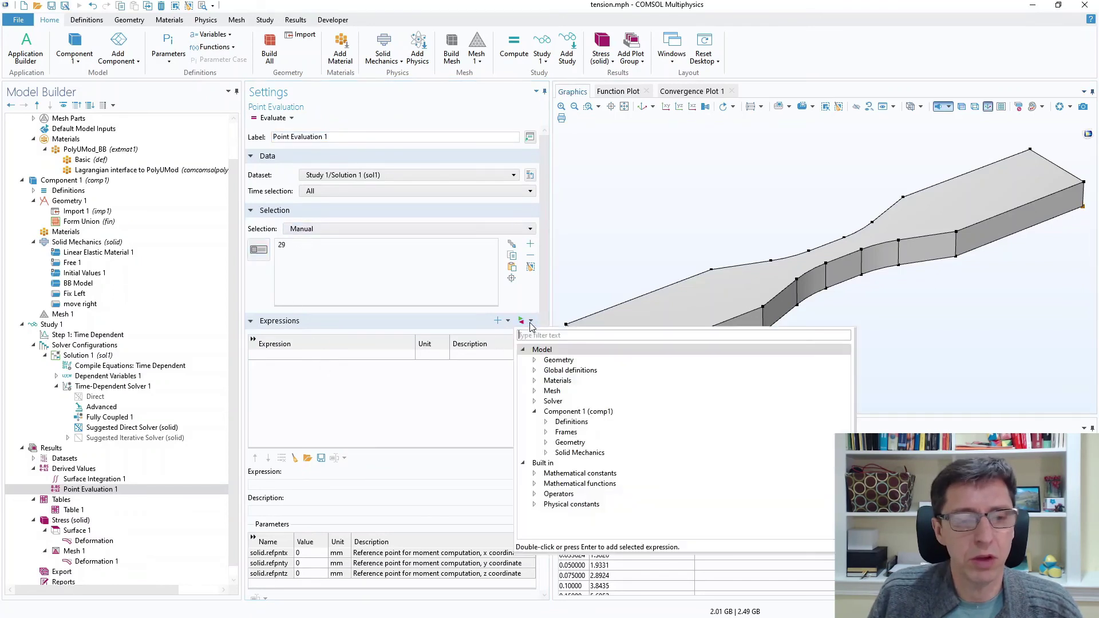
{"action": "left_click", "coordinate": [546, 452]}
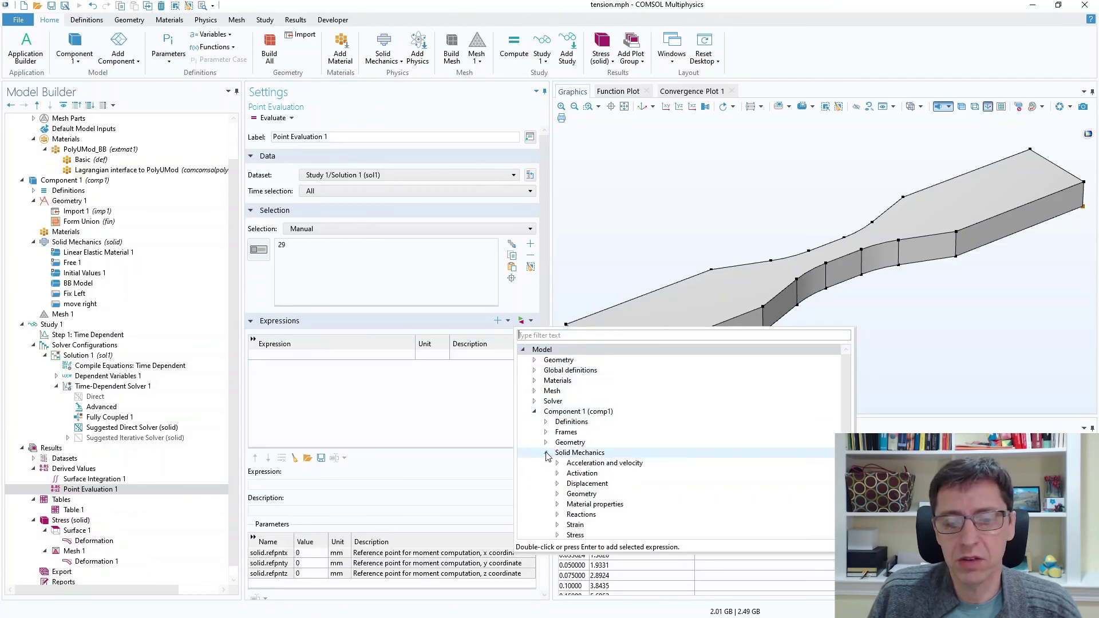
{"action": "scroll", "coordinate": [546, 452], "scroll_direction": "down", "scroll_amount": 2}
{"action": "left_click", "coordinate": [557, 422]}
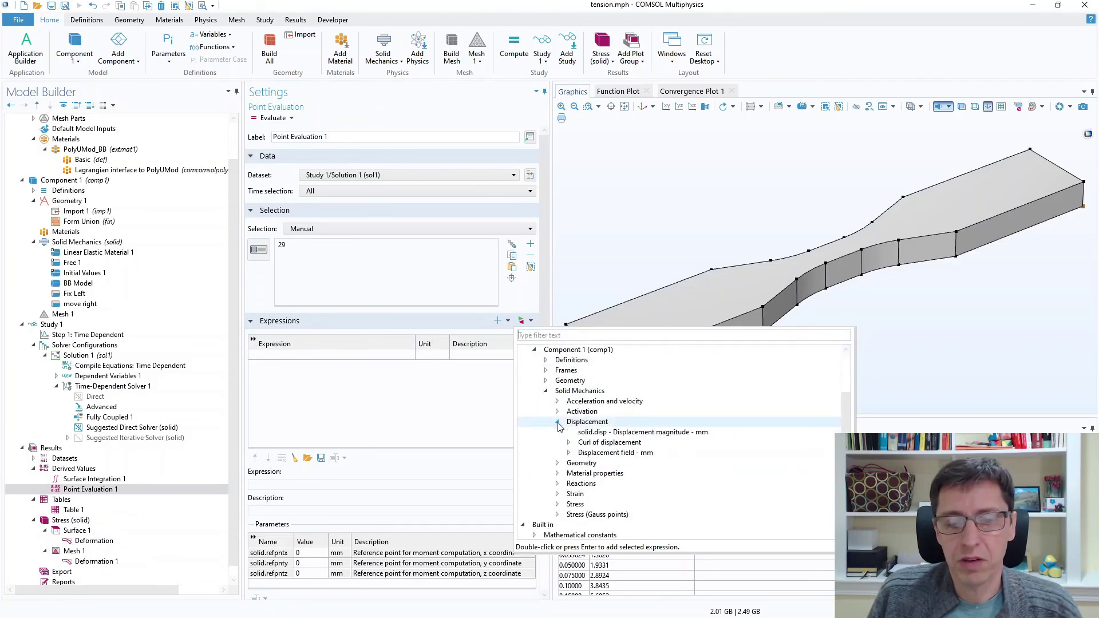
{"action": "double_click", "coordinate": [595, 434]}
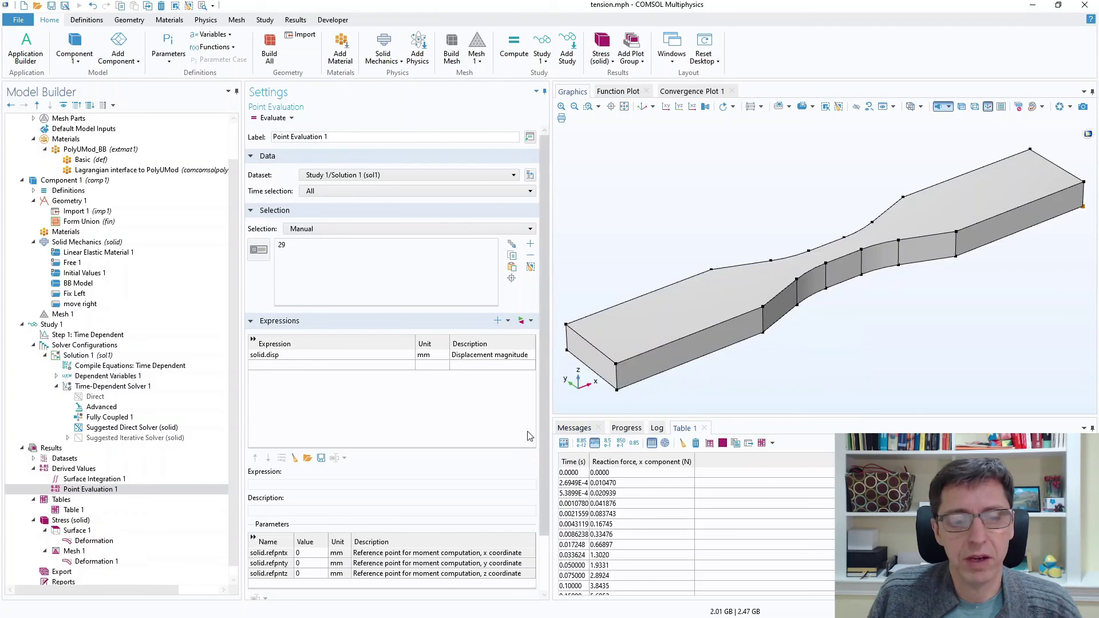
{"action": "left_click", "coordinate": [291, 118]}
{"action": "left_click", "coordinate": [297, 147]}
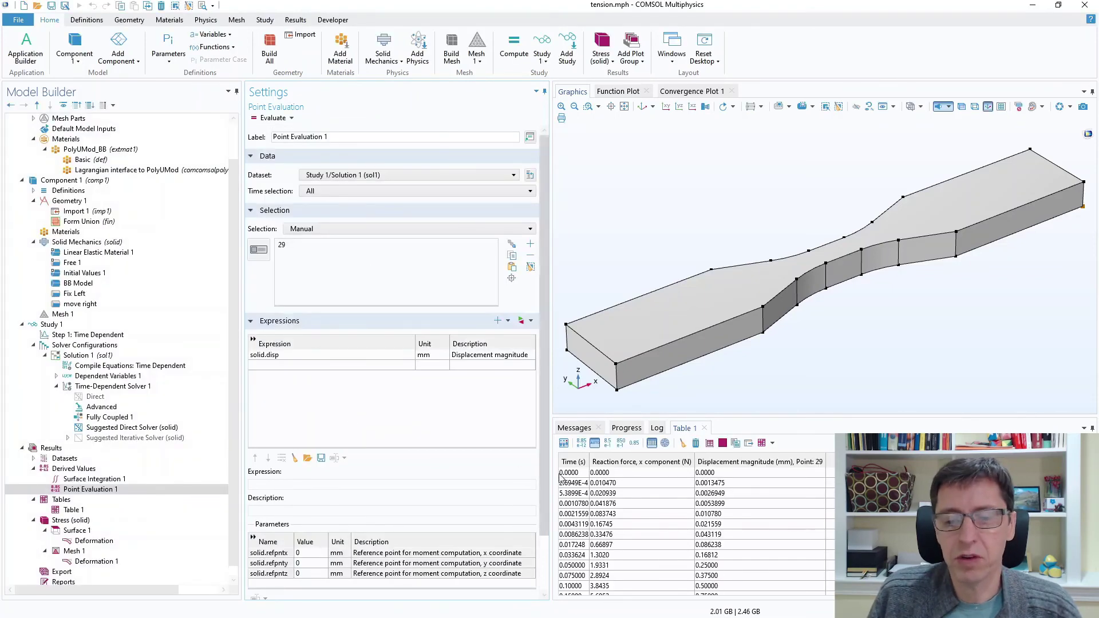
Step: Add a 1D plot group under Results and give it a table graph
{"action": "scroll", "coordinate": [163, 475], "scroll_direction": "down", "scroll_amount": 1}
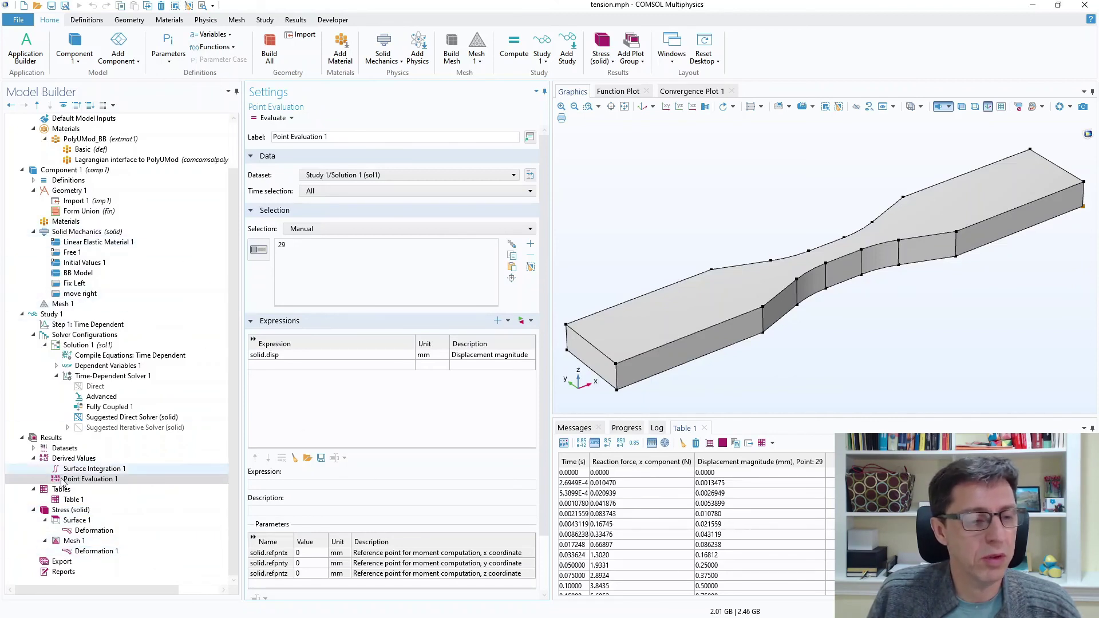
{"action": "right_click", "coordinate": [53, 439]}
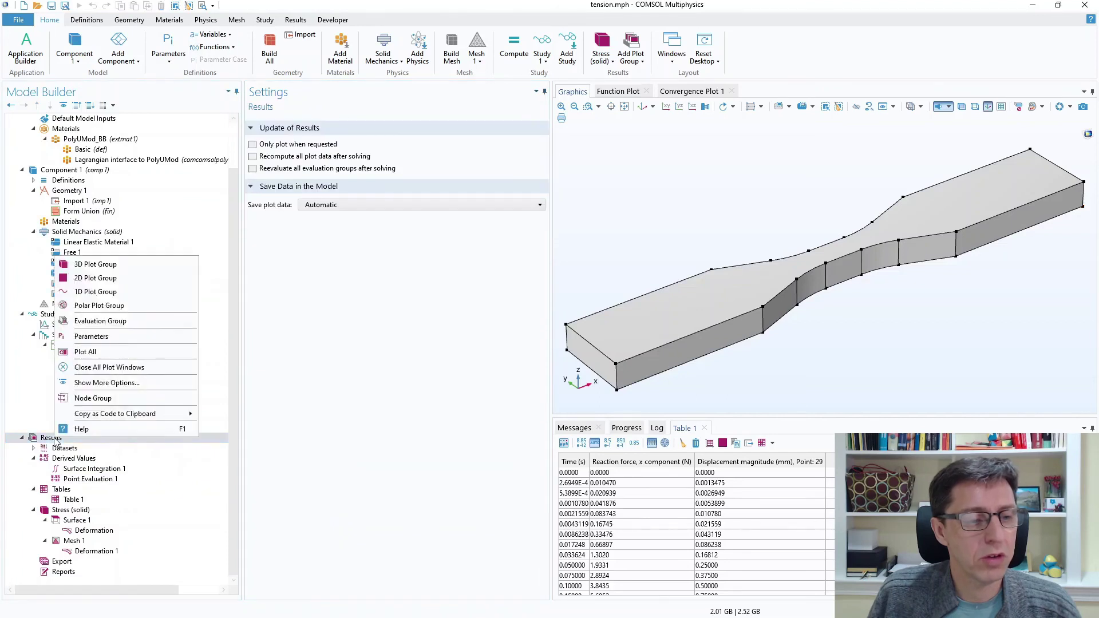
{"action": "left_click", "coordinate": [95, 292]}
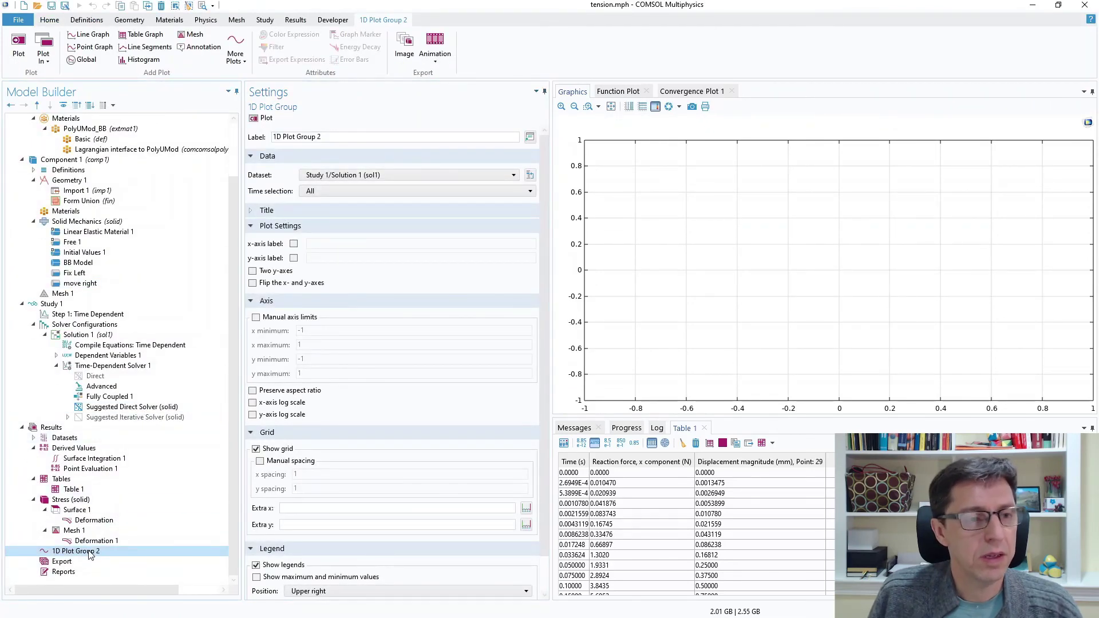
{"action": "left_click", "coordinate": [146, 35]}
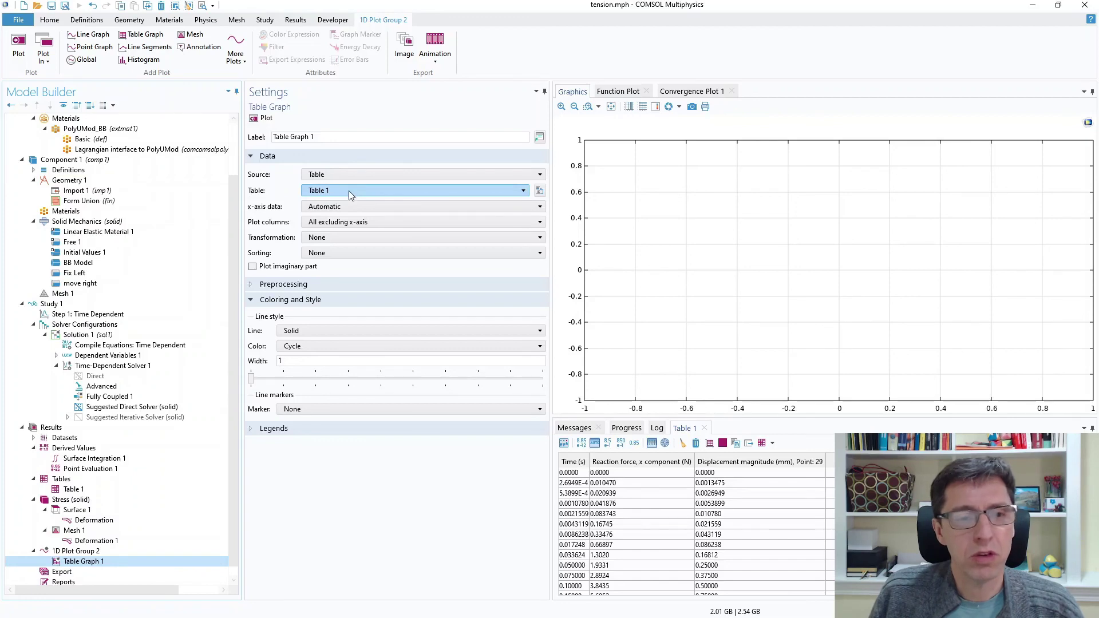
Step: Plot the table graph with displacement magnitude at point 29 as x-axis data and only the reaction force x component as plotted column
{"action": "left_click", "coordinate": [342, 206]}
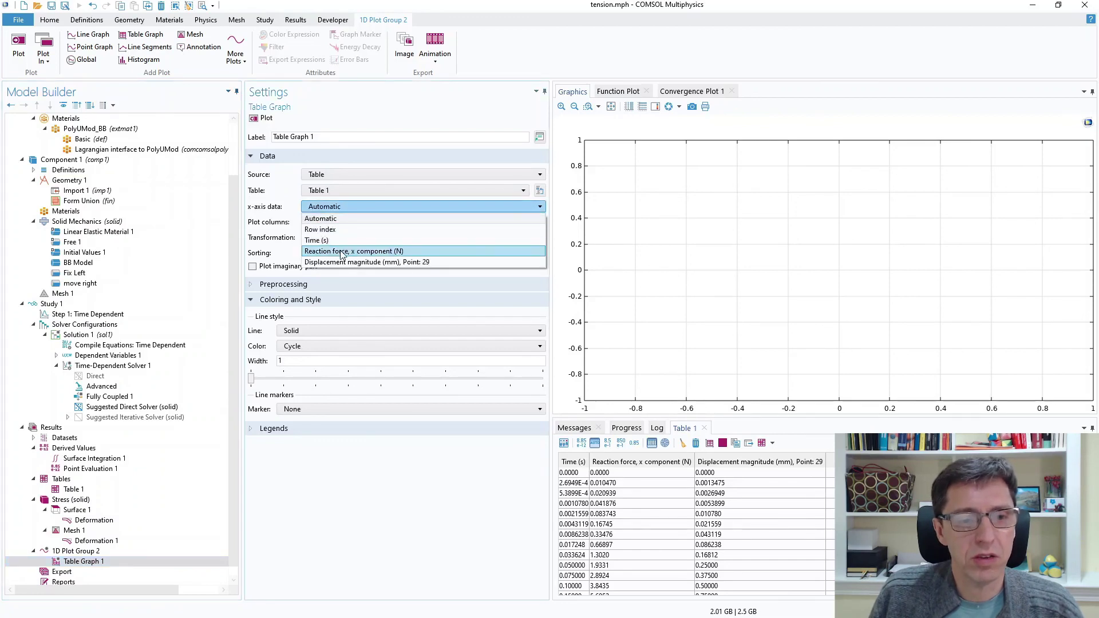
{"action": "left_click", "coordinate": [343, 261]}
{"action": "left_click", "coordinate": [330, 224]}
{"action": "left_click", "coordinate": [327, 247]}
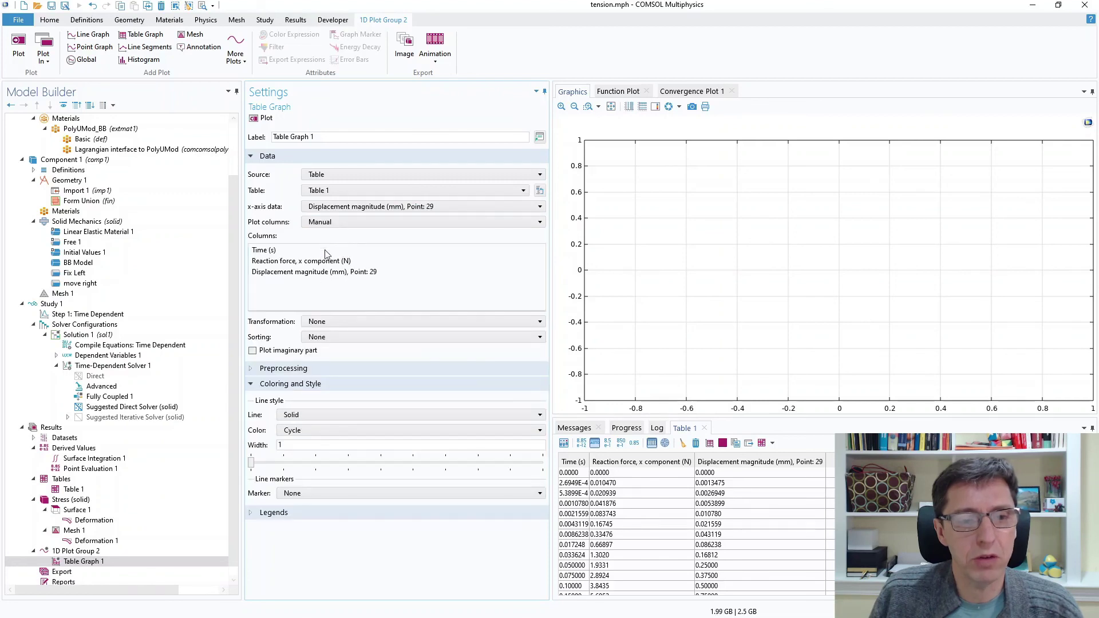
{"action": "left_click", "coordinate": [304, 262]}
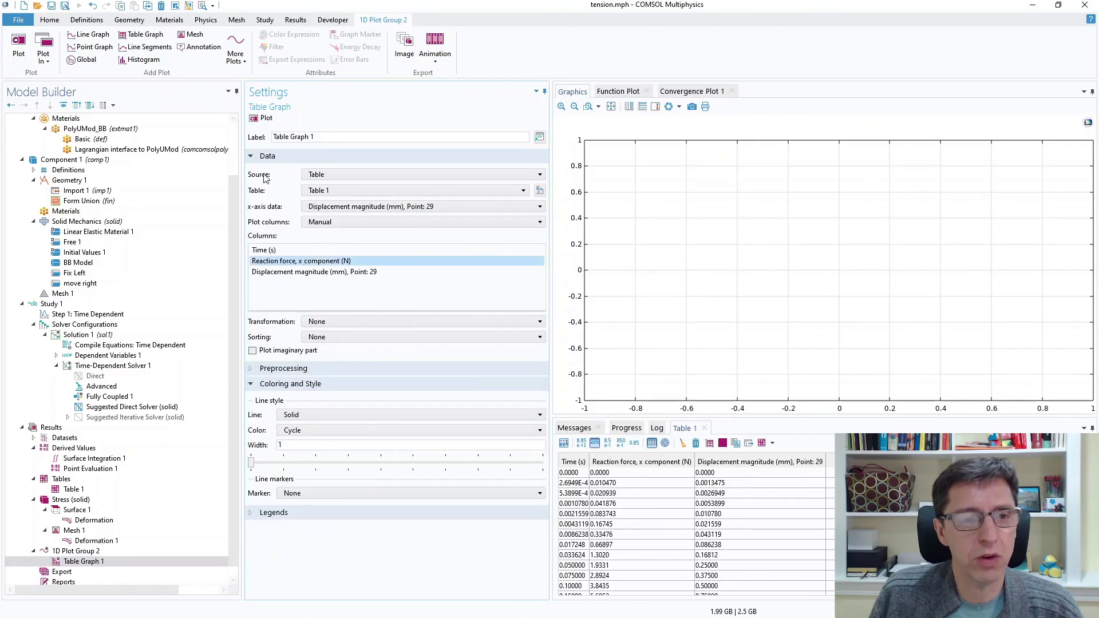
{"action": "left_click", "coordinate": [263, 118]}
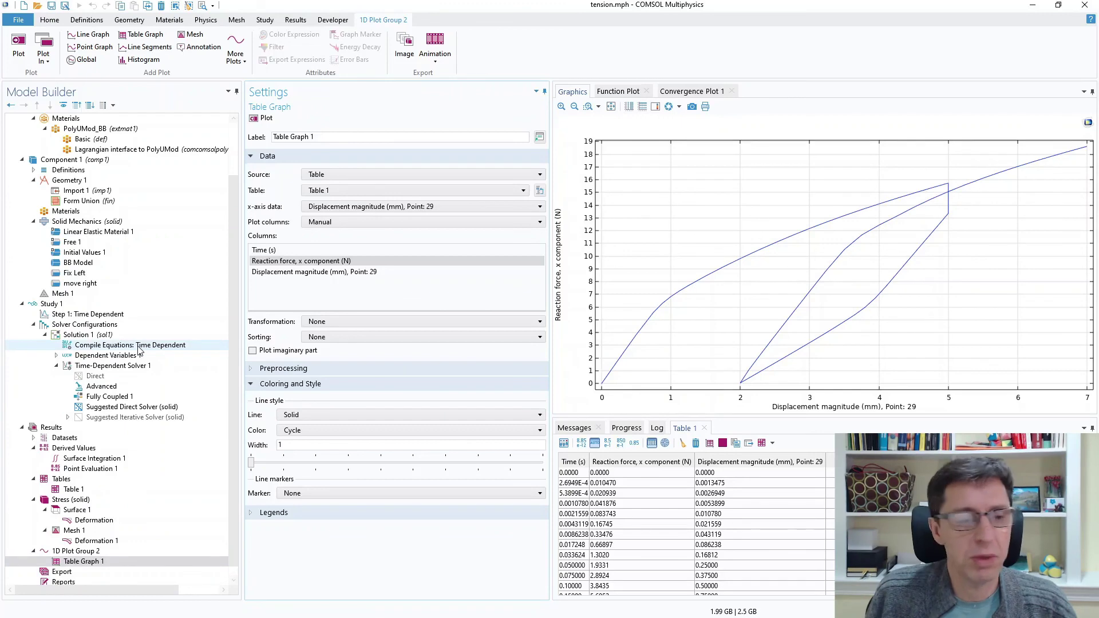
Step: Display the Stress (solid) plot group again with the whole deformed specimen fitted in the graphics view
{"action": "left_click", "coordinate": [66, 500]}
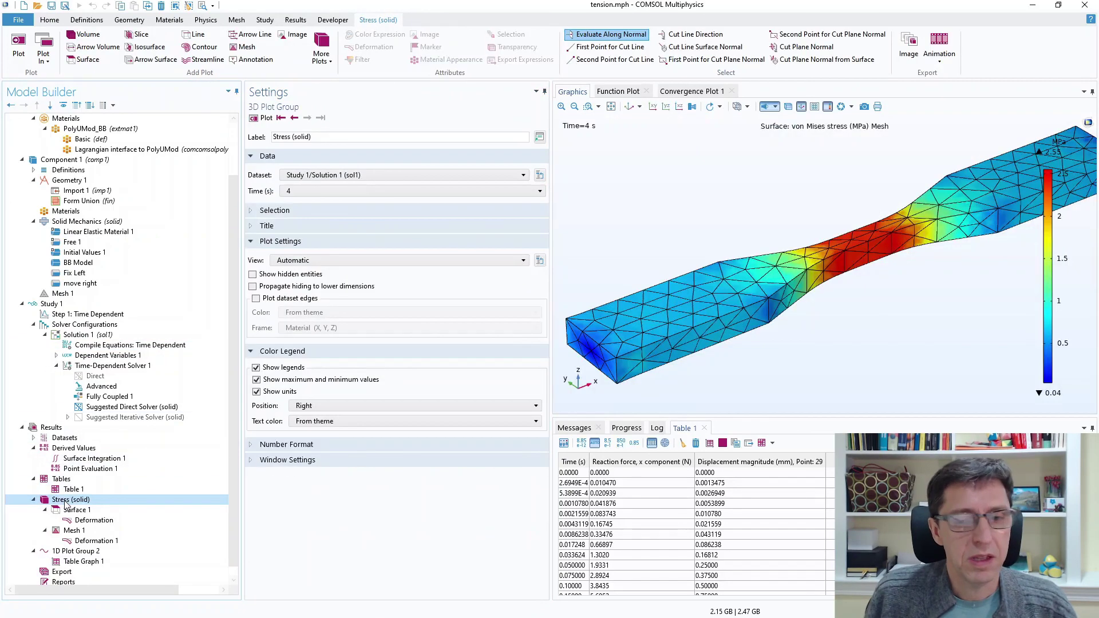
{"action": "left_click", "coordinate": [612, 107]}
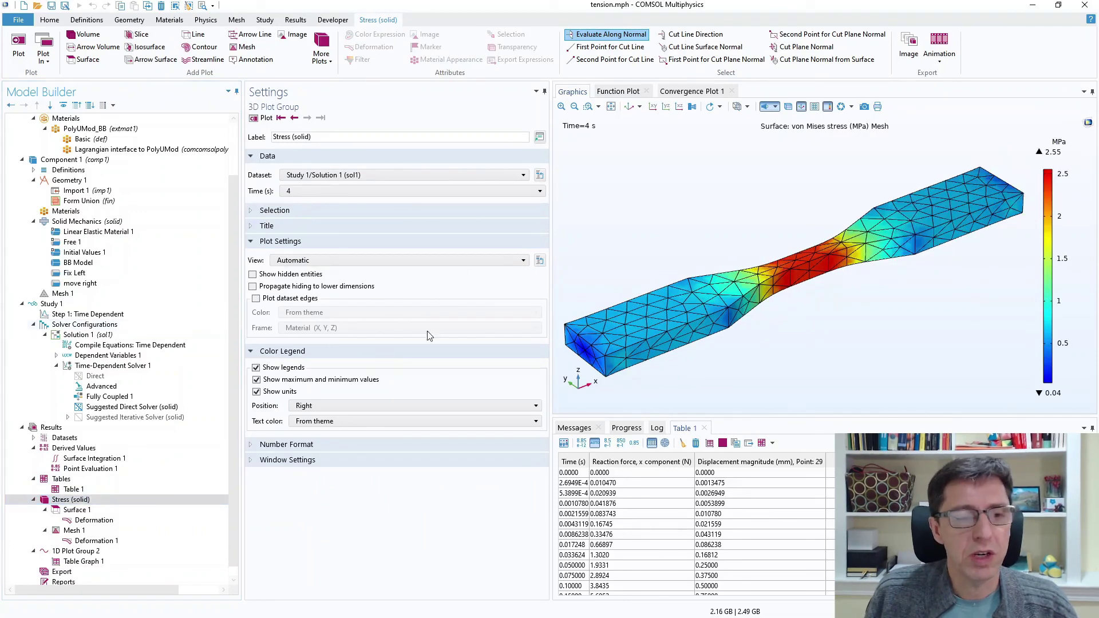